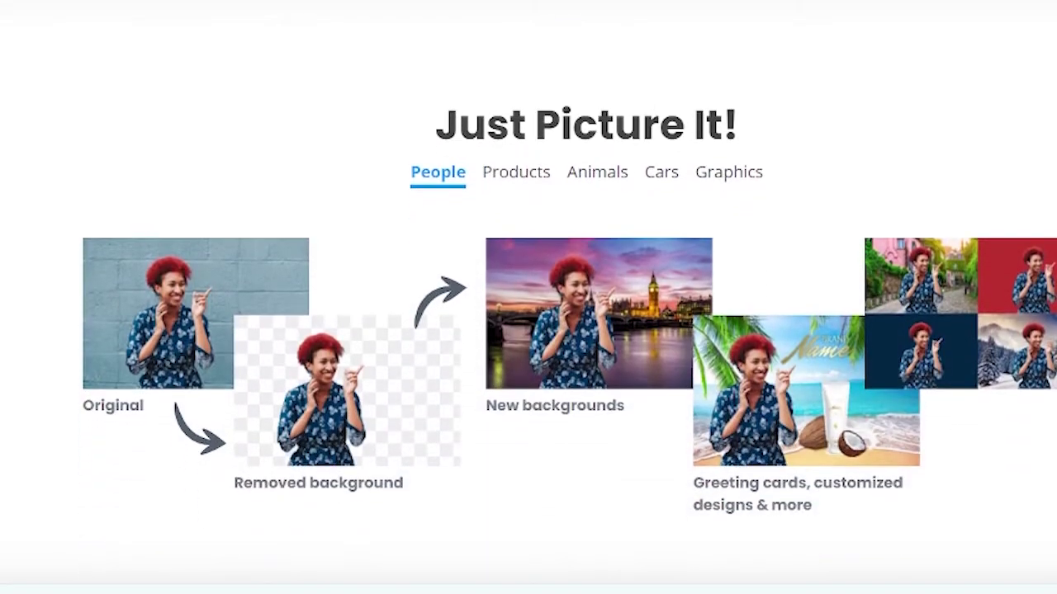
Step: Examine the Canva Pro page's pricing, premium features and frequently asked questions
scroll(529, 298, "down", 1)
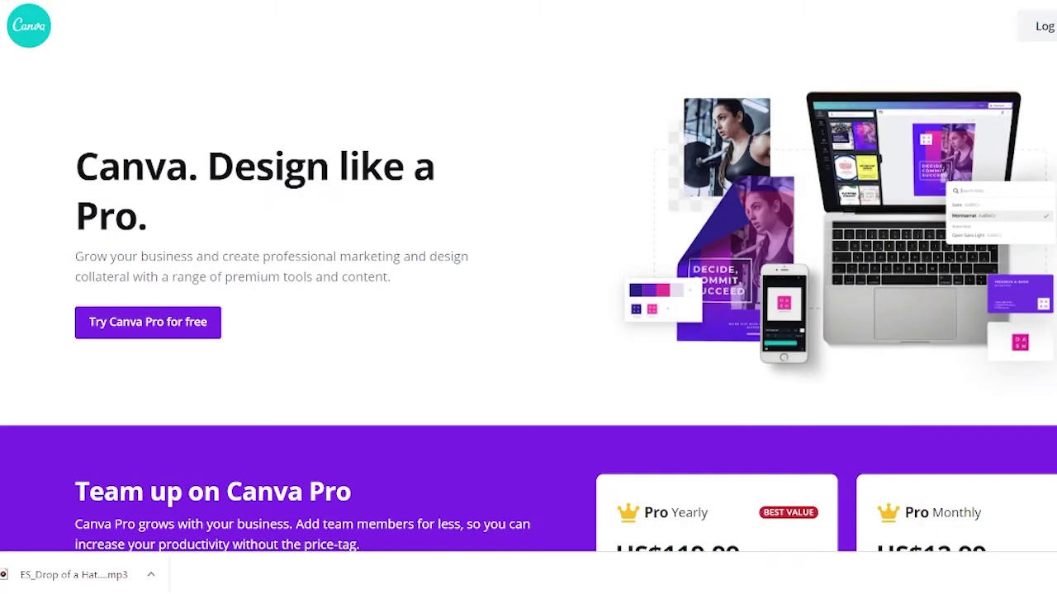
scroll(528, 277, "down", 2)
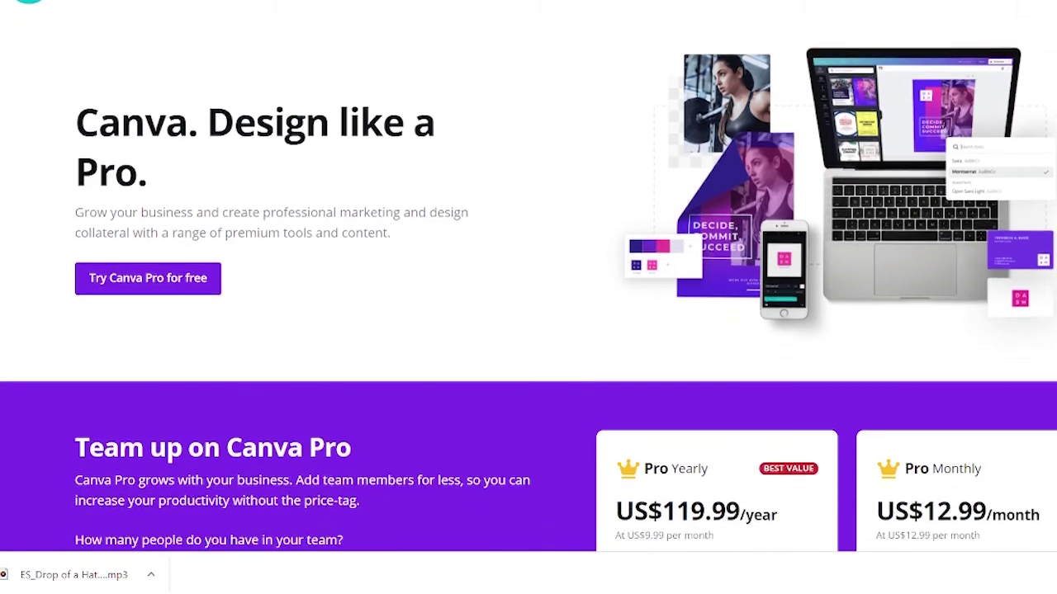
scroll(528, 297, "down", 5)
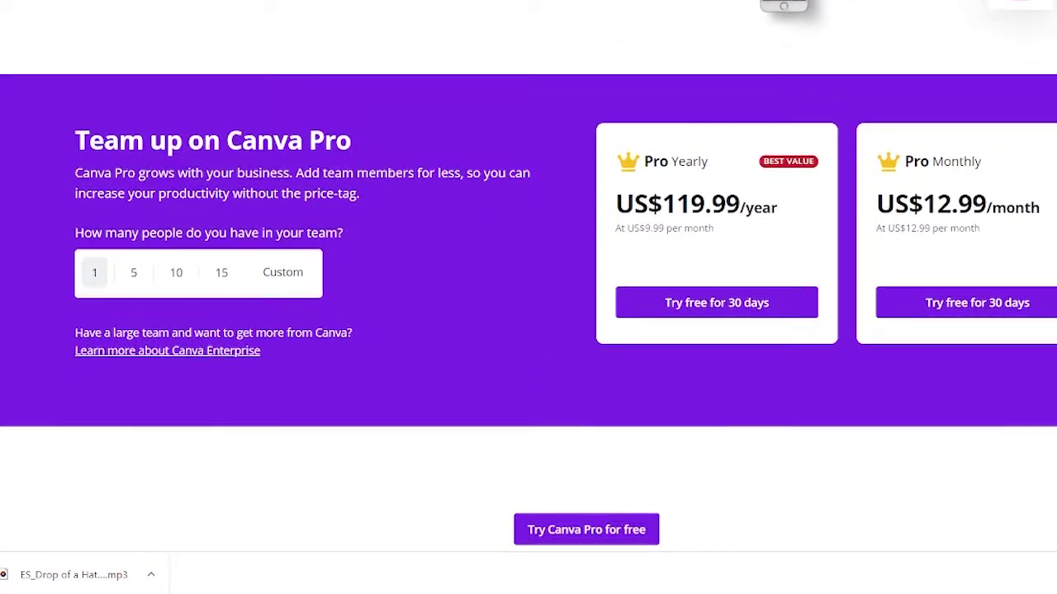
scroll(528, 297, "down", 5)
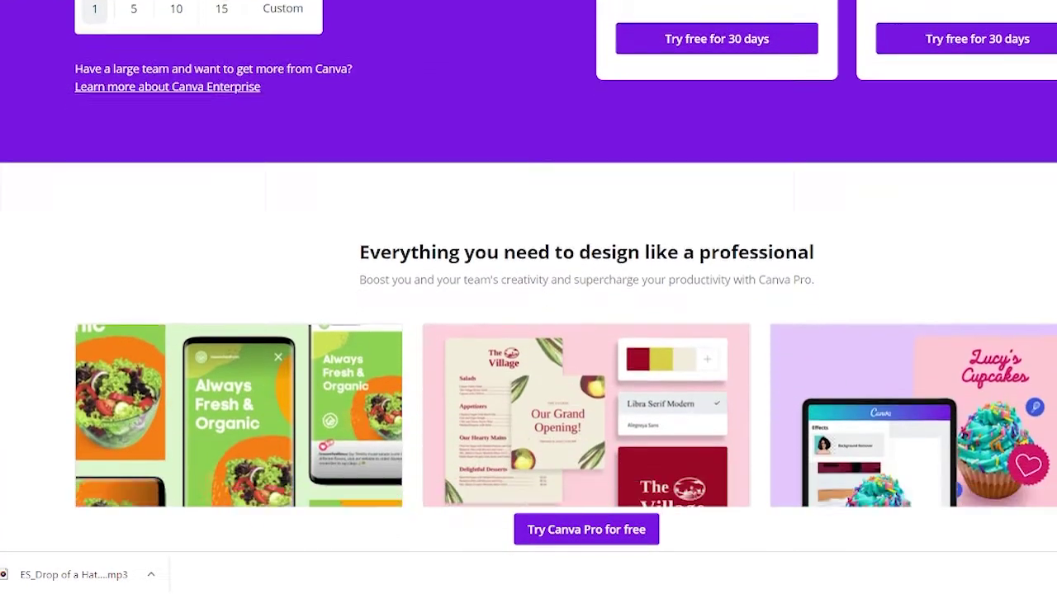
scroll(529, 297, "down", 6)
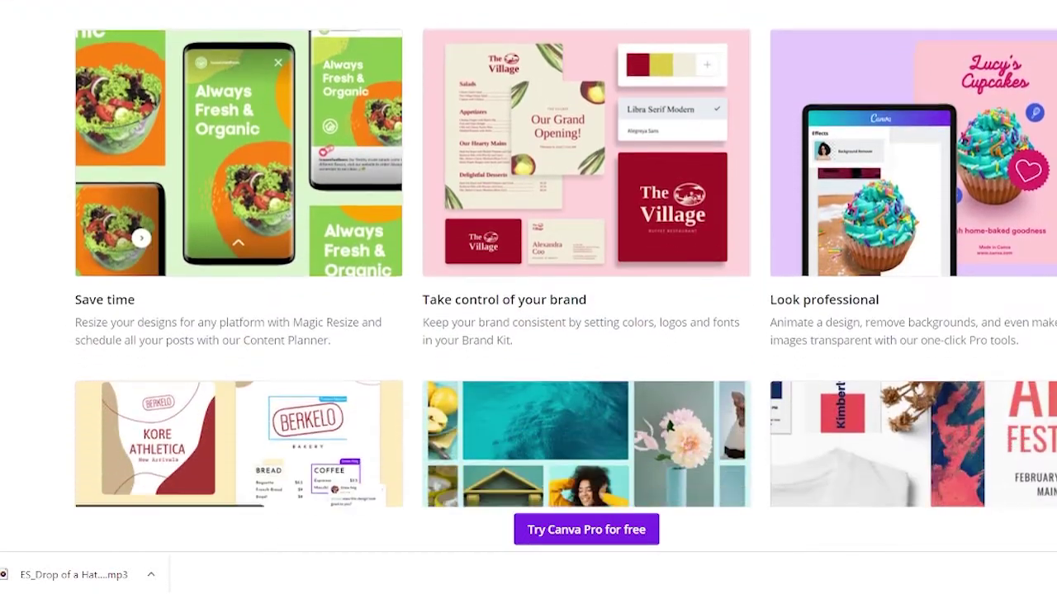
scroll(529, 297, "down", 5)
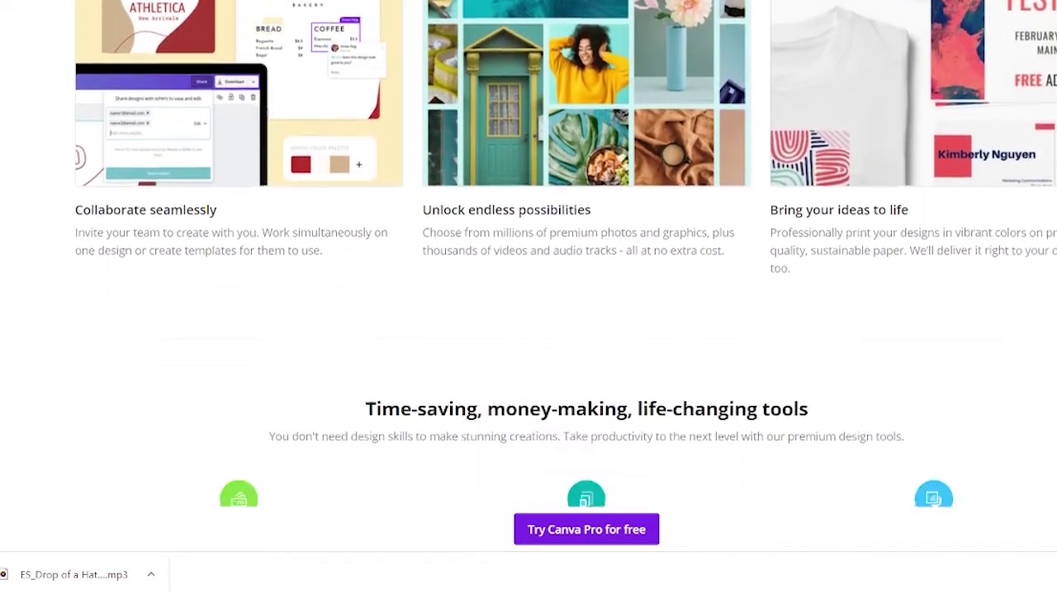
scroll(528, 297, "down", 5)
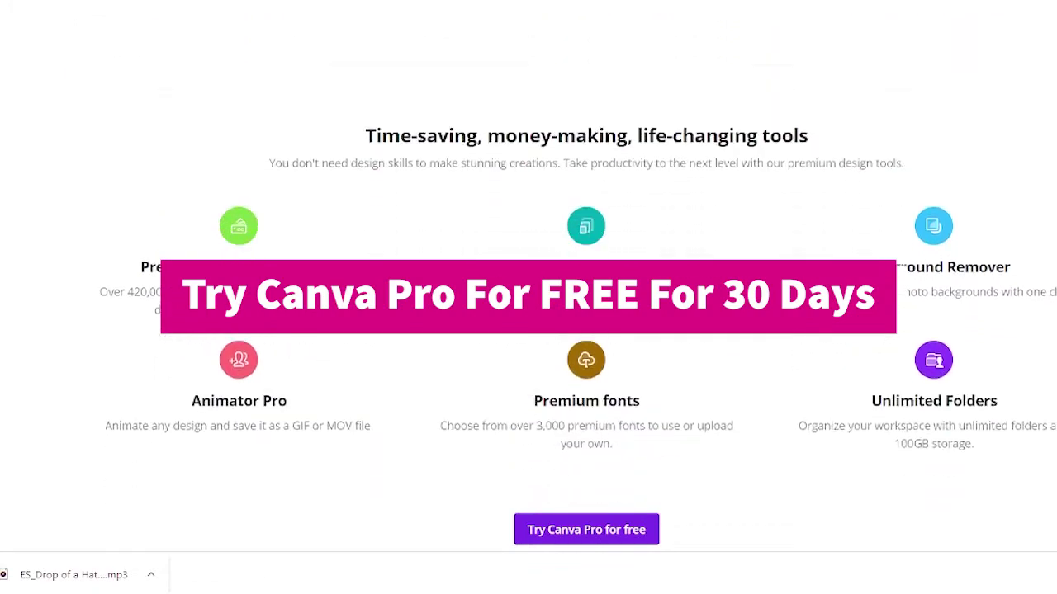
scroll(528, 297, "down", 5)
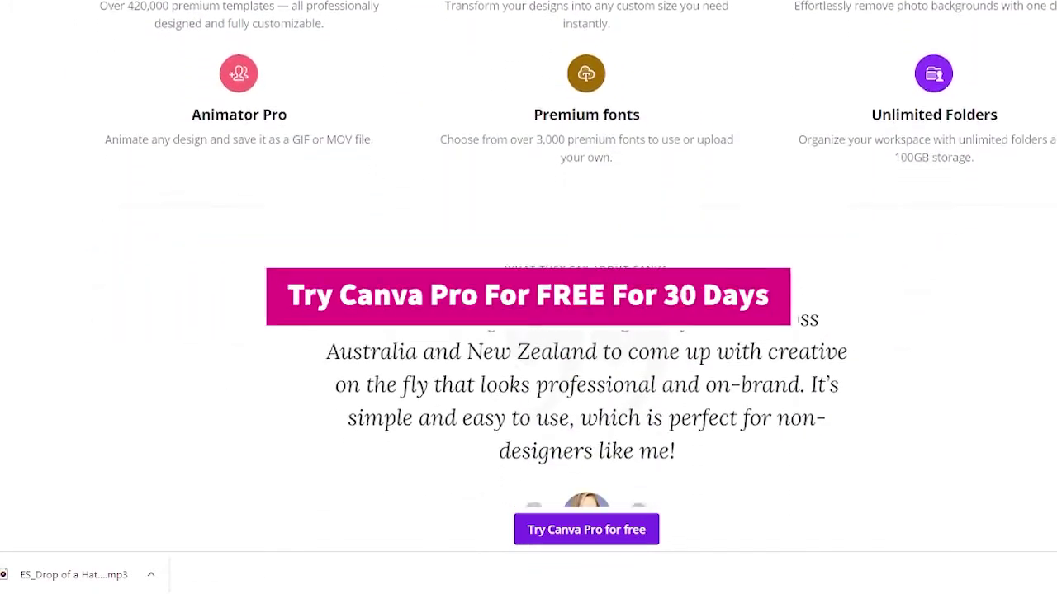
scroll(528, 298, "down", 5)
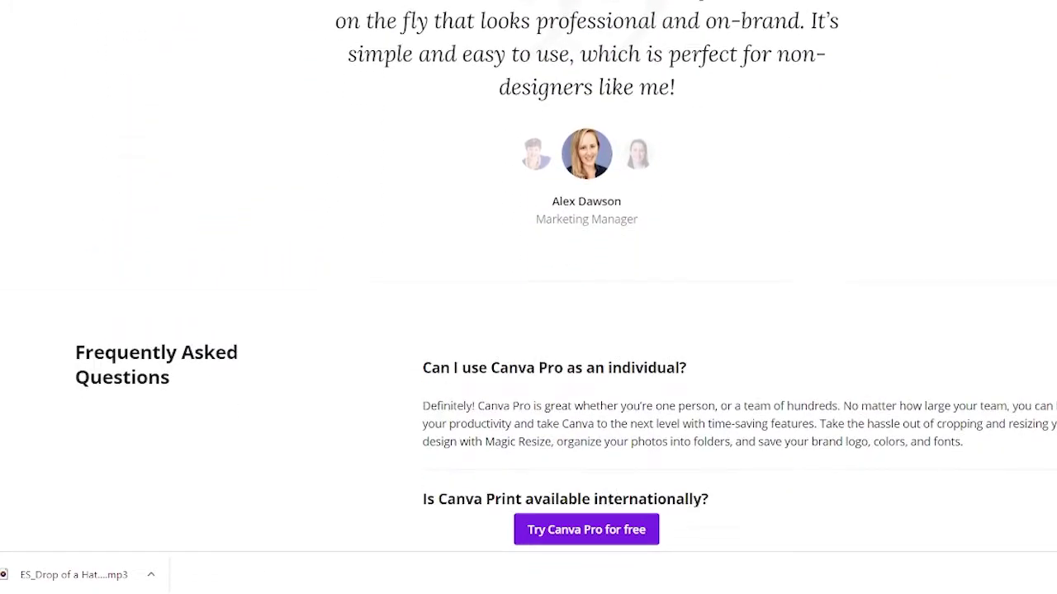
scroll(529, 297, "down", 2)
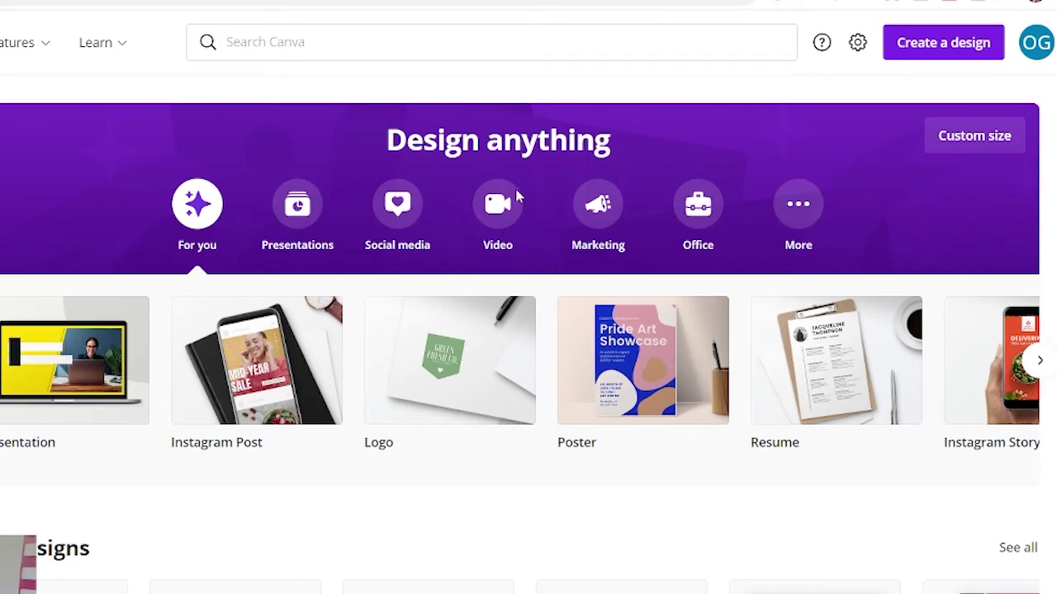
Step: Create a new blank design using the Logo format
left_click(946, 47)
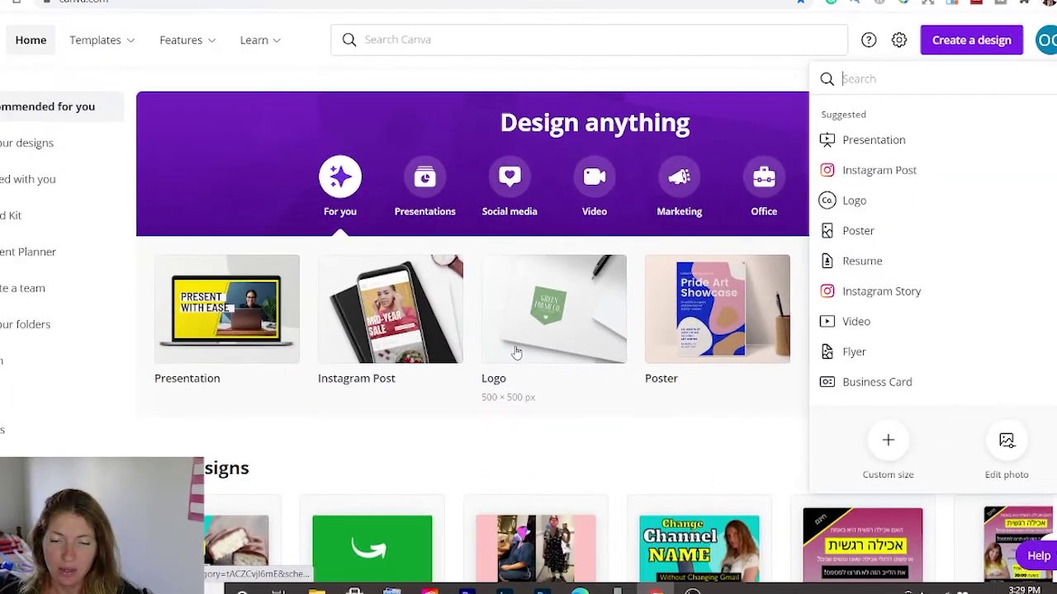
scroll(487, 347, "down", 1)
scroll(475, 303, "up", 1)
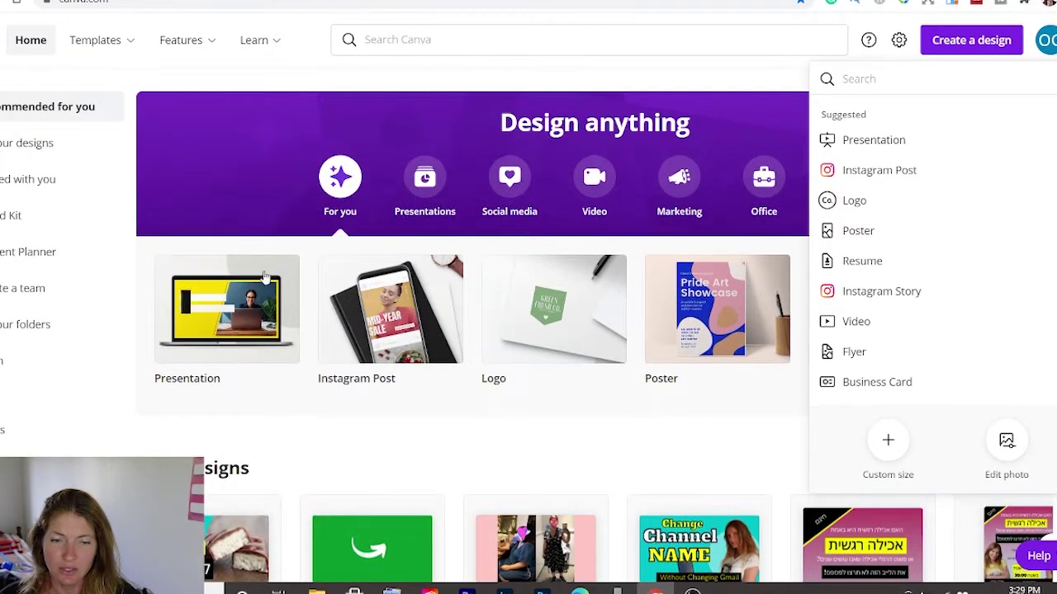
left_click(983, 45)
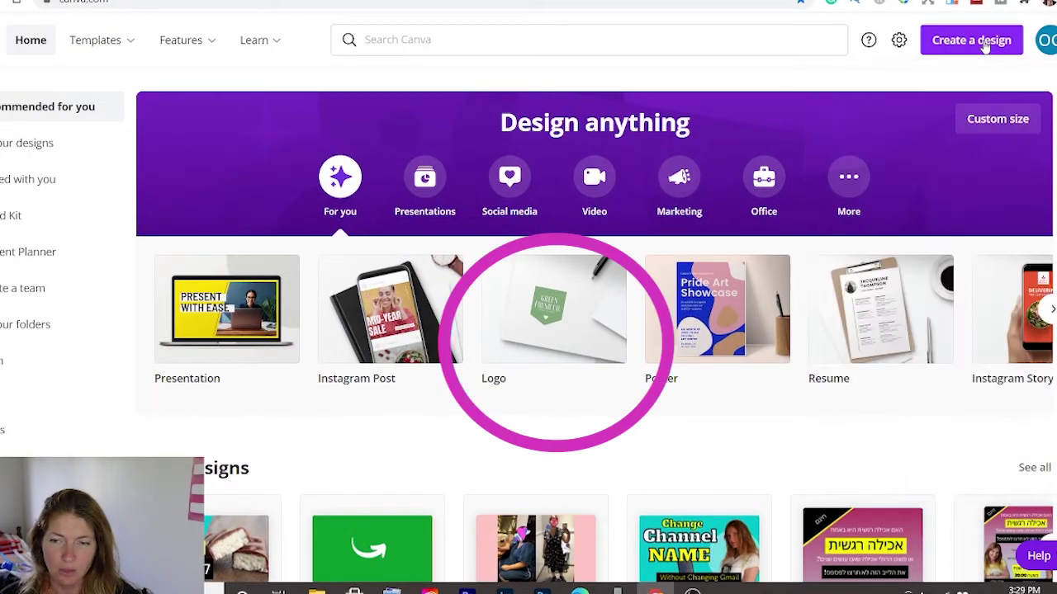
left_click(551, 320)
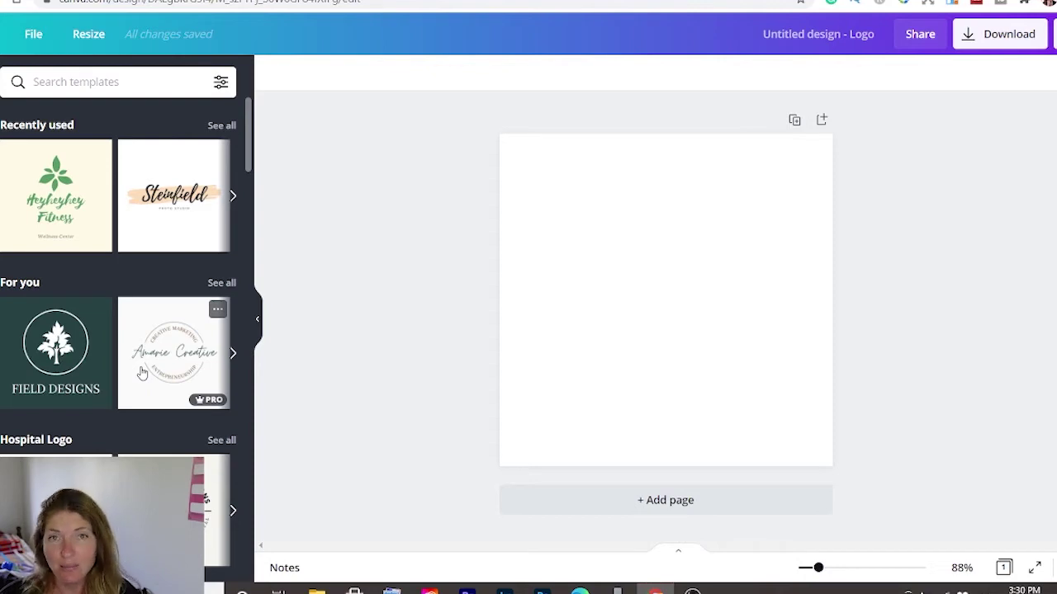
Step: Browse the suggested logo templates, including the hospital and doctor categories
scroll(142, 373, "down", 1)
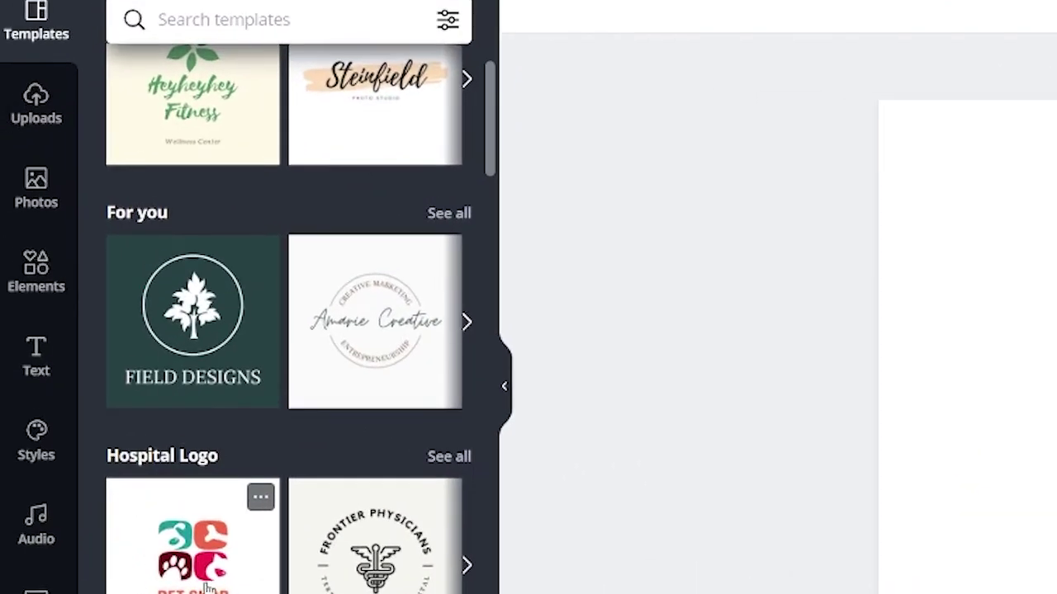
scroll(63, 443, "down", 1)
scroll(211, 446, "down", 3)
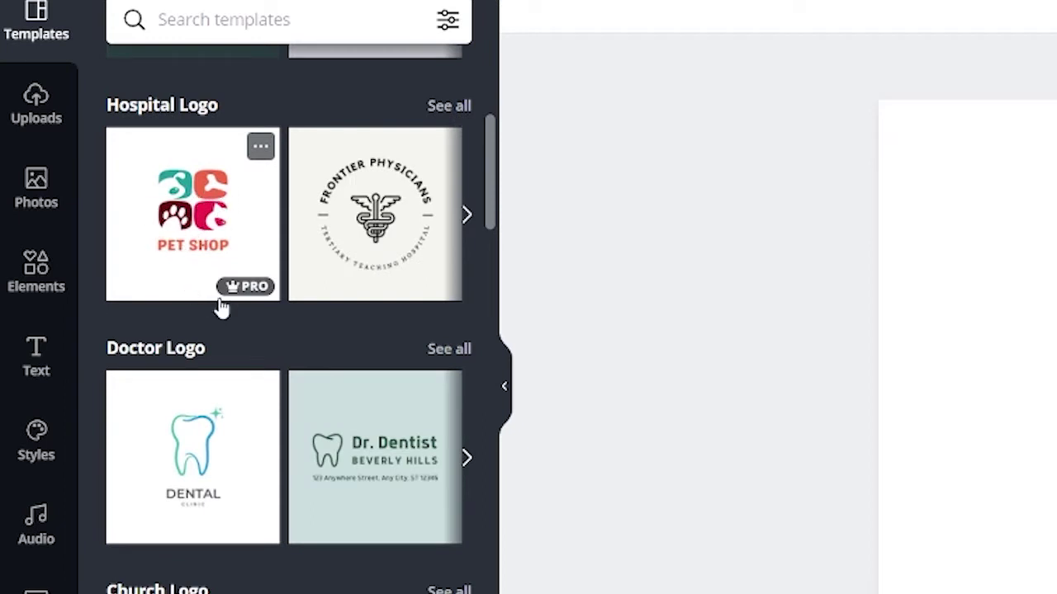
mouse_move(233, 286)
scroll(396, 405, "up", 5)
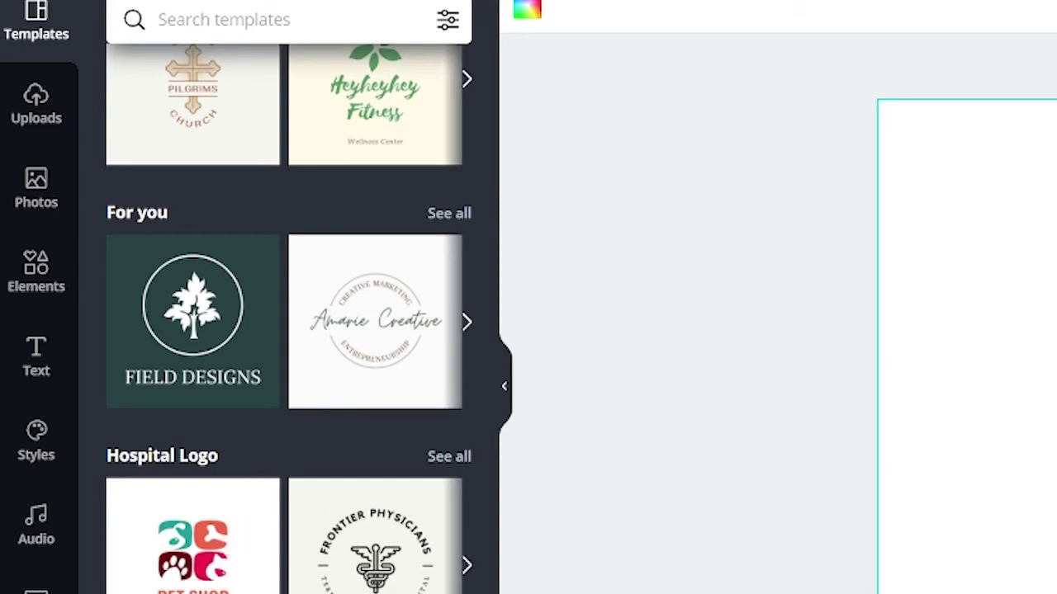
Step: Examine the keywords, fonts and color palette in the Pet Shop logo template's details
mouse_move(236, 539)
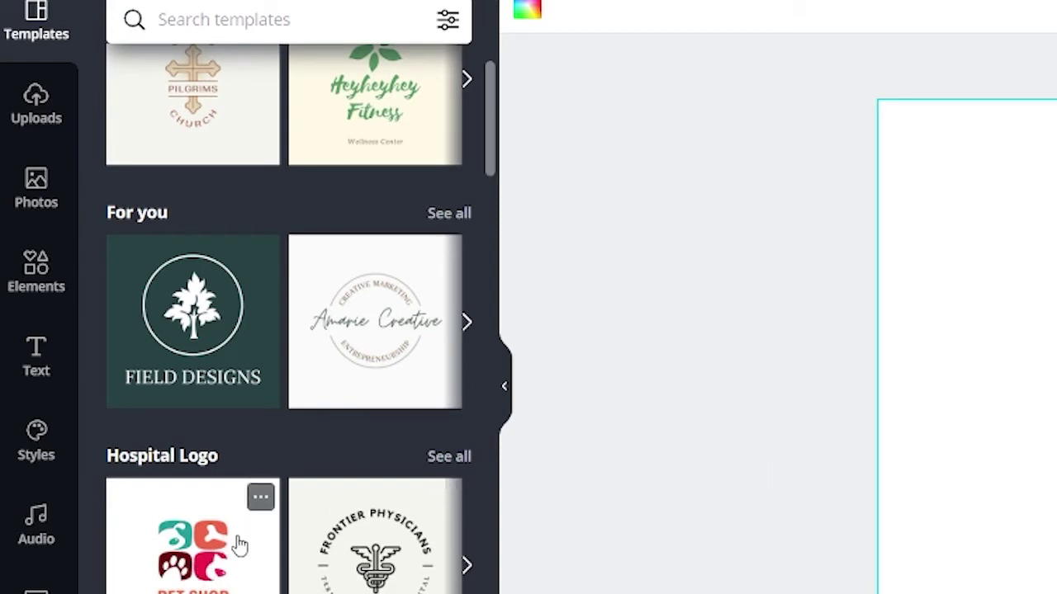
left_click(260, 500)
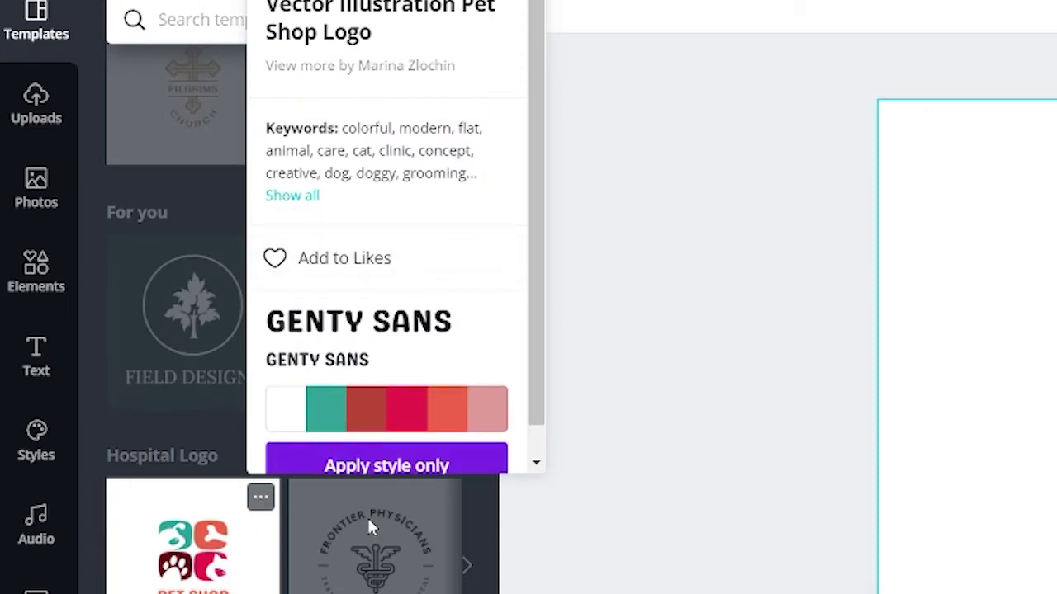
scroll(404, 405, "down", 1)
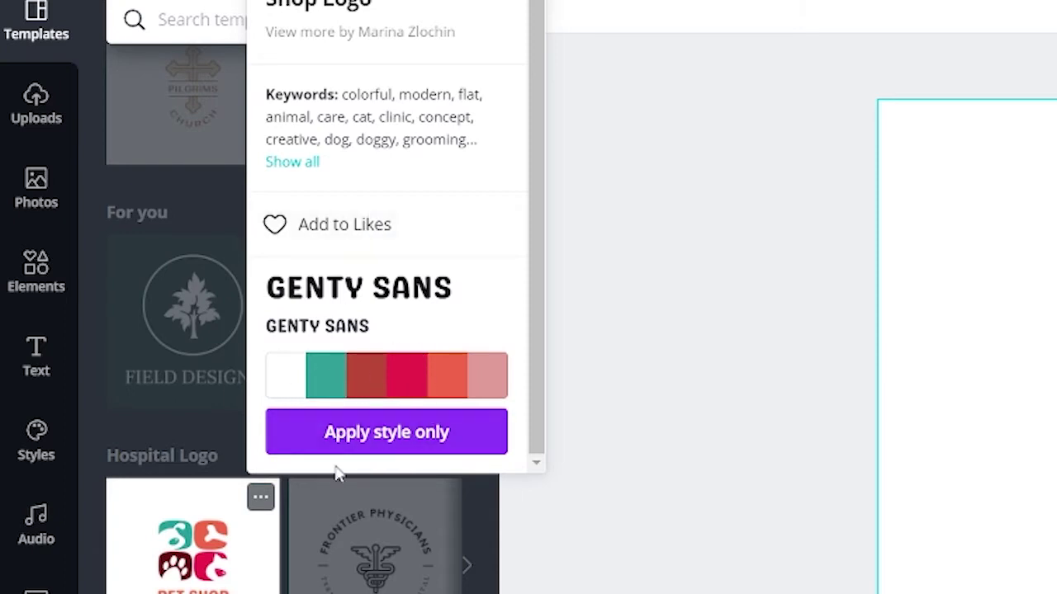
scroll(470, 250, "up", 1)
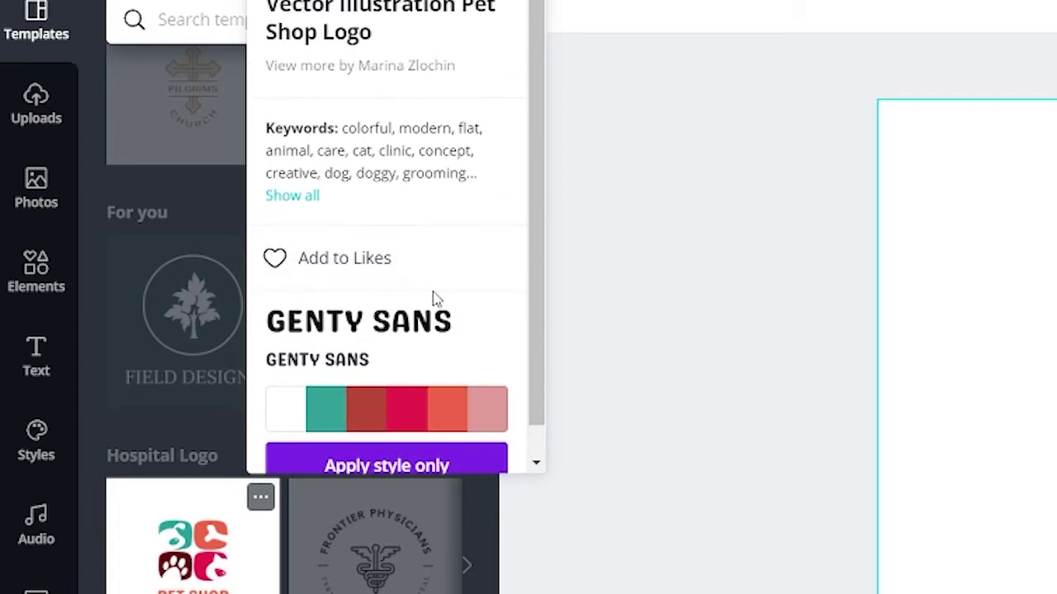
left_click(601, 352)
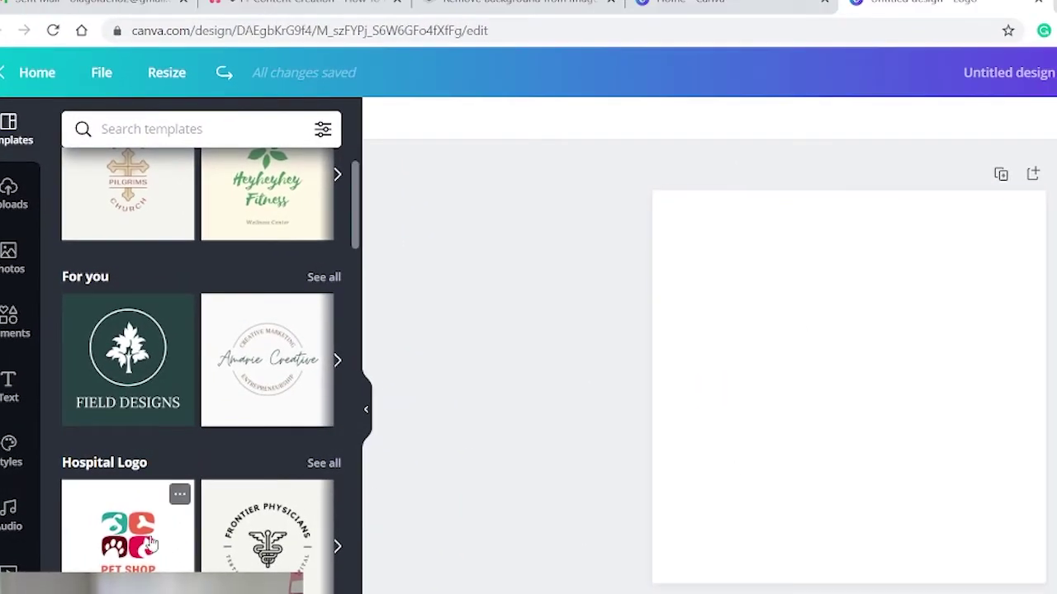
Step: Apply the recently used Heyheyhey Fitness logo template and replace its title text with the owner's full name
scroll(277, 450, "up", 2)
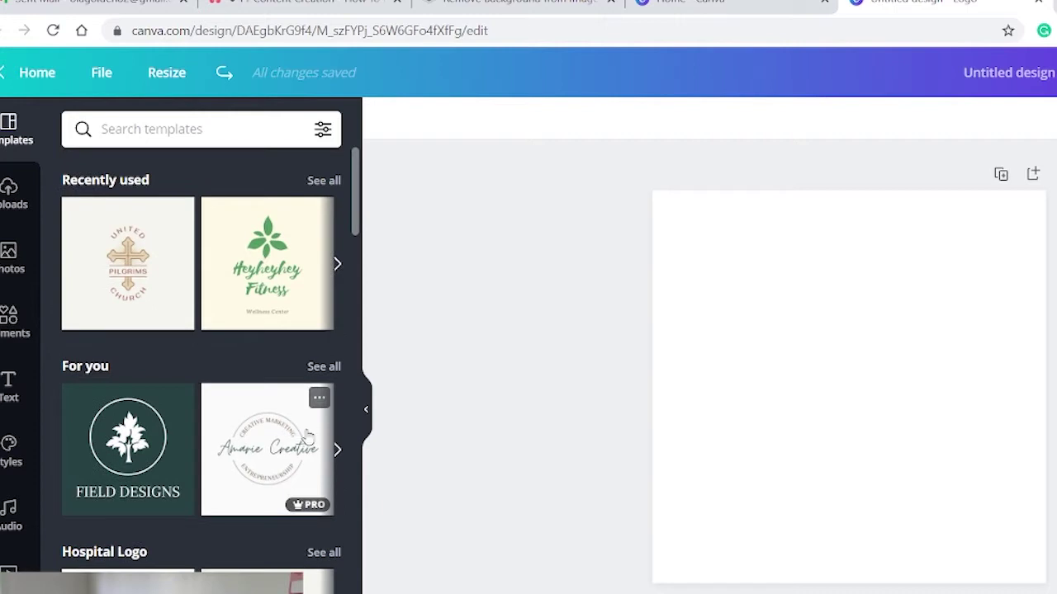
left_click(277, 272)
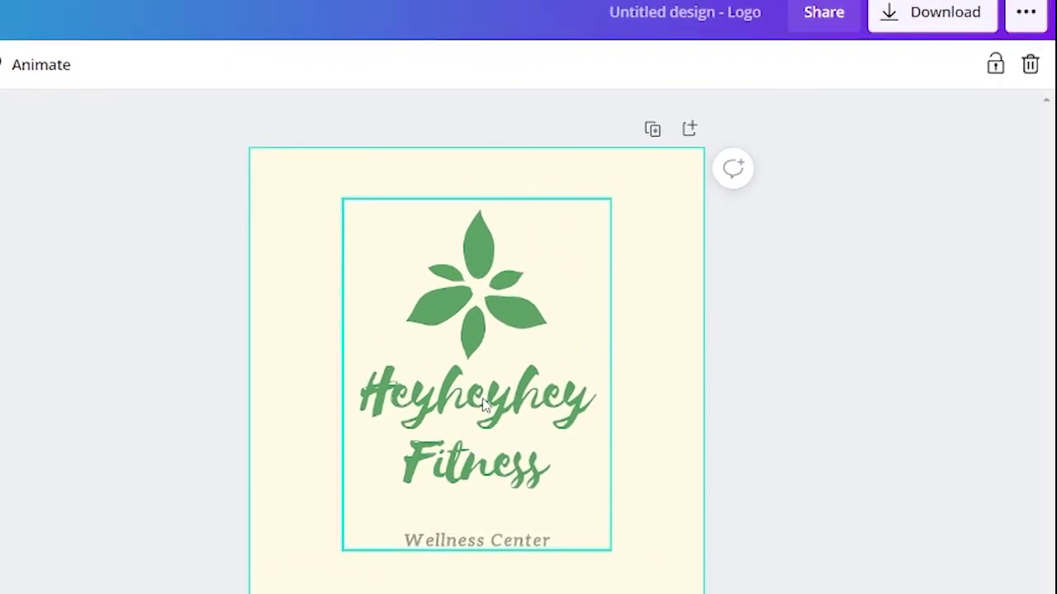
double_click(486, 405)
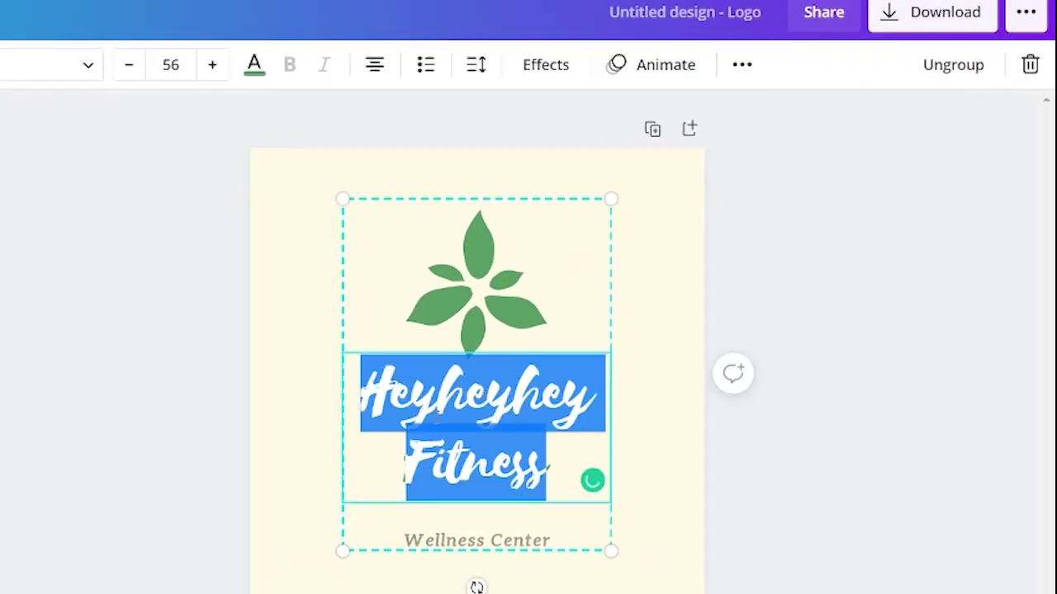
type("Ola golden")
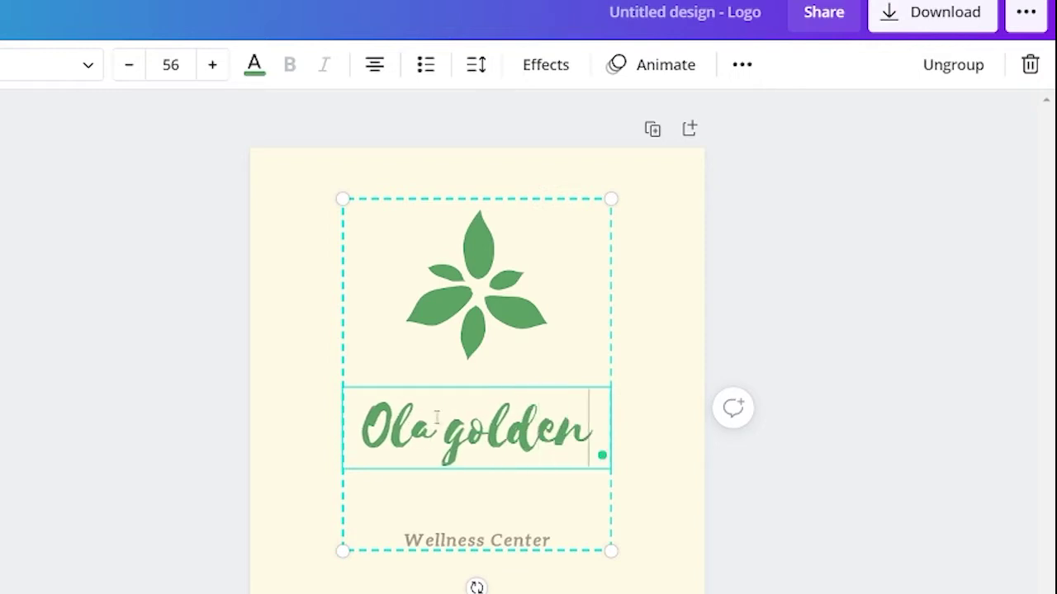
Step: Ungroup the logo's elements and delete the green leaf graphic above the title
left_click(486, 302)
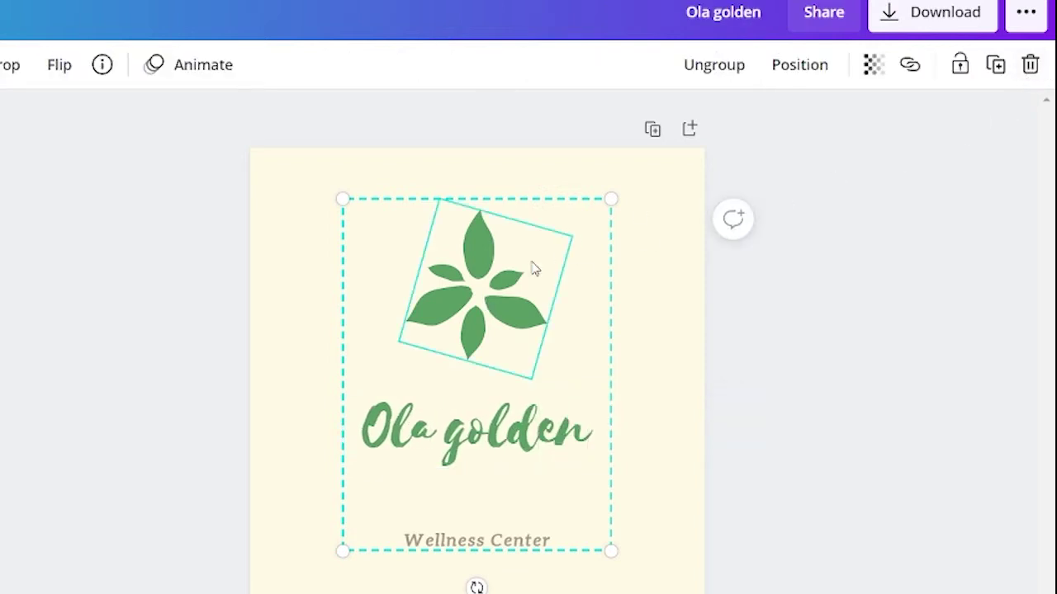
mouse_move(475, 285)
left_mouse_down()
mouse_move(522, 303)
mouse_move(475, 290)
mouse_move(496, 285)
mouse_move(469, 276)
left_mouse_up()
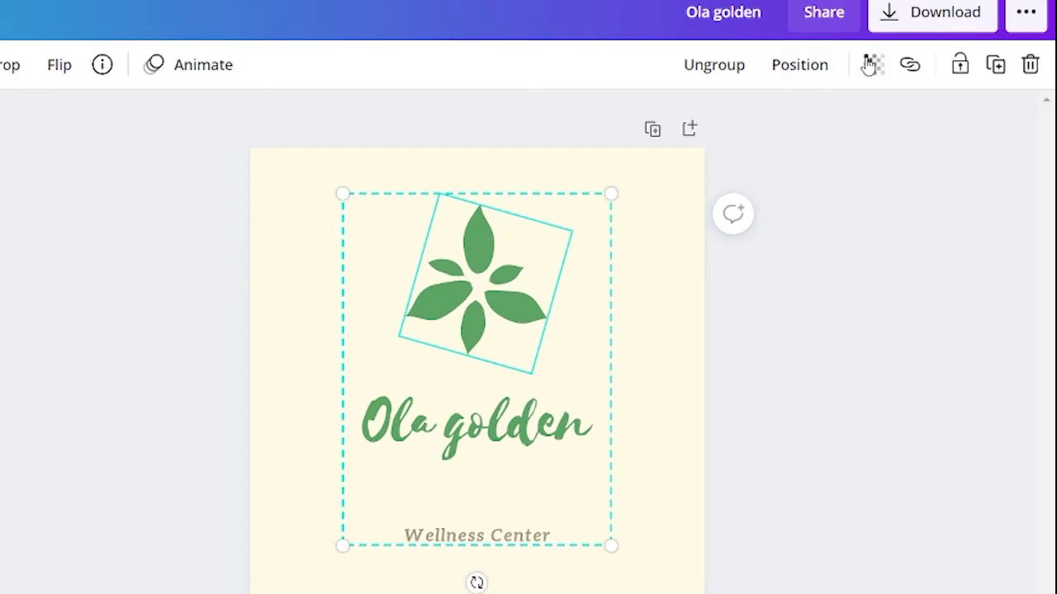
left_click(702, 66)
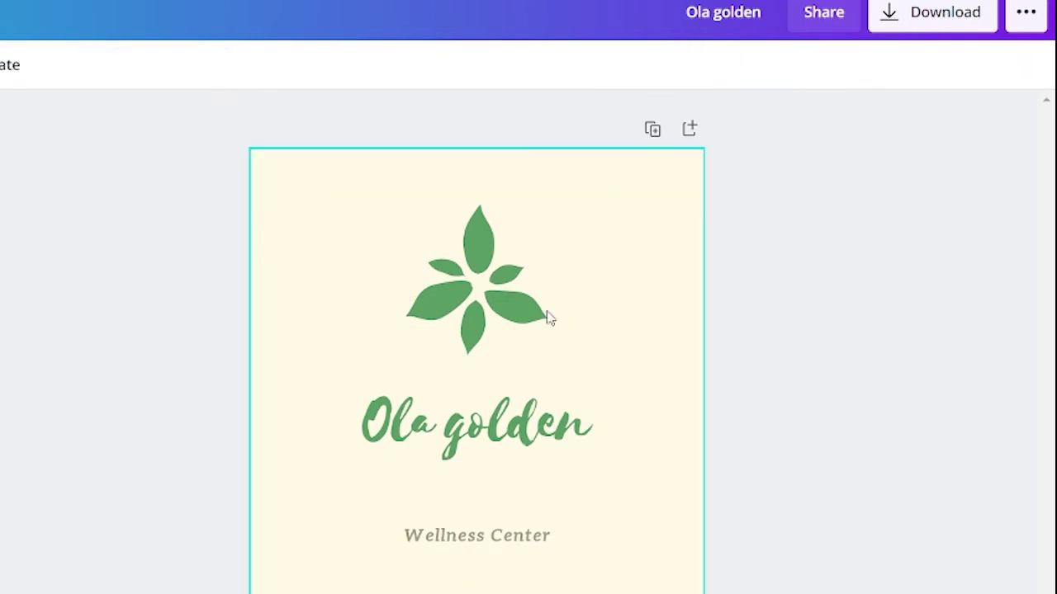
left_click(487, 291)
left_click_drag(488, 291, 473, 263)
left_click(1030, 65)
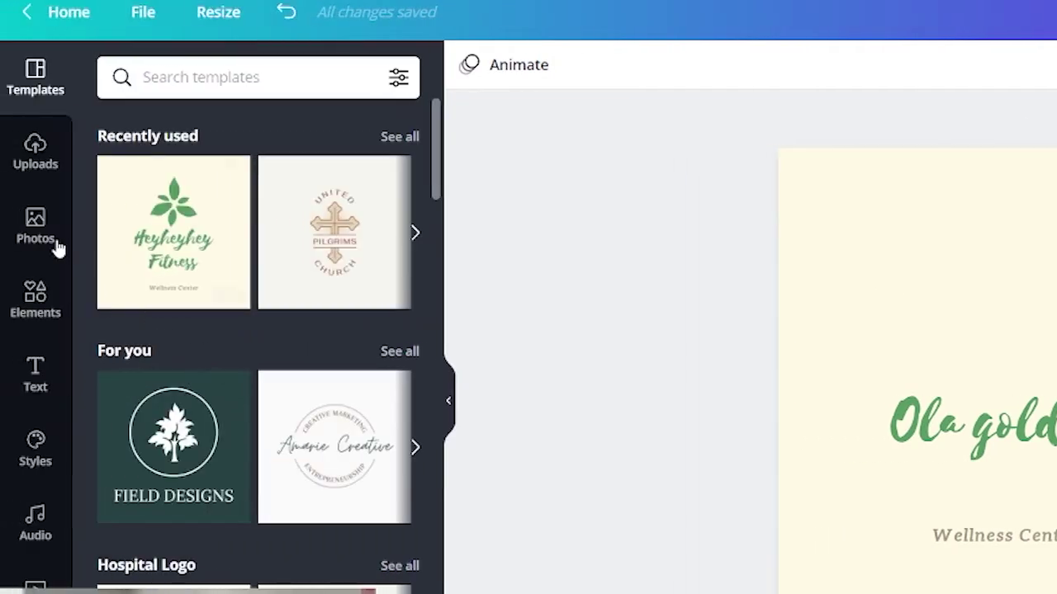
Step: Replace the previous search term in the Elements library and search its graphics for "dog"
left_click(33, 305)
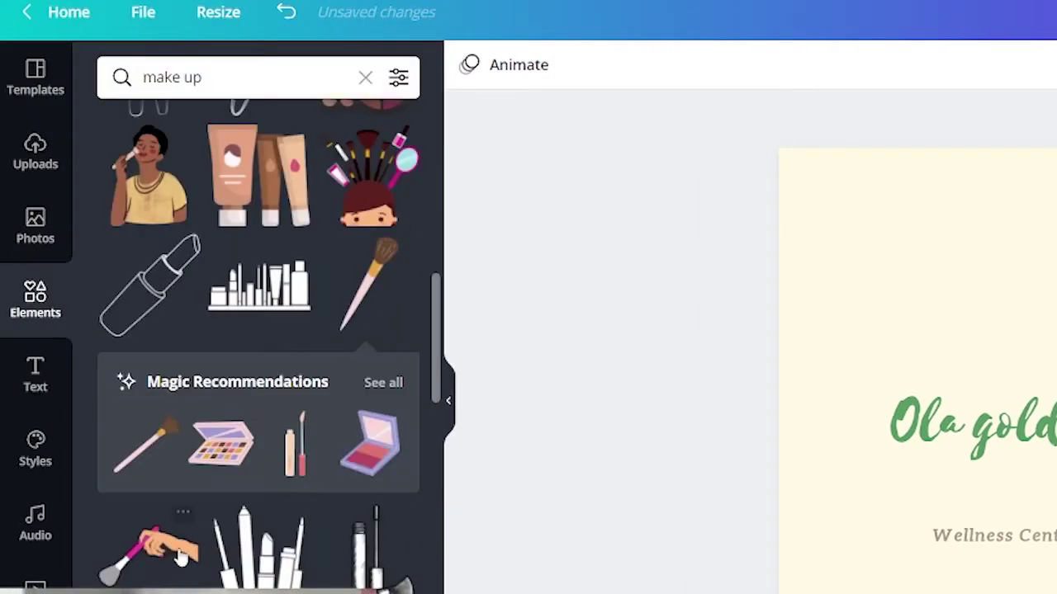
scroll(146, 200, "up", 5)
left_click(227, 73)
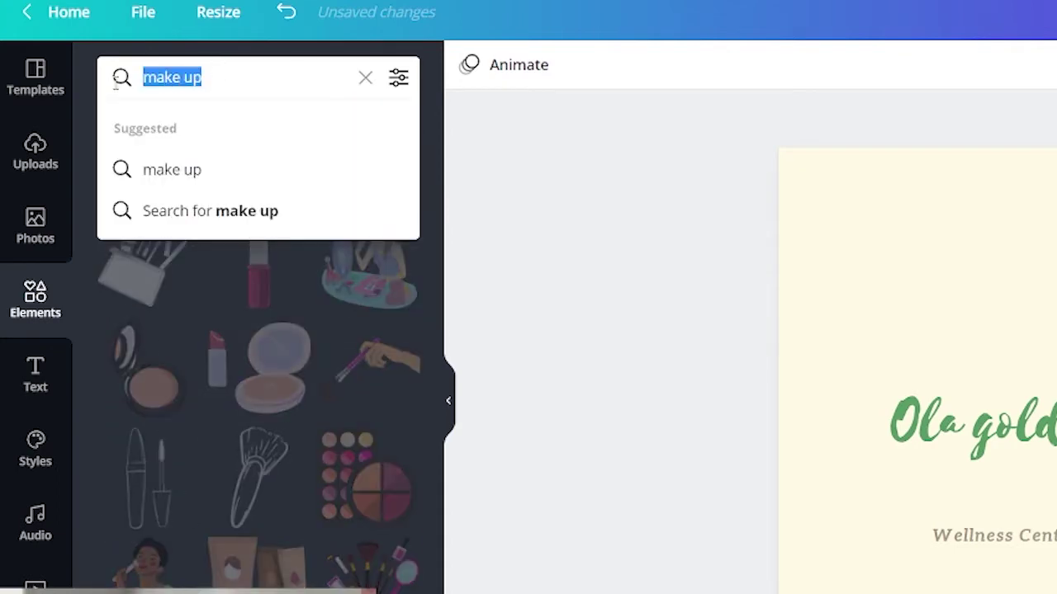
type("do")
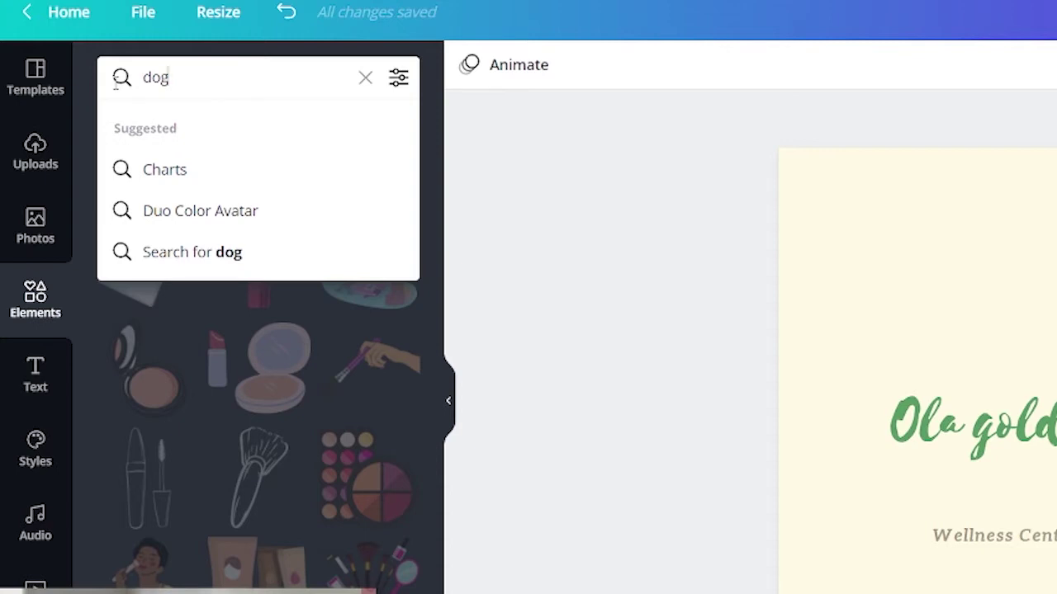
type("g")
key("Return")
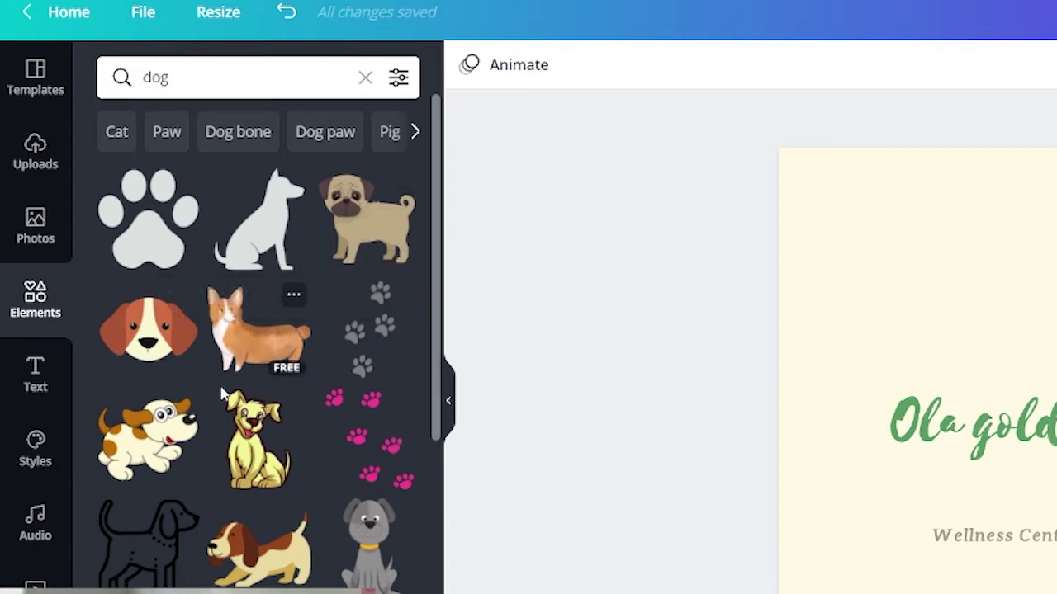
Step: Browse the dog graphics and filter them to show only Free elements
scroll(221, 395, "down", 5)
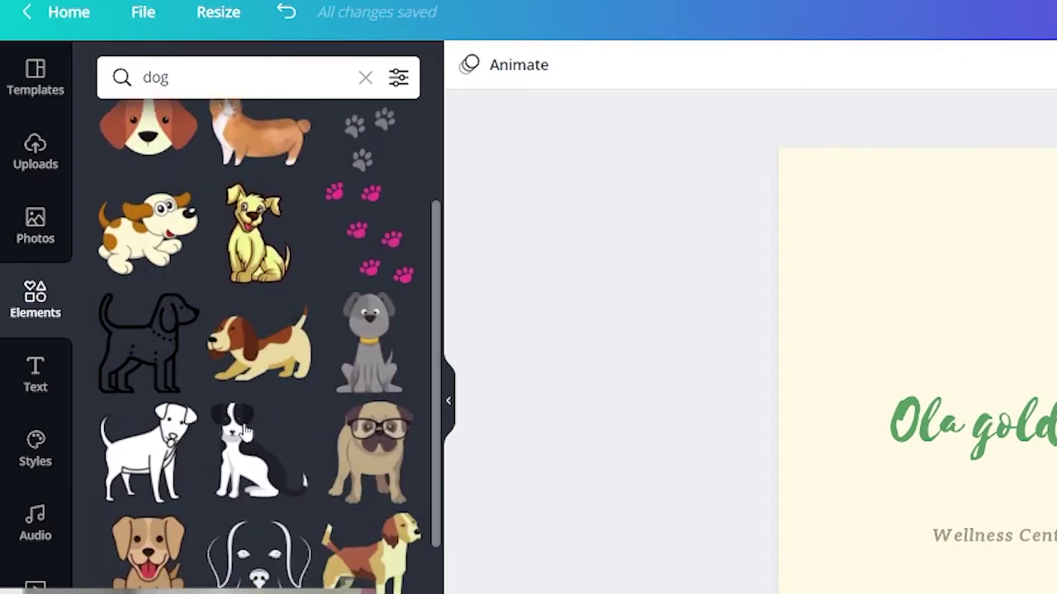
scroll(376, 314, "up", 5)
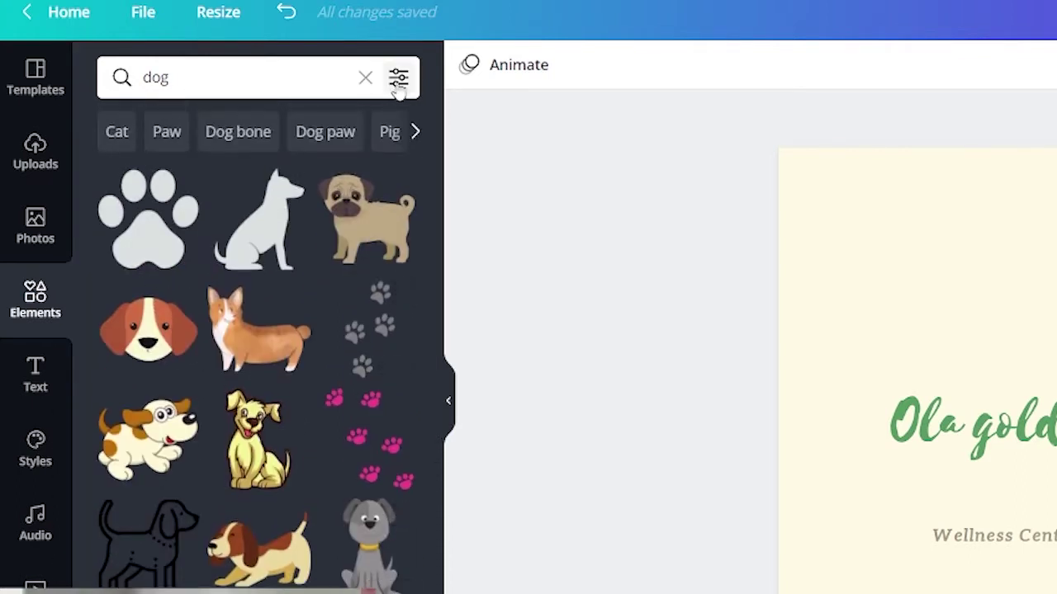
left_click(398, 79)
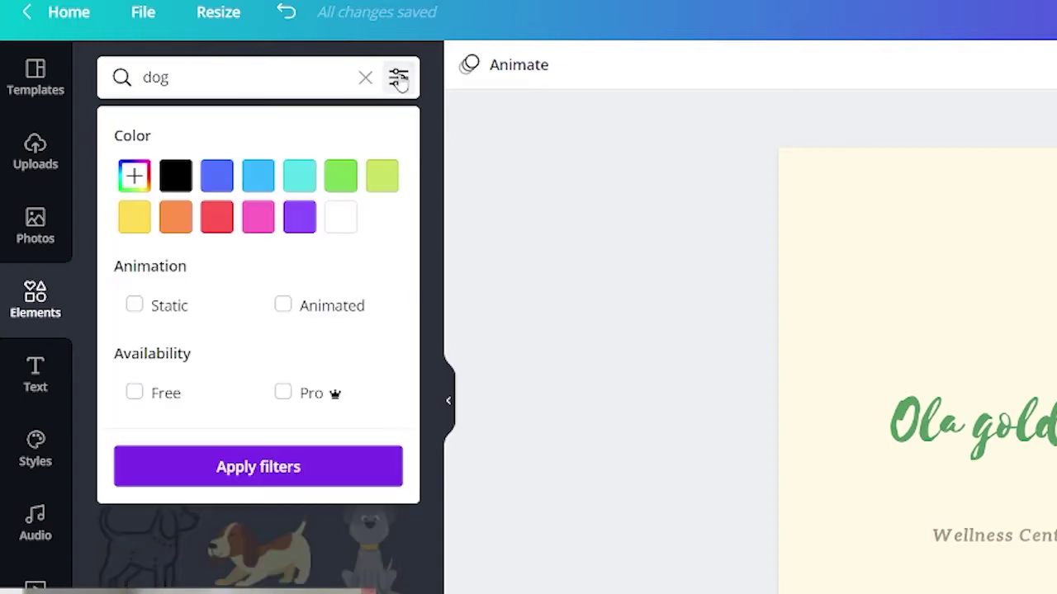
left_click(137, 394)
left_click(293, 468)
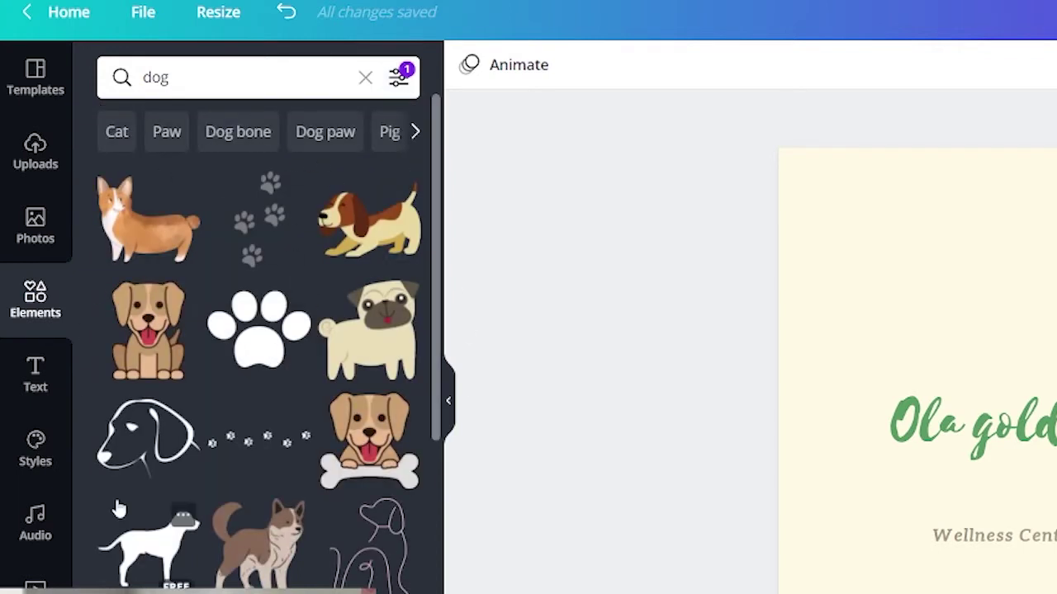
Step: Add the solid paw print graphic to the logo and place it centered directly above the title
left_click(260, 347)
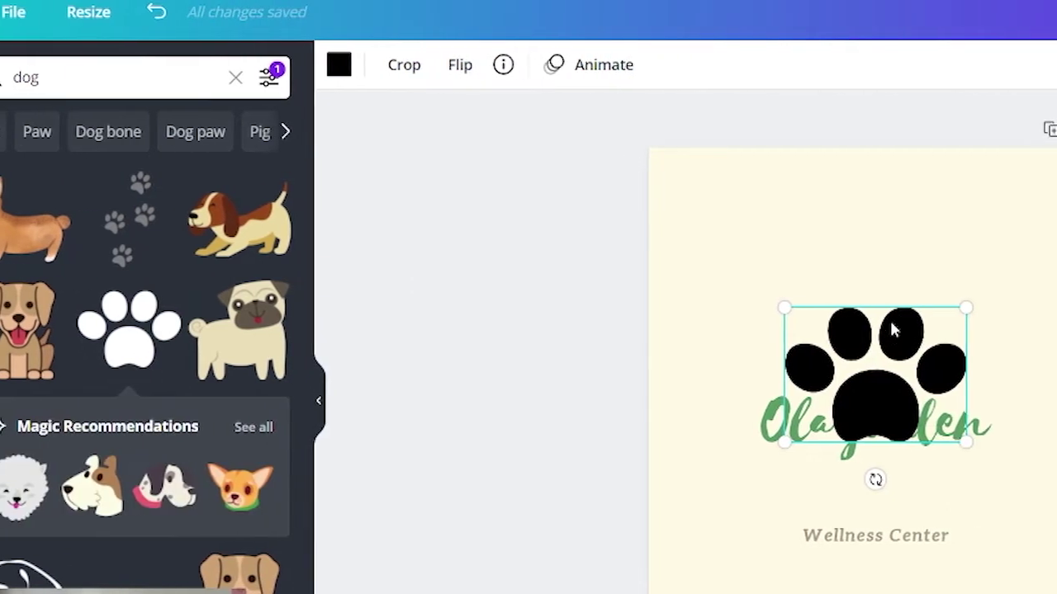
left_click_drag(960, 330, 1020, 285)
left_click_drag(832, 284, 840, 283)
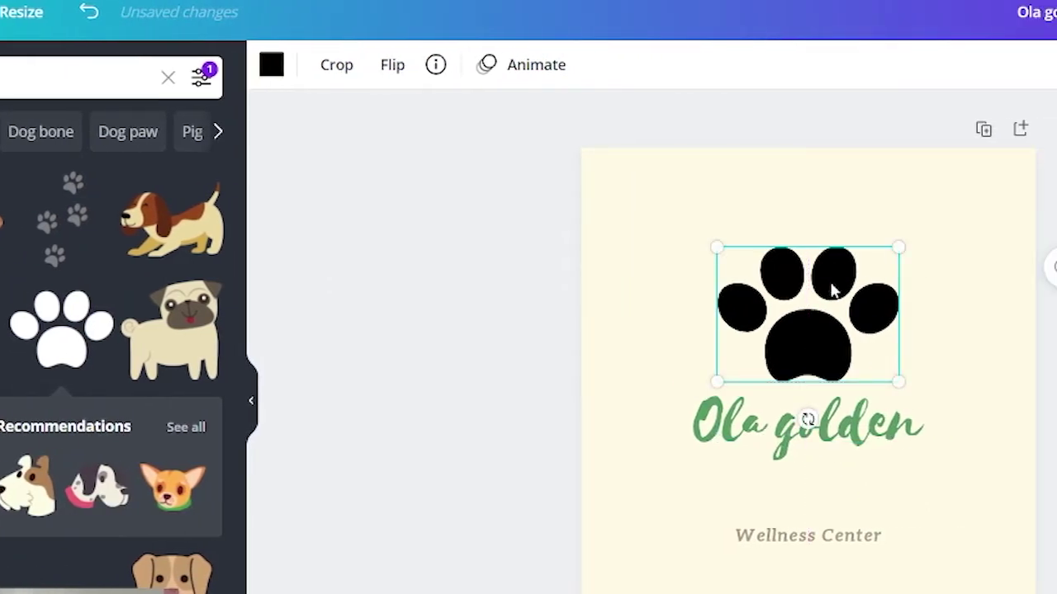
mouse_move(830, 289)
left_mouse_down()
mouse_move(820, 281)
mouse_move(829, 289)
left_mouse_up()
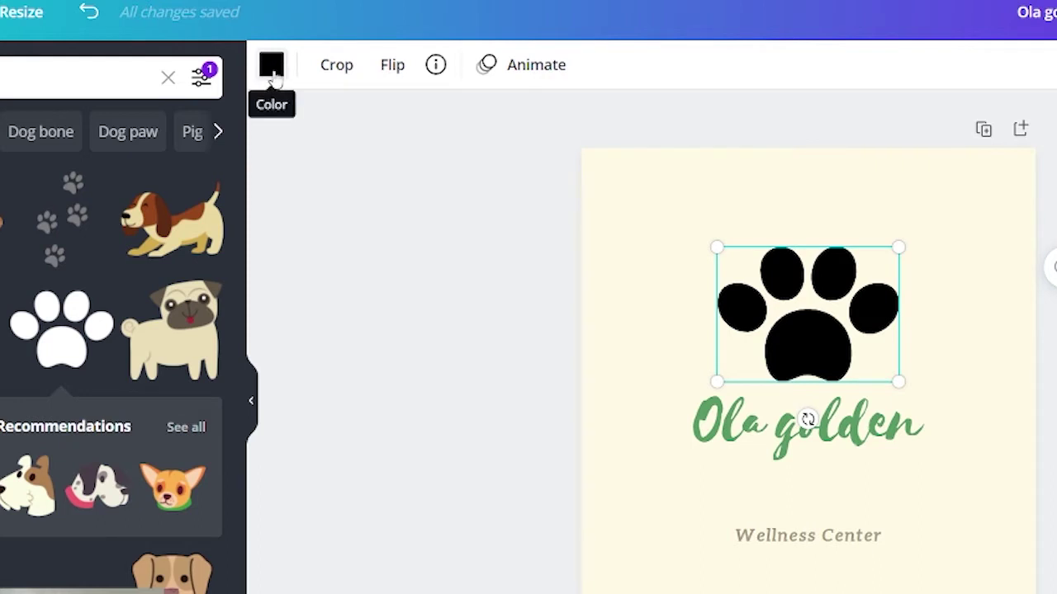
Step: Recolor the paw print with the document's green #579A62 to match the title text
left_click(273, 68)
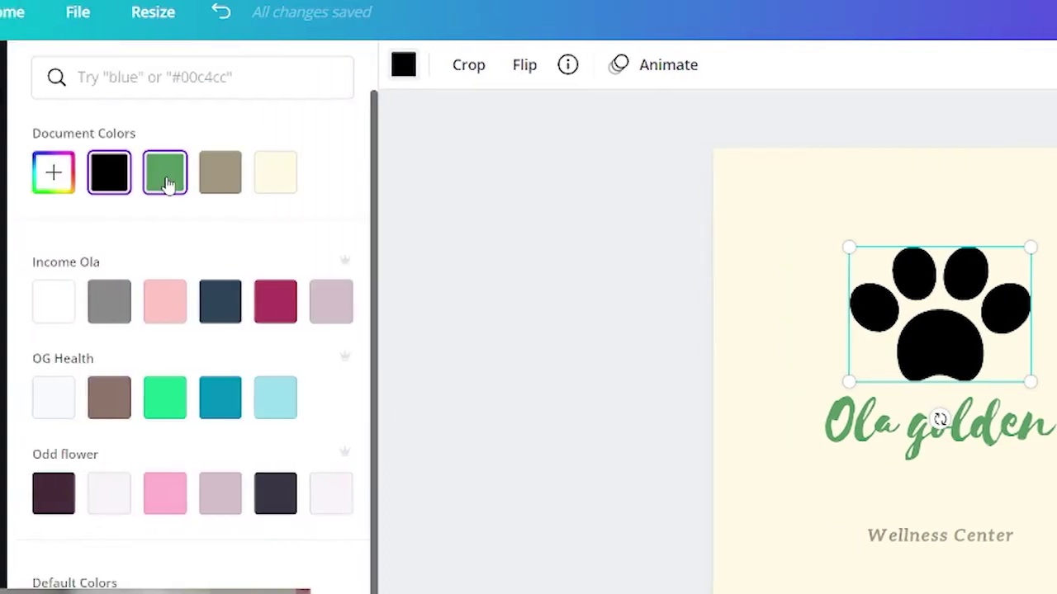
left_click(166, 178)
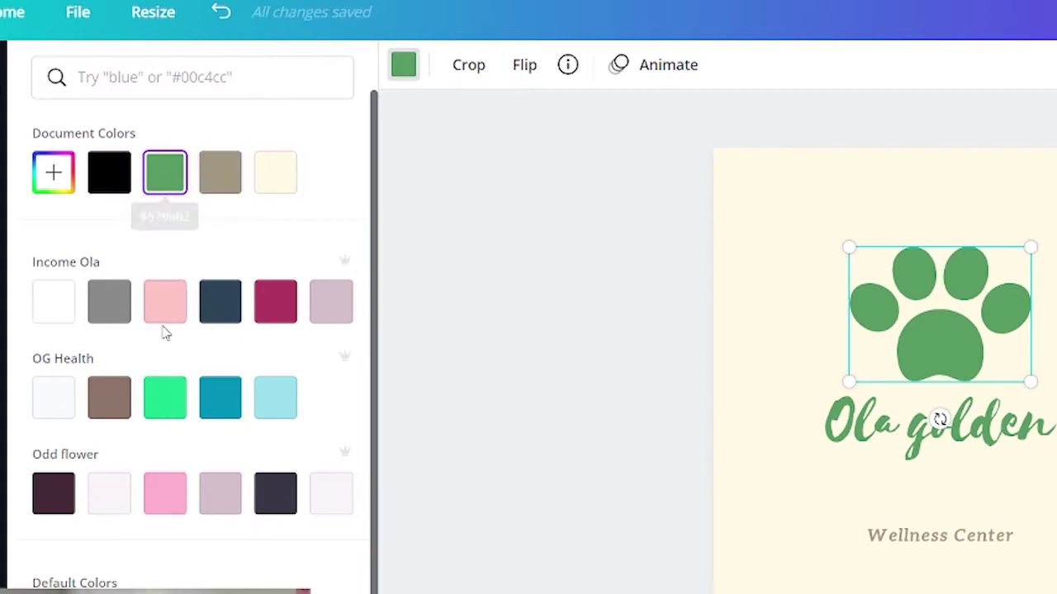
scroll(148, 396, "down", 3)
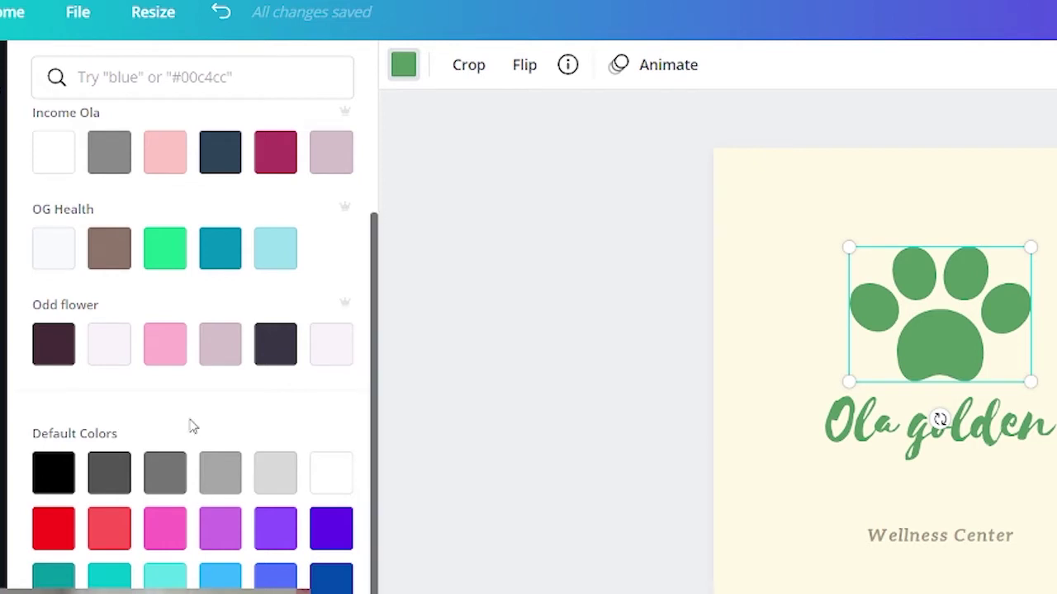
scroll(289, 363, "up", 3)
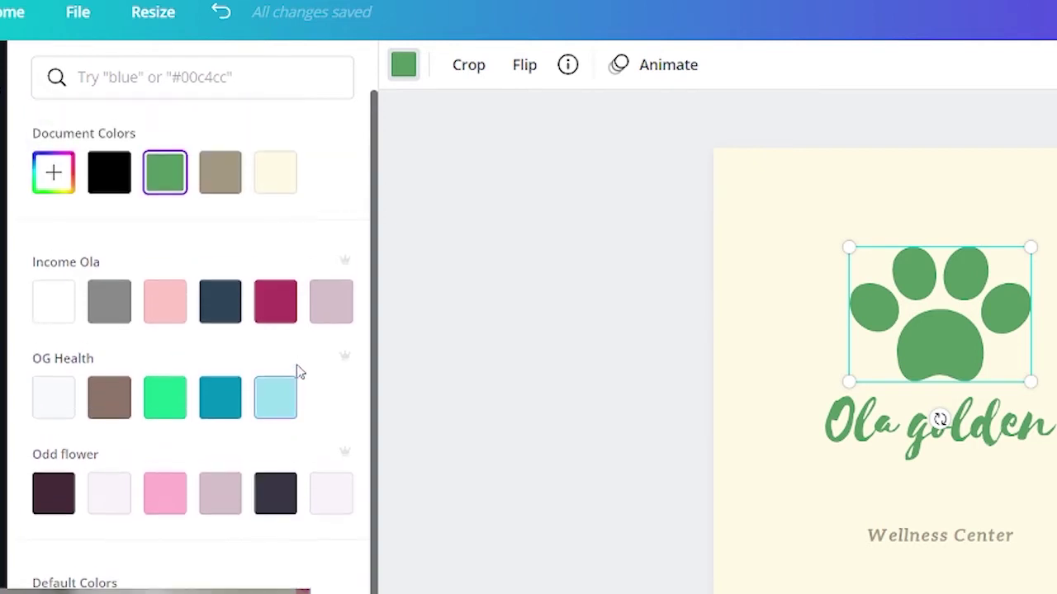
Step: Try custom greens #78D888 and #60A86C on the paw print and return it to the title's document green
left_click(54, 176)
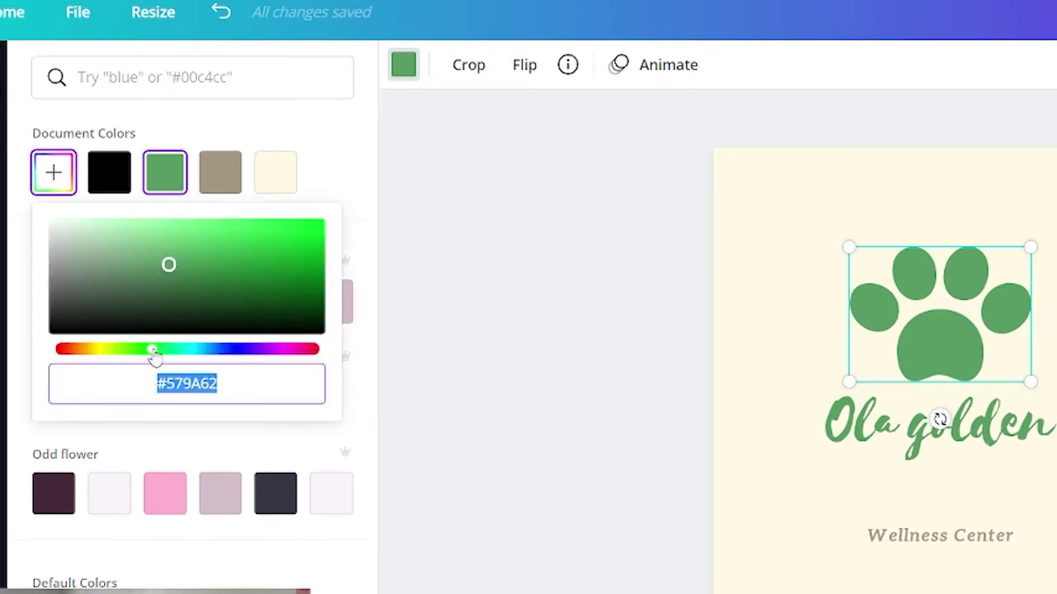
left_click_drag(169, 265, 163, 235)
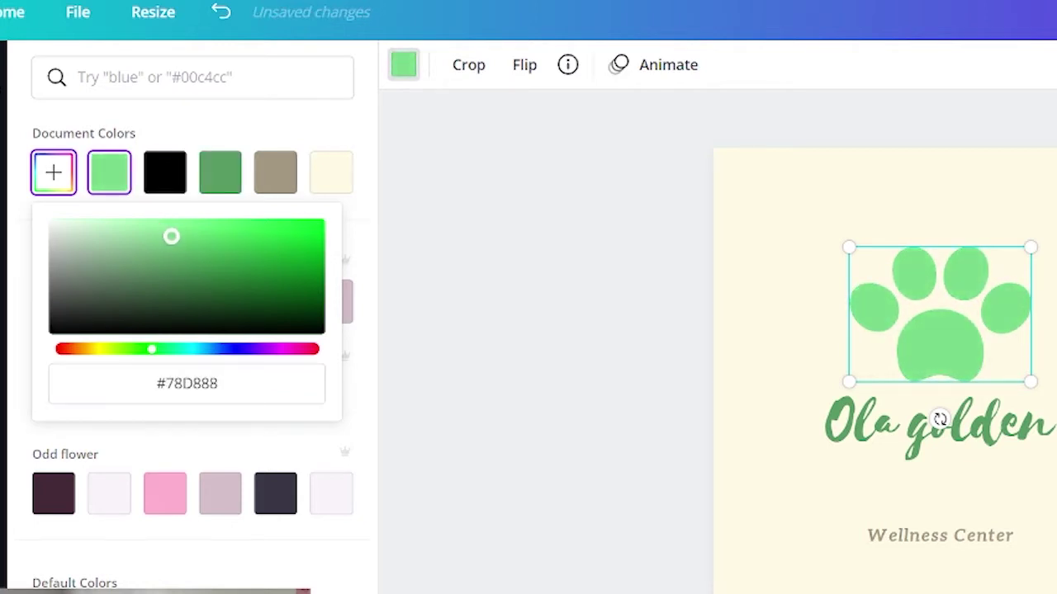
left_click_drag(144, 239, 164, 256)
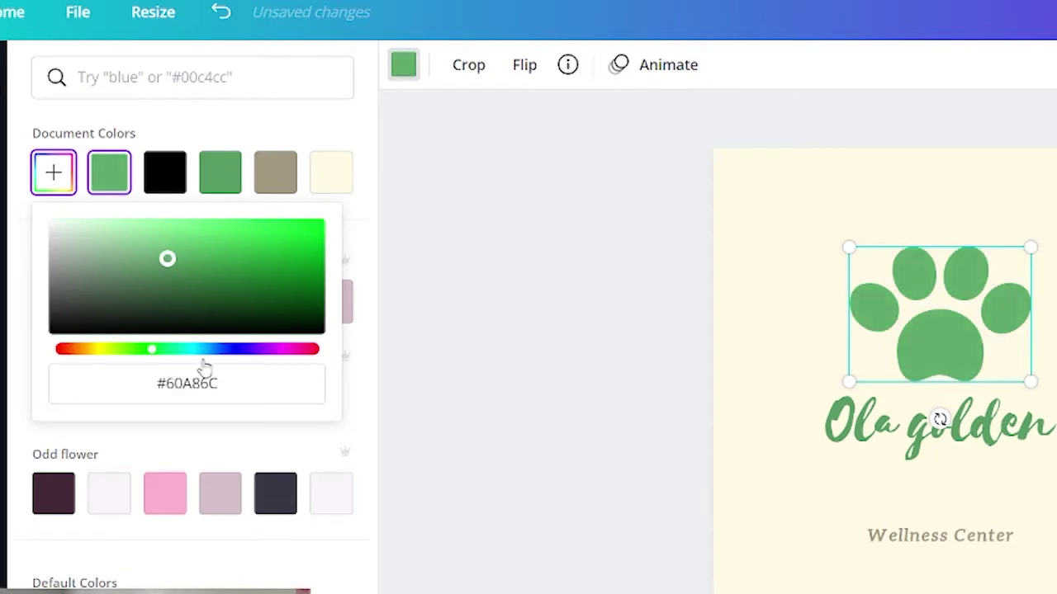
left_click(217, 177)
left_click(1005, 457)
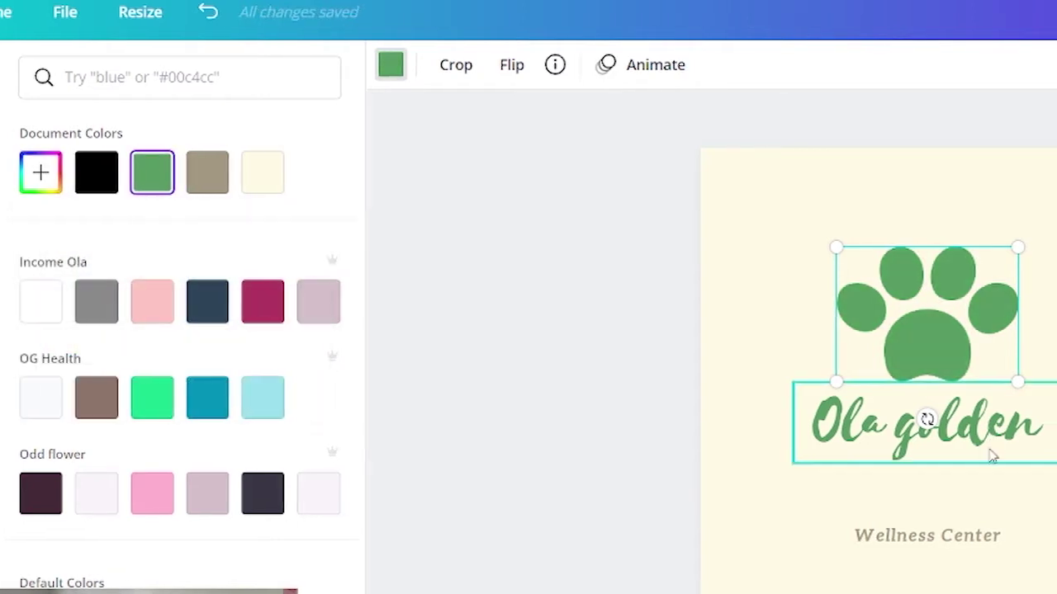
Step: Replace the "Wellness Center" tagline beneath the title with "Dog Expert"
left_click(995, 536)
left_click(1001, 536)
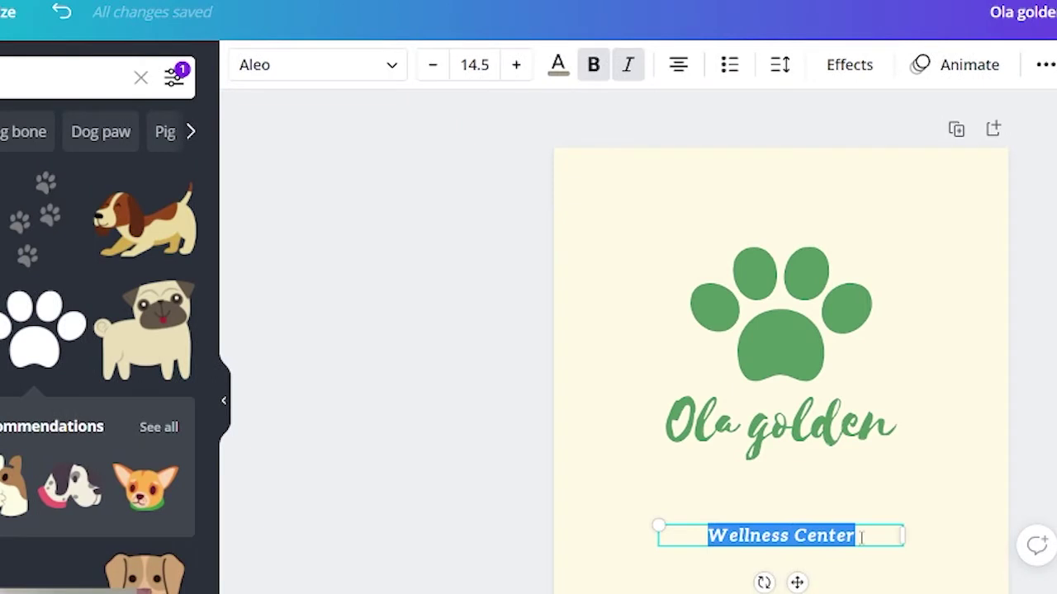
type("Dog ")
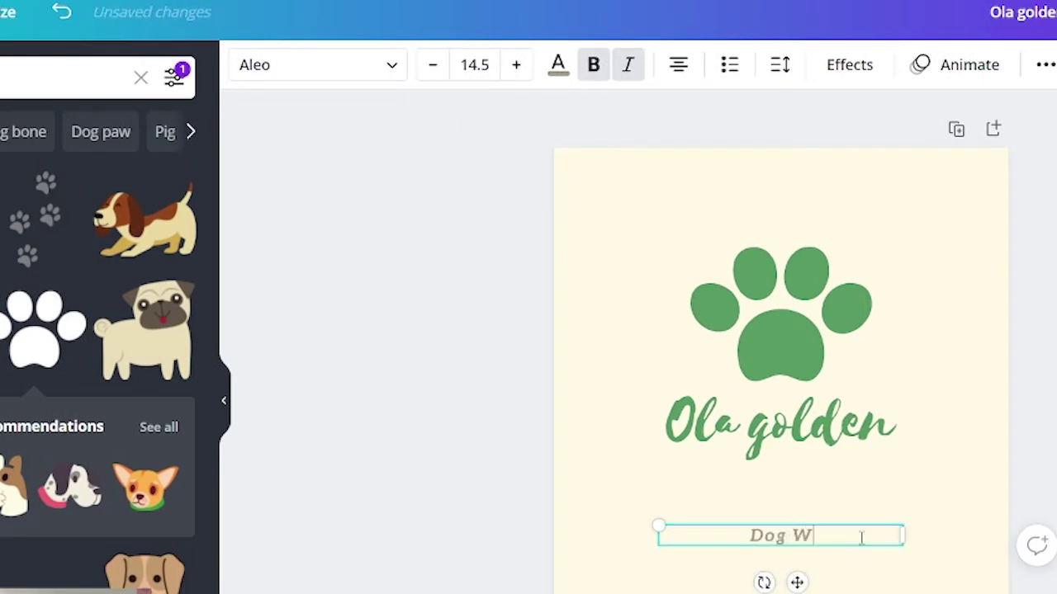
type("Expert")
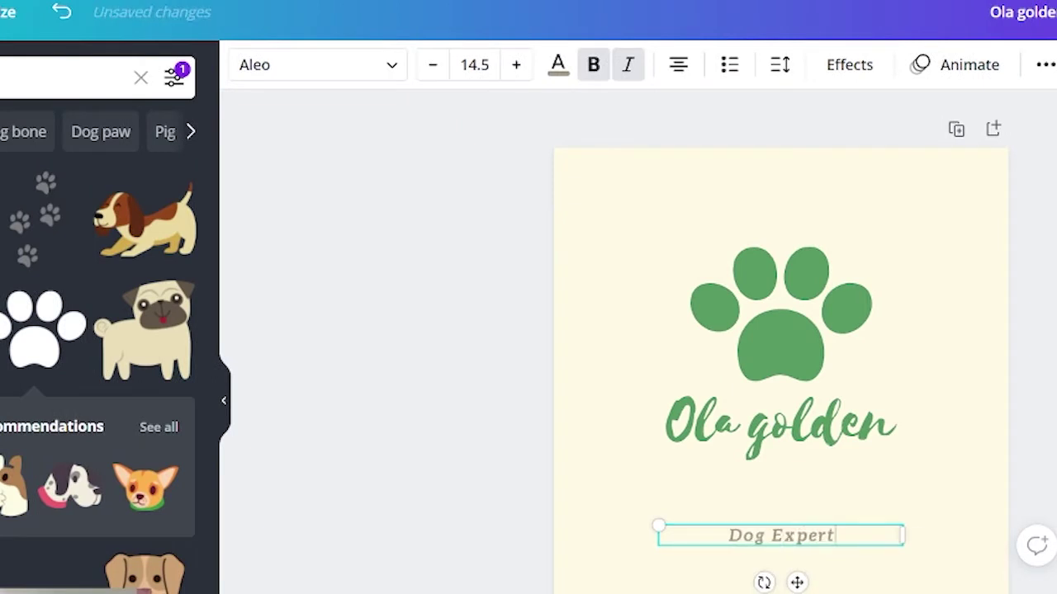
left_click(817, 520)
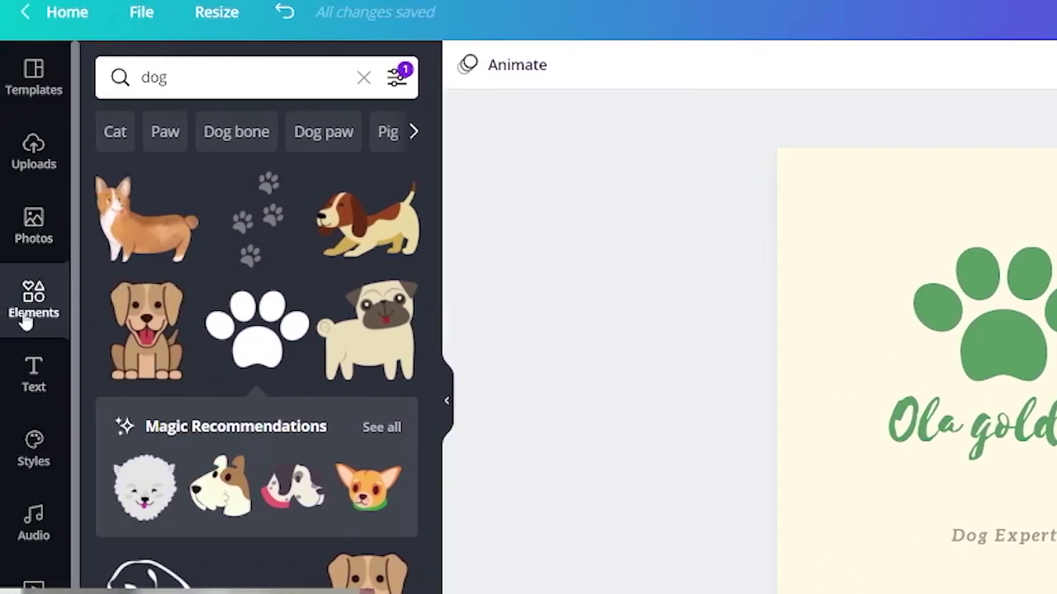
Step: Clear the dog search and add a circle outline from the Shapes elements, in the same green as the title
left_click(364, 77)
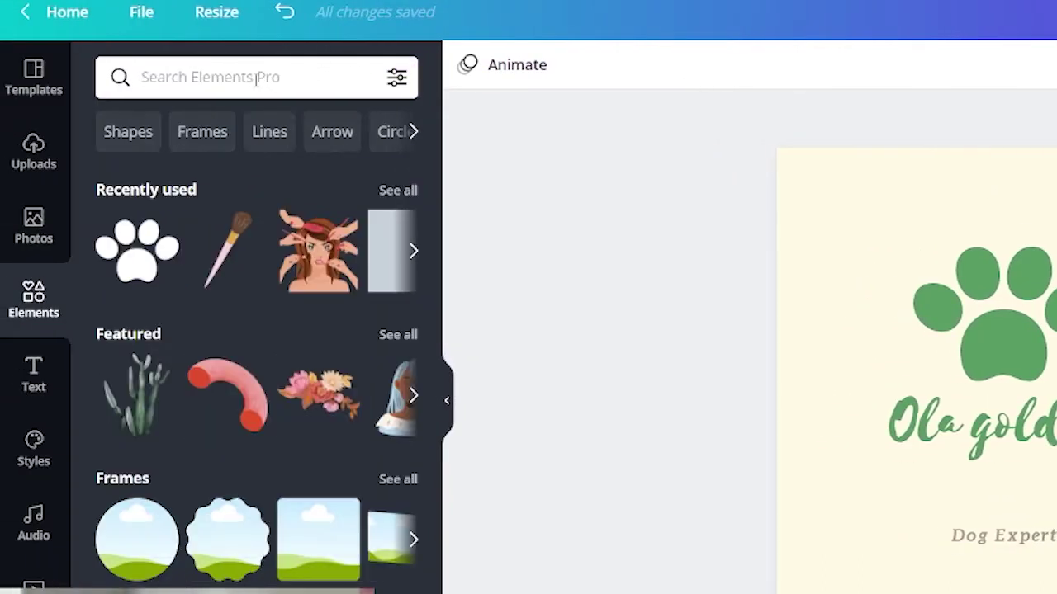
left_click(235, 76)
left_click(471, 146)
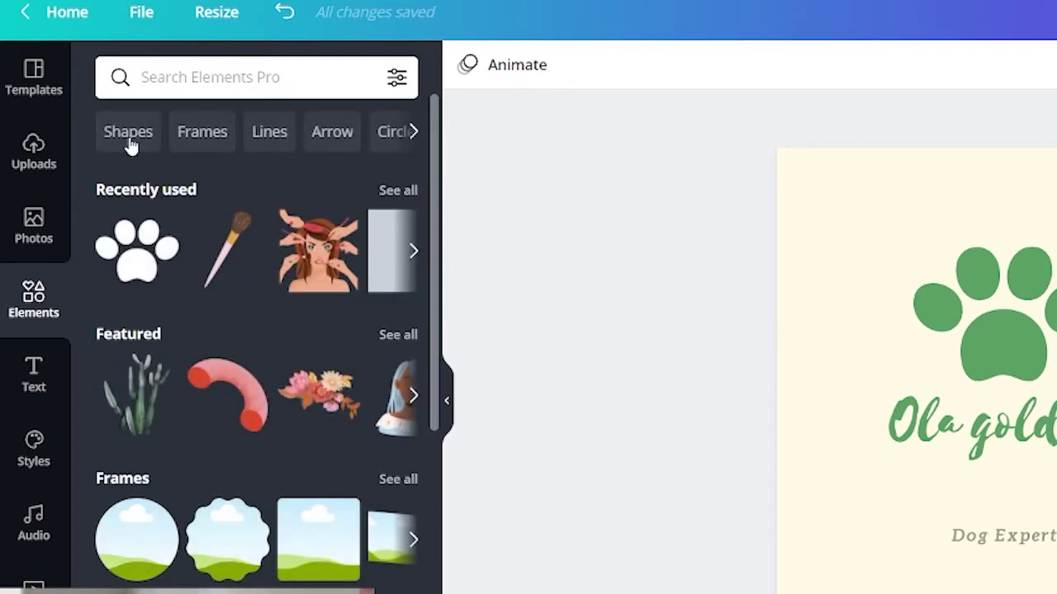
left_click(130, 142)
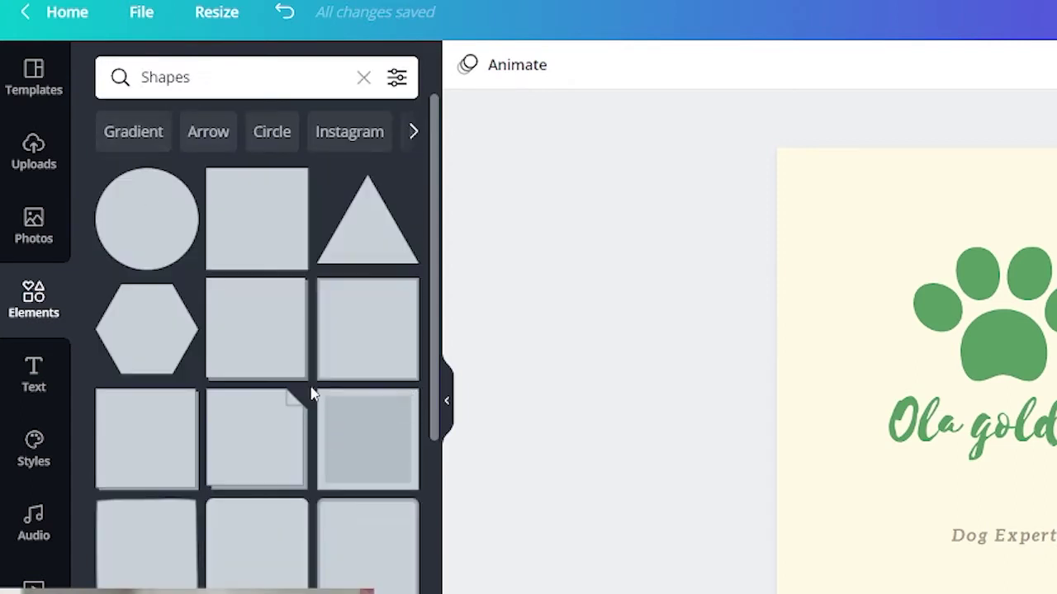
scroll(323, 432, "down", 6)
left_click(148, 356)
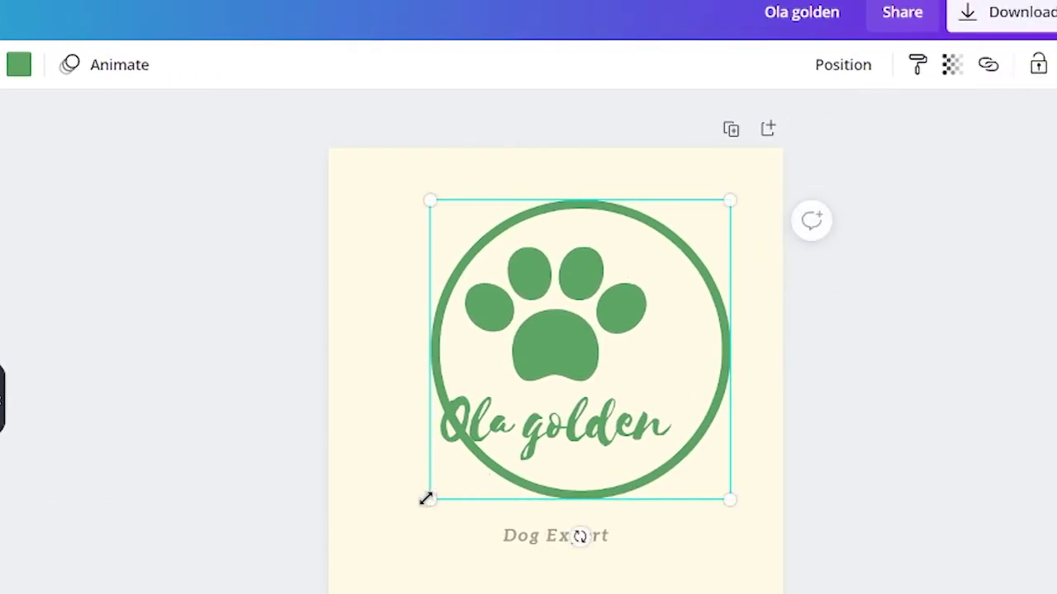
Step: Enlarge the green circle outline to nearly fill the page and center it around the logo's contents
left_click_drag(426, 499, 354, 572)
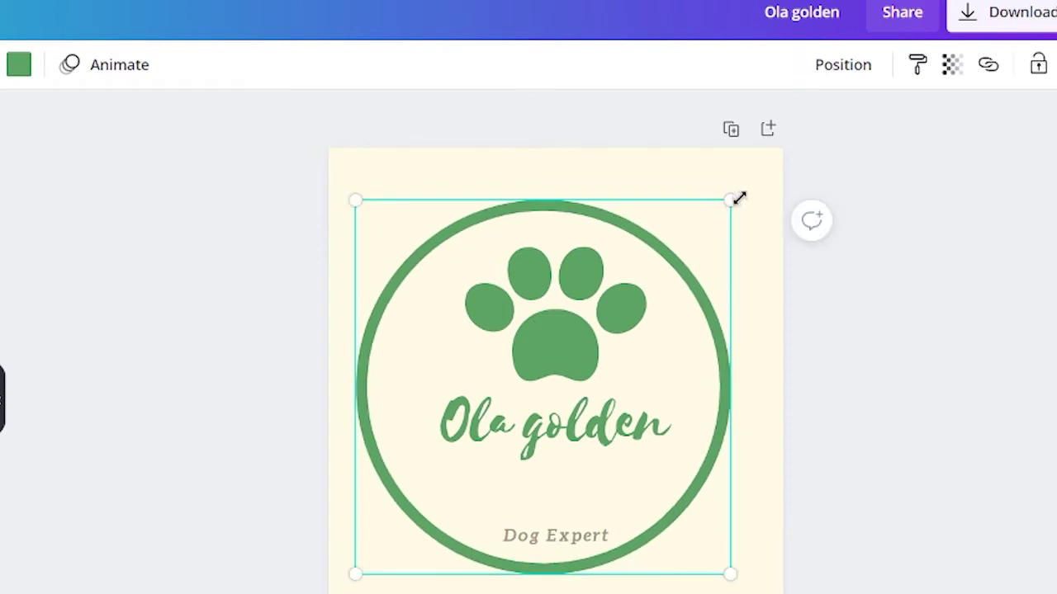
left_click_drag(739, 198, 781, 148)
left_click_drag(355, 573, 343, 586)
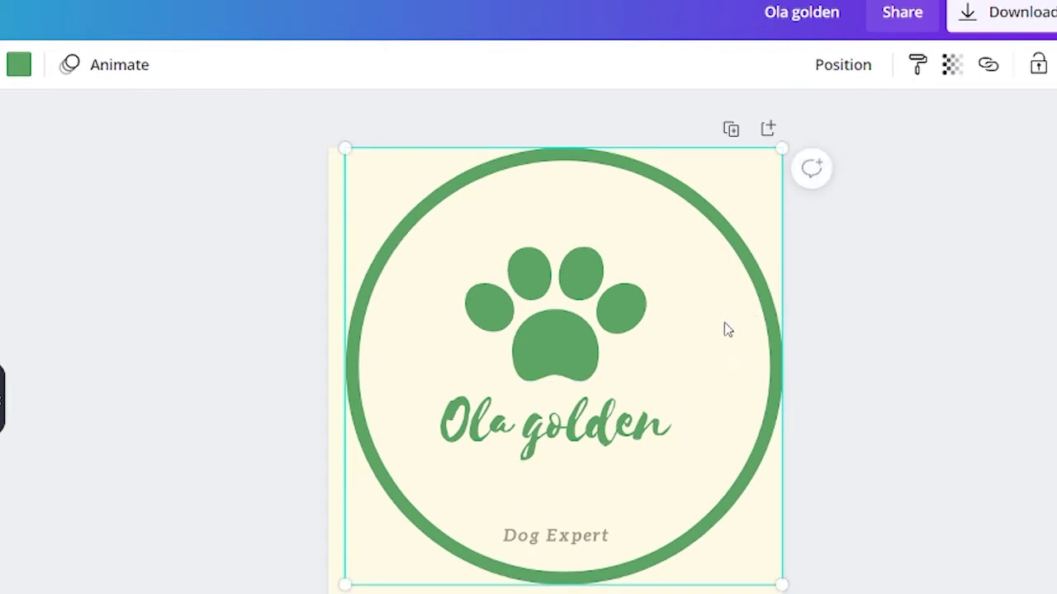
mouse_move(726, 329)
left_mouse_down()
mouse_move(710, 324)
mouse_move(720, 332)
left_mouse_up()
left_click(900, 403)
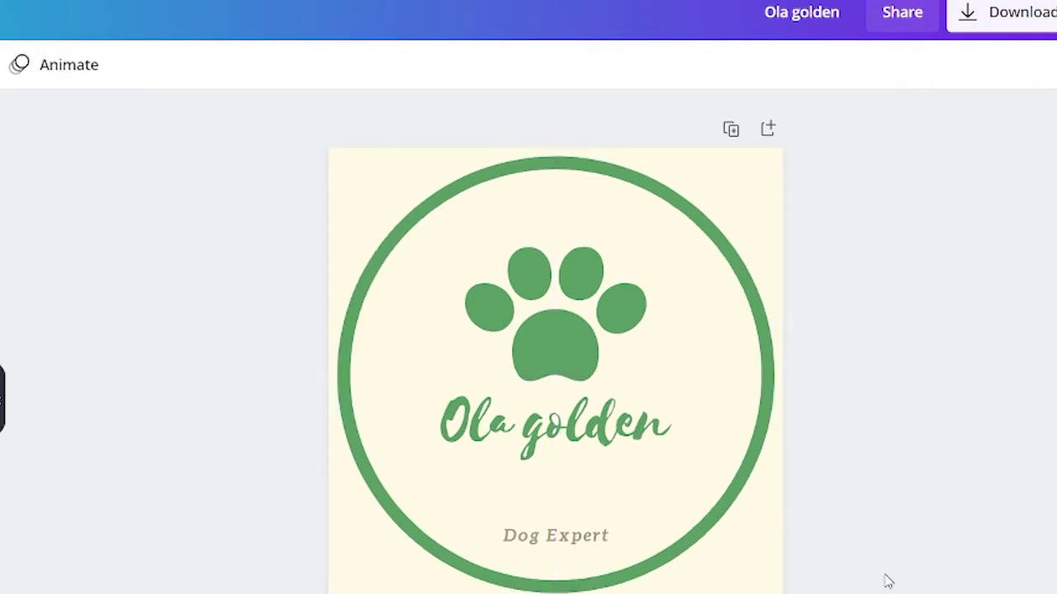
Step: Enlarge the "Dog Expert" tagline to font size 19.2 and center it closer beneath the title
left_click(568, 547)
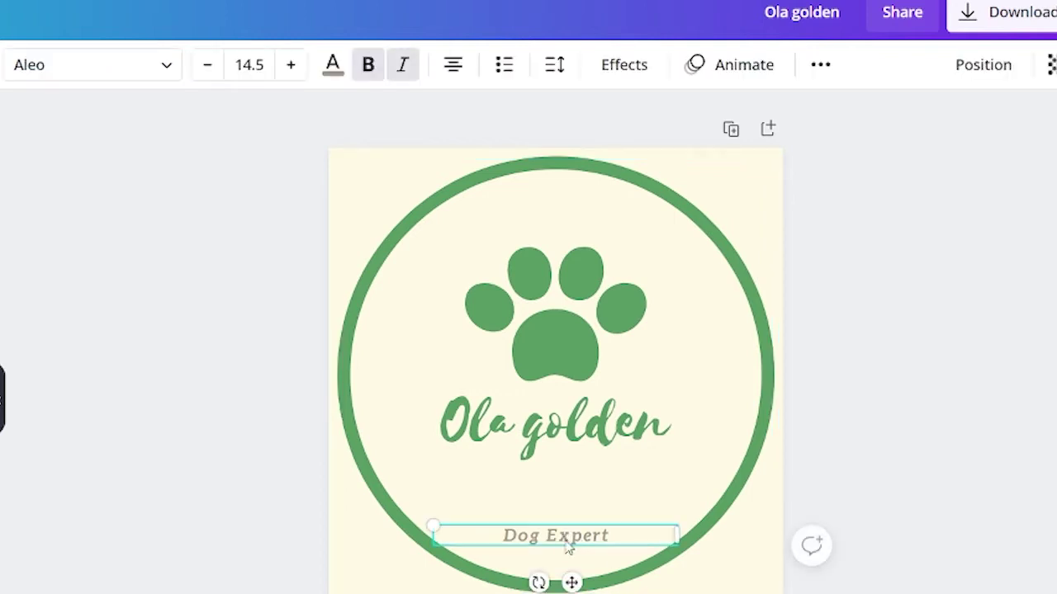
left_click_drag(674, 529, 746, 453)
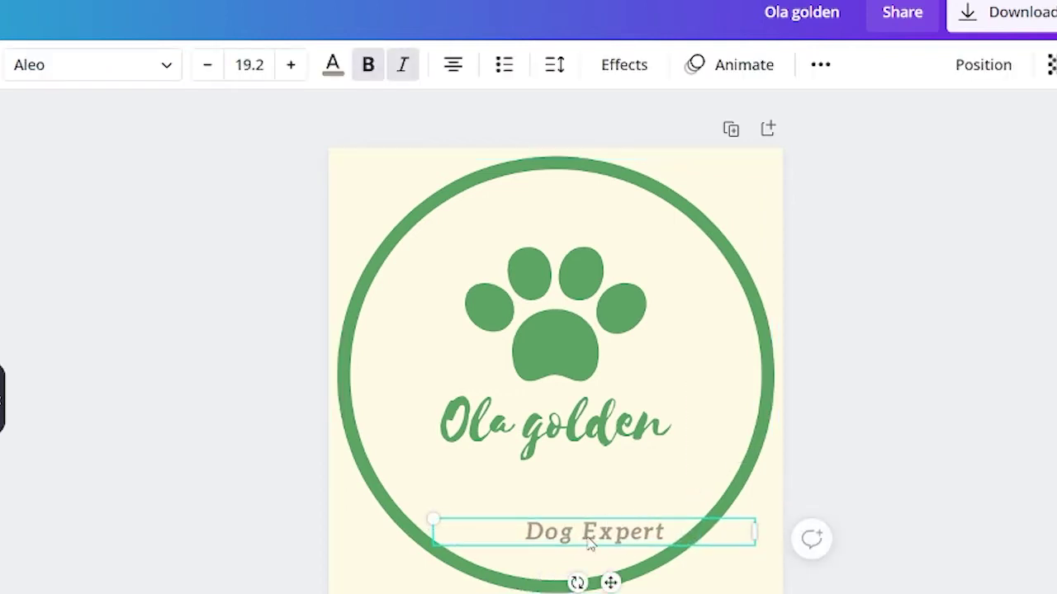
left_click_drag(590, 541, 551, 508)
left_click(905, 355)
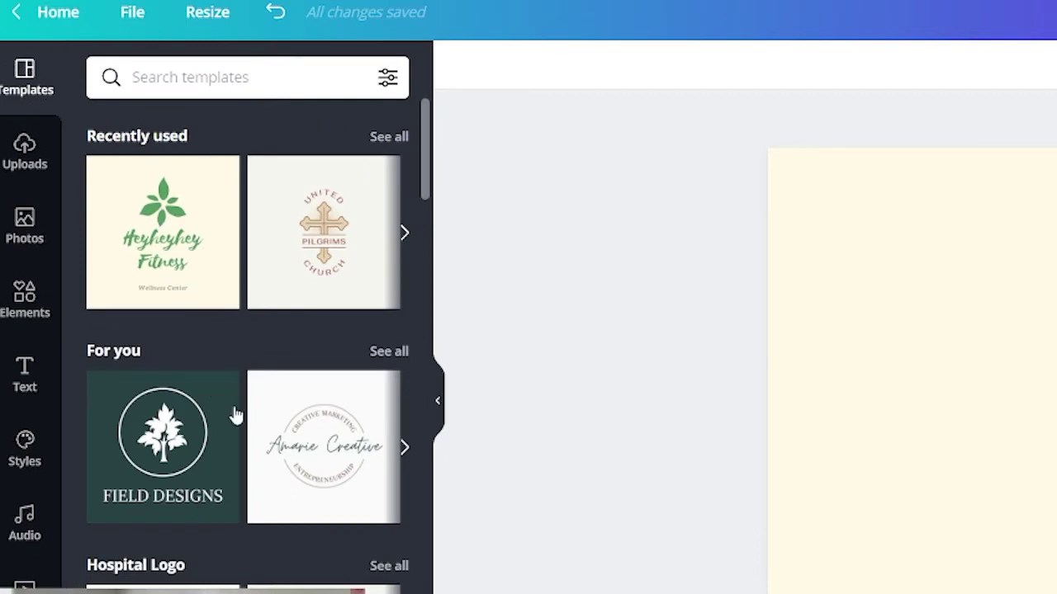
Step: Browse the Animated Logo templates and apply the BlipCo. design to the page
scroll(235, 416, "down", 10)
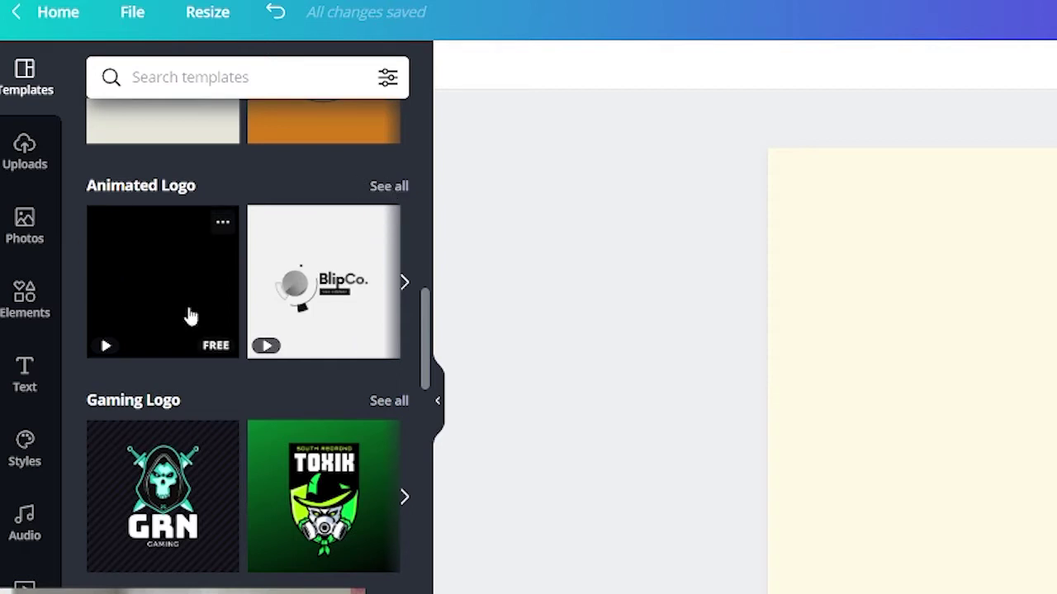
left_click(389, 187)
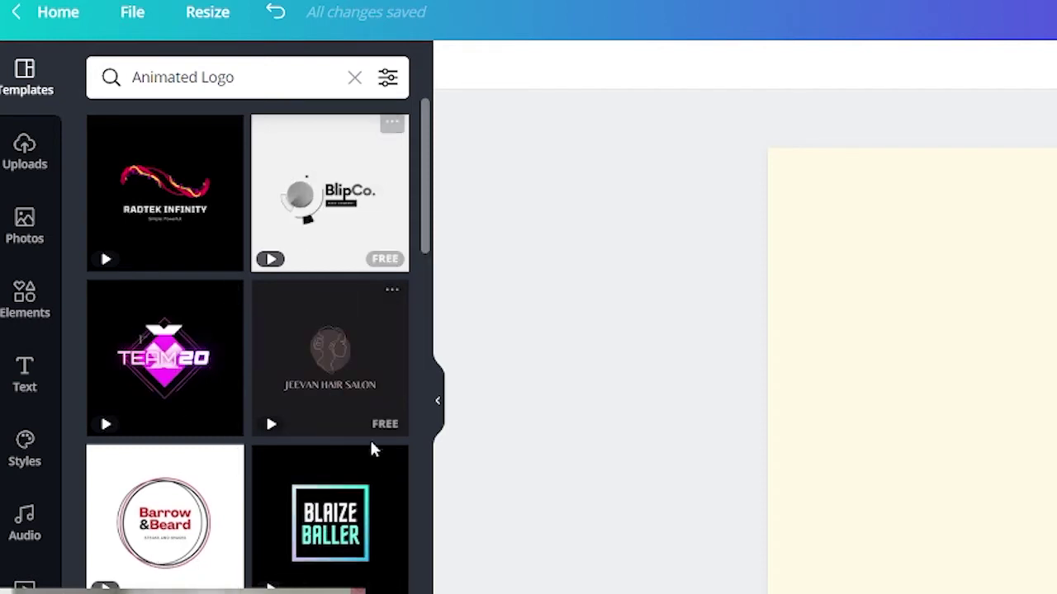
left_click(347, 203)
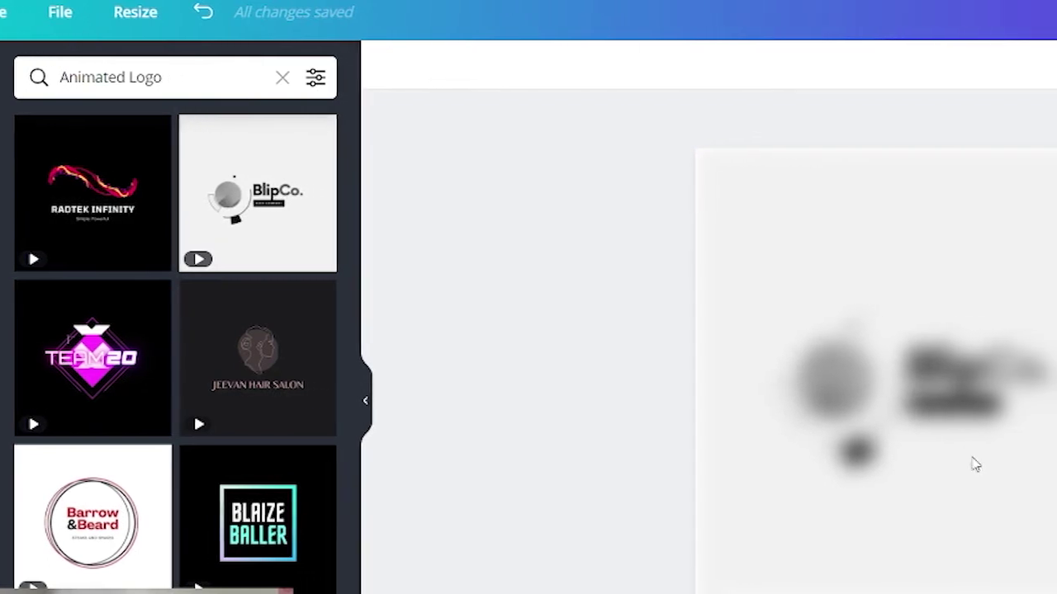
Step: Replace the "BlipCo." title with the brand owner's full name
left_click(844, 373)
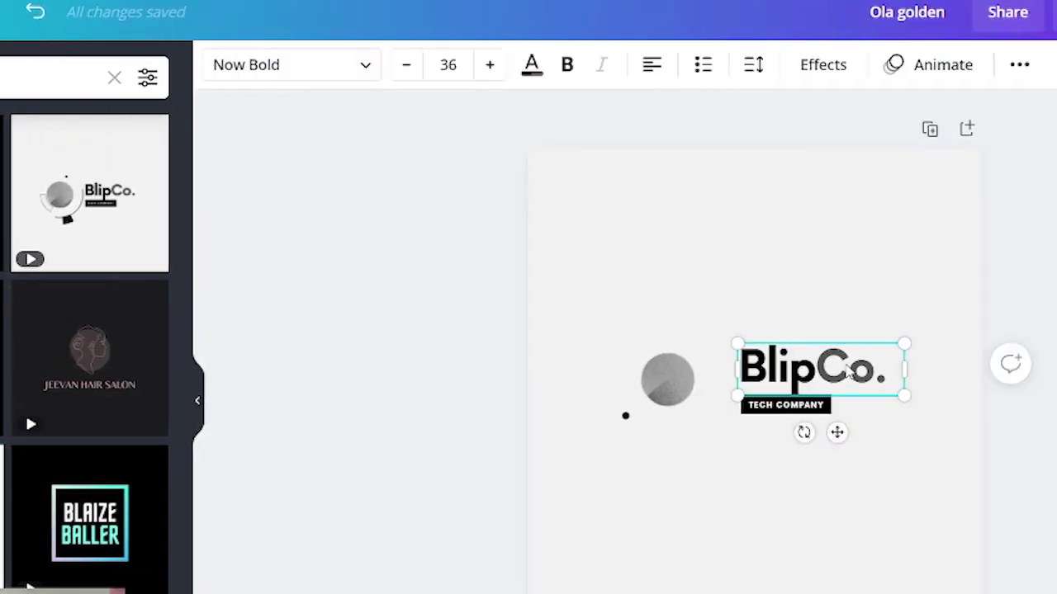
double_click(882, 372)
left_click_drag(888, 374, 735, 371)
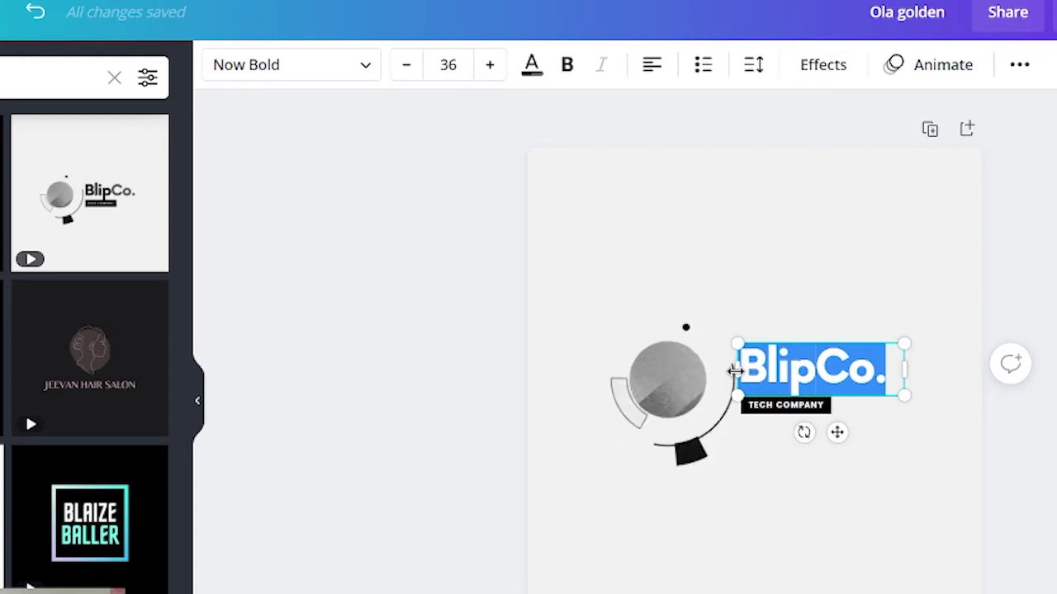
type("Ola Golden")
left_click(1052, 302)
Step: Delete the "TECH COMPANY" tagline and the black bar behind it
left_click(784, 415)
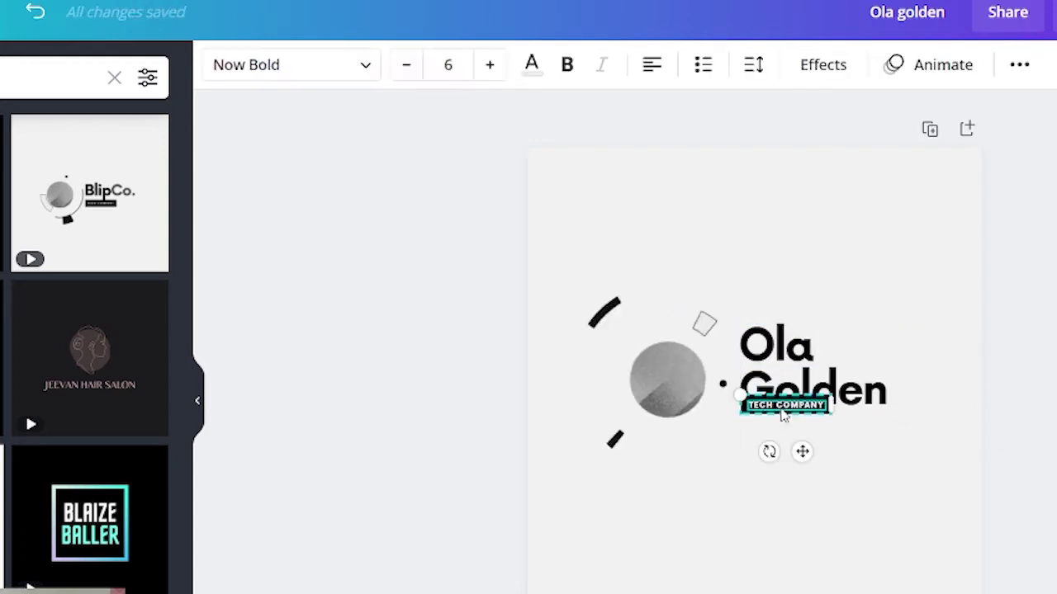
key("Delete")
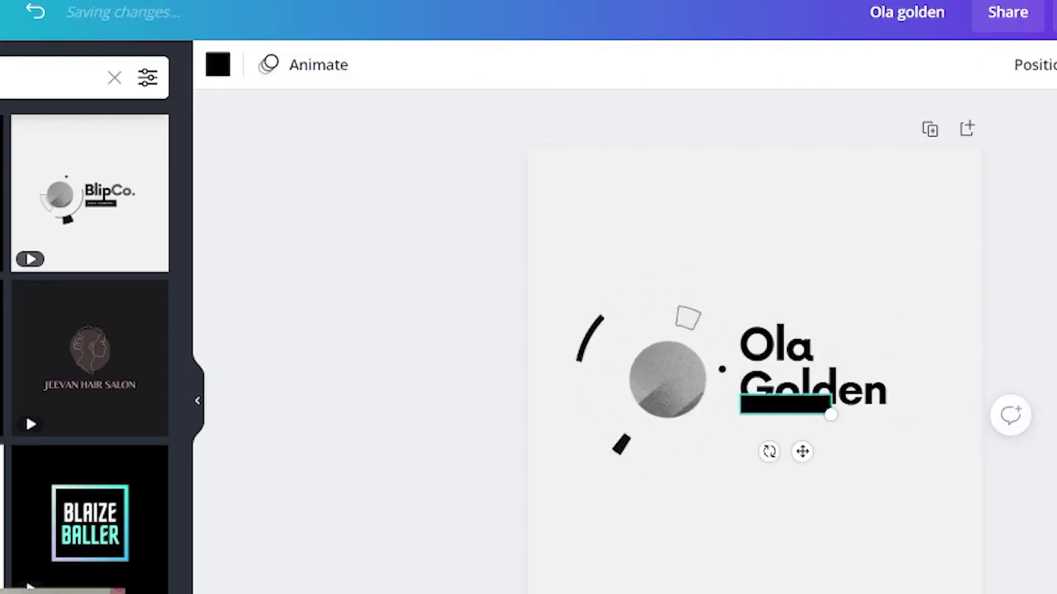
key("Delete")
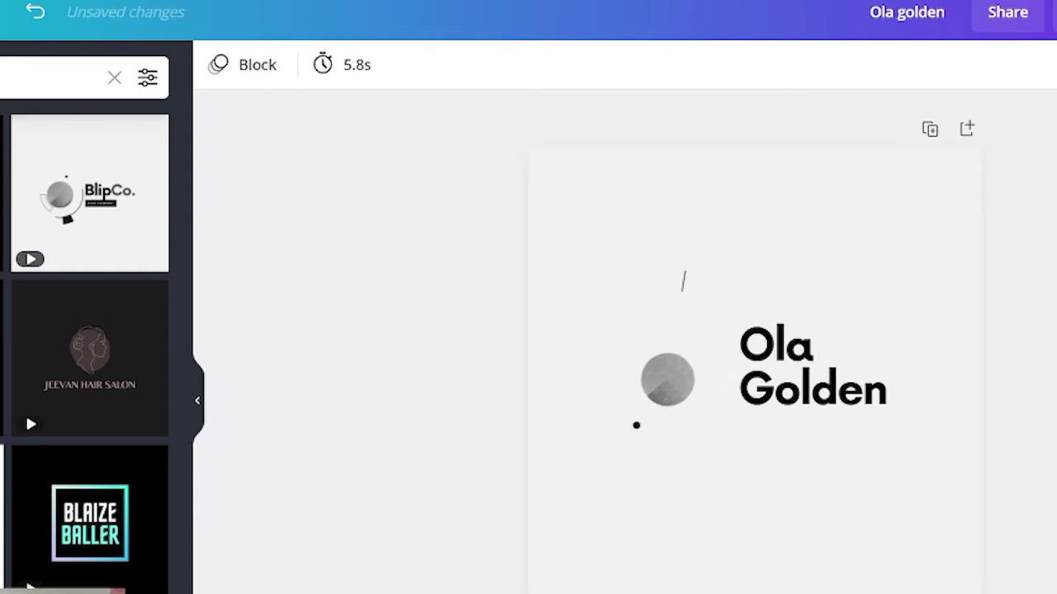
Step: Delete all remaining logo elements, leaving only the light grey background, and clear the animated logo template search
left_click_drag(1048, 307, 538, 438)
key("Delete")
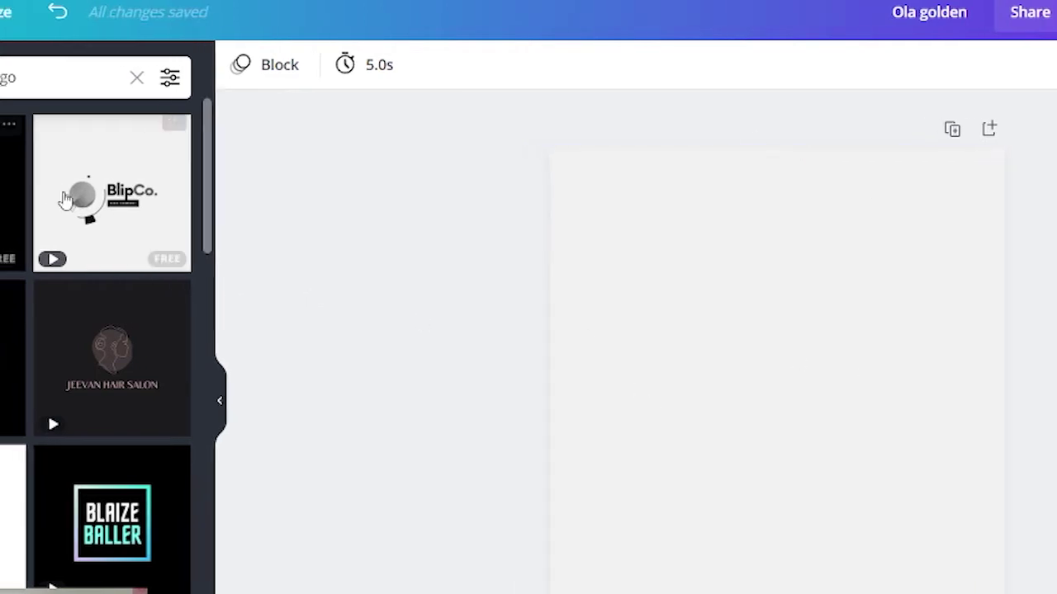
left_click(113, 77)
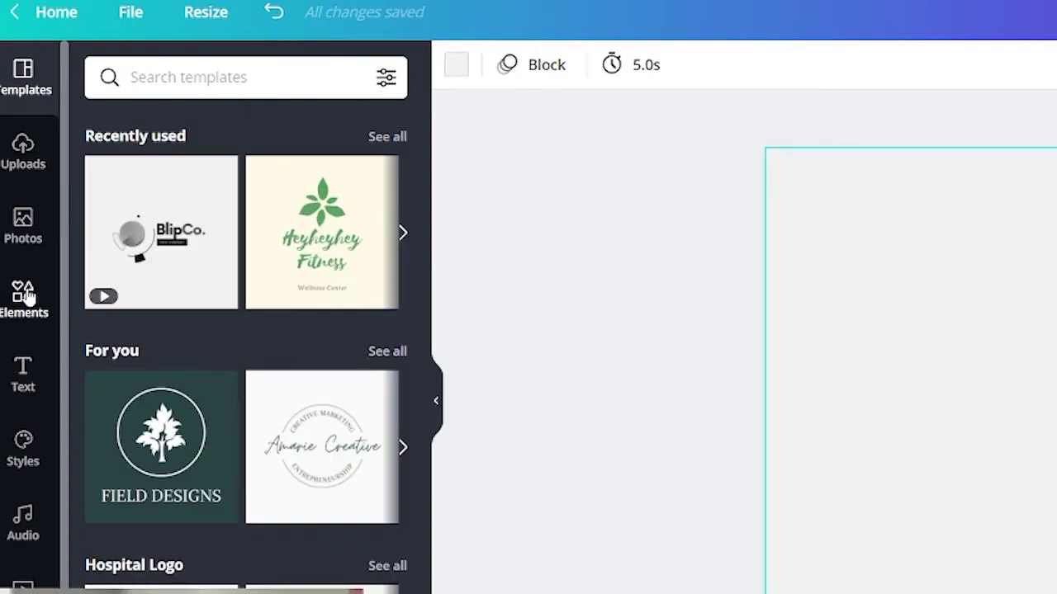
Step: Add the recently used circle outline, shrink it slightly, and place it in the upper-left part of the page
left_click(25, 301)
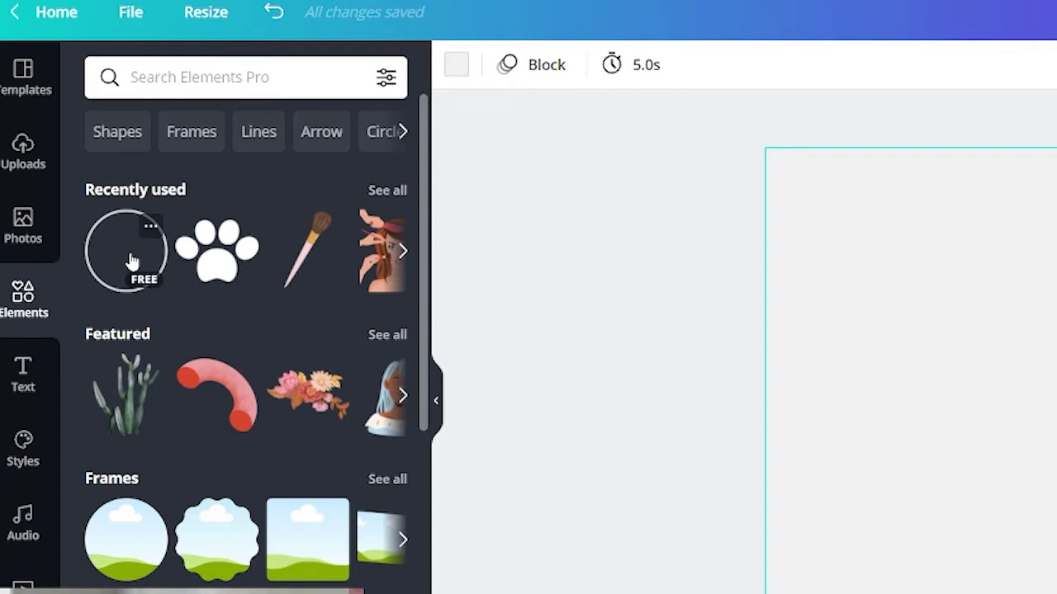
left_click(121, 261)
left_click_drag(1056, 247, 1024, 309)
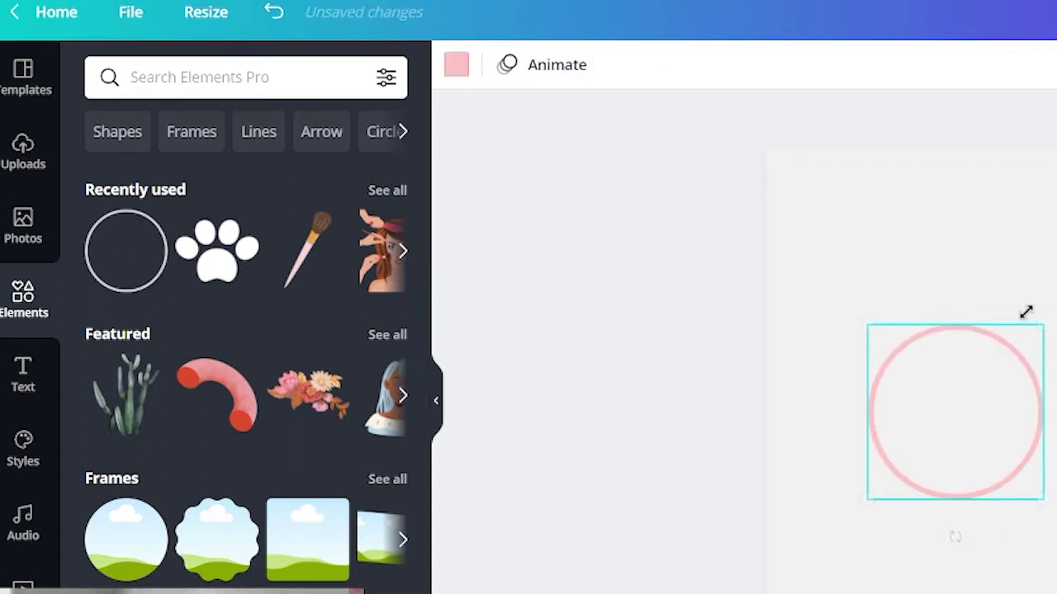
left_click_drag(925, 424, 870, 369)
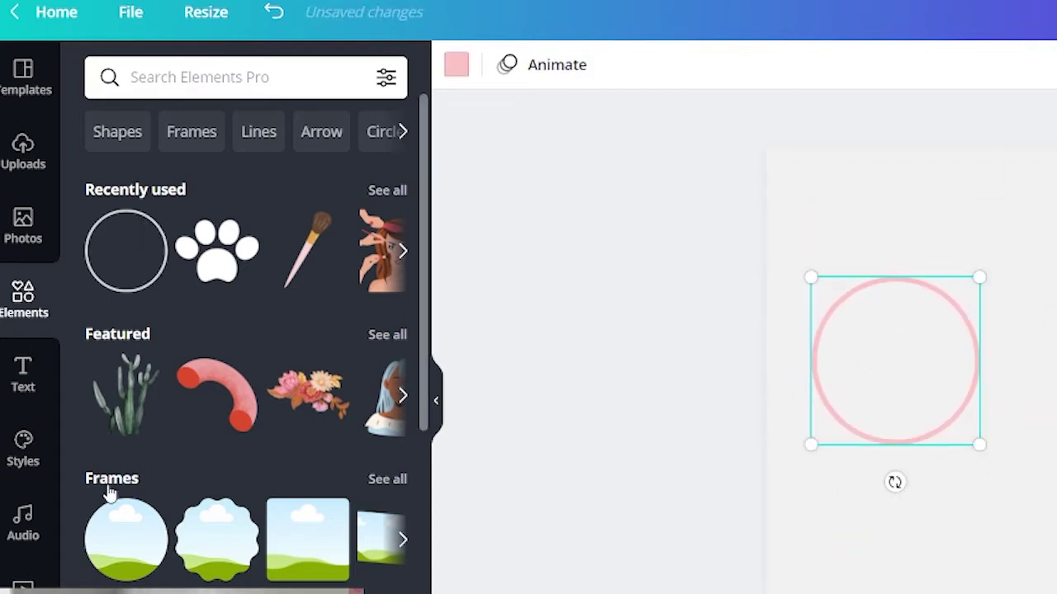
Step: Add a circular photo frame, shrink it to fit within the circle outline, and center it inside the ring
left_click(128, 547)
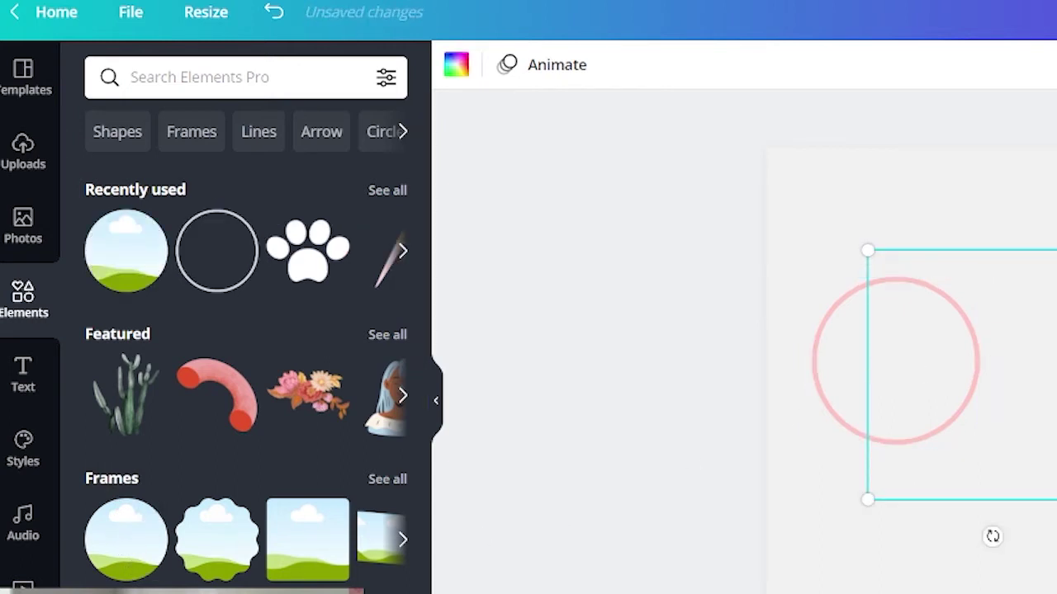
left_click_drag(1056, 252, 1015, 360)
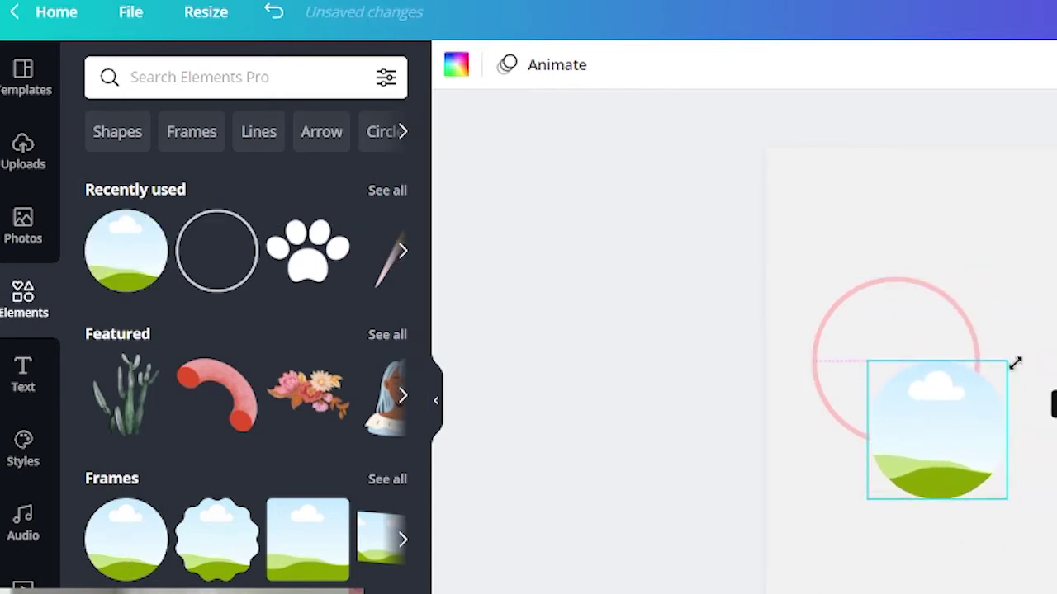
left_click_drag(944, 439, 891, 362)
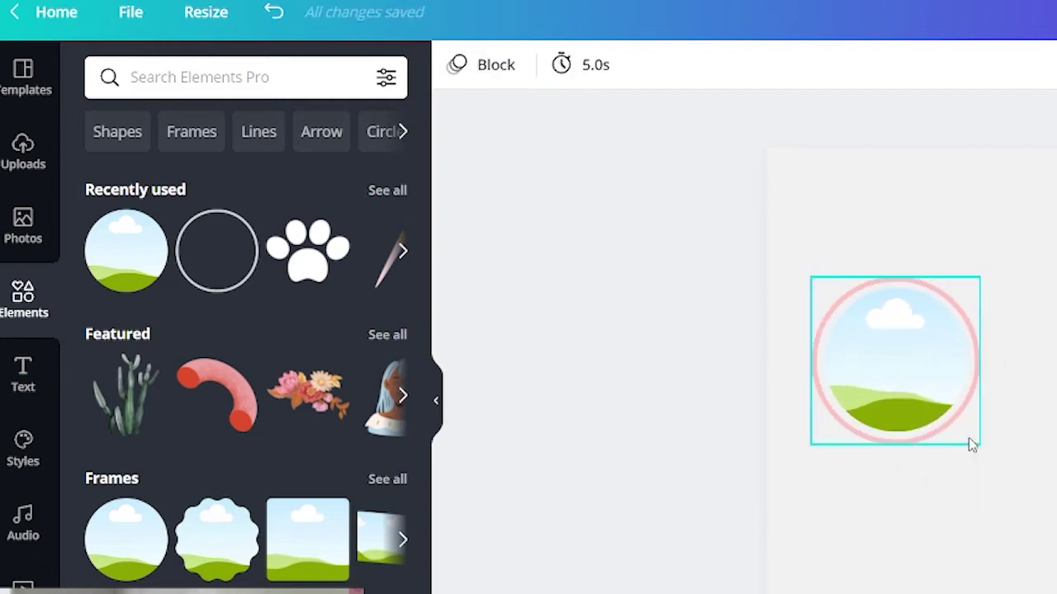
Step: Recolor the circle outline around the photo frame dark magenta from the saved brand colors
left_click(969, 438)
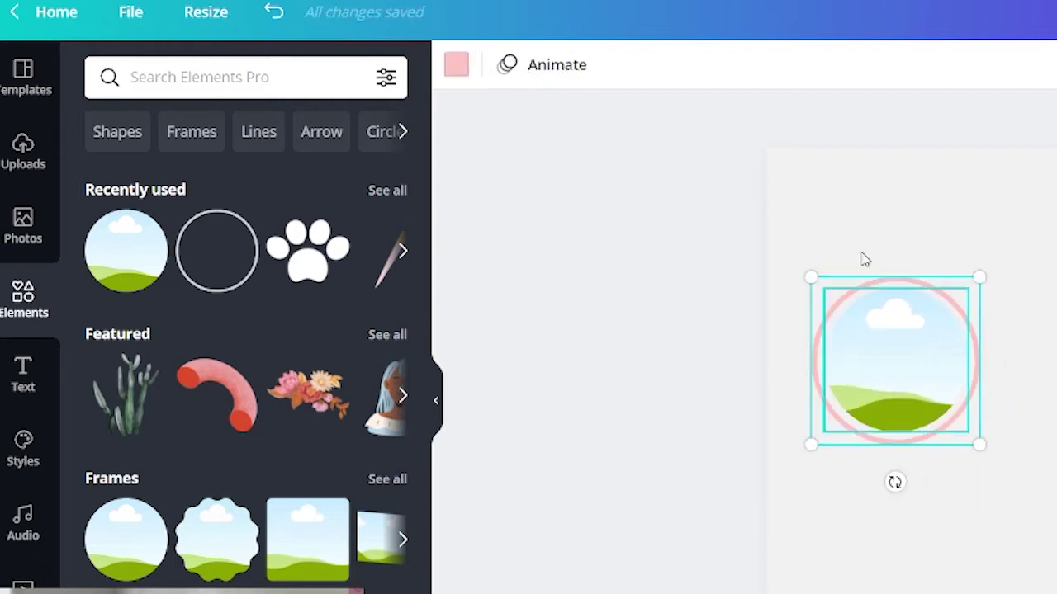
left_click(452, 66)
left_click(333, 319)
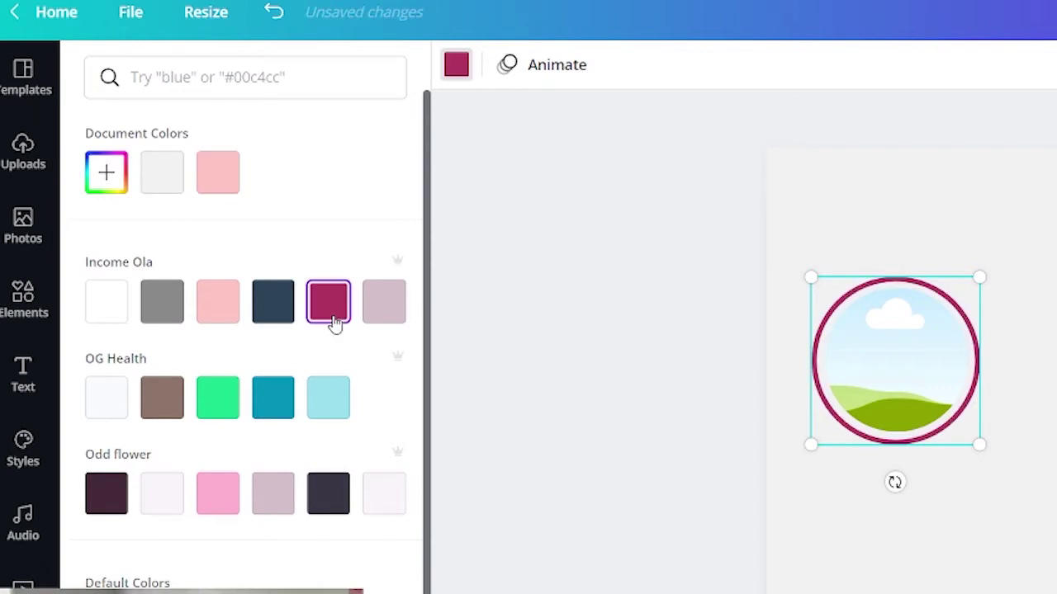
left_click(1028, 355)
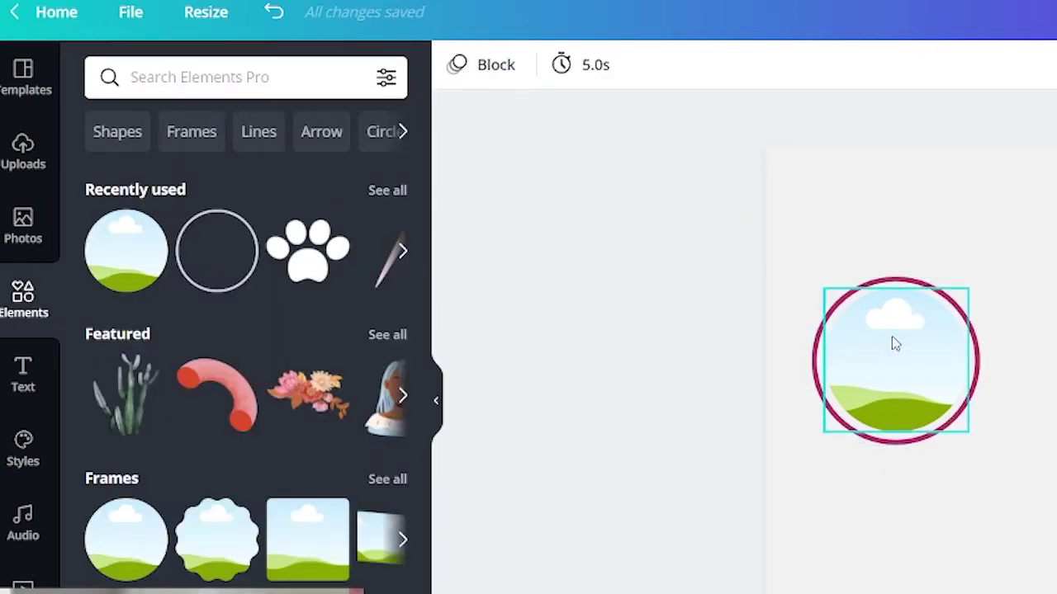
Step: Look through the stock photos and the uploaded images for a picture to fill the circular frame
left_click(25, 231)
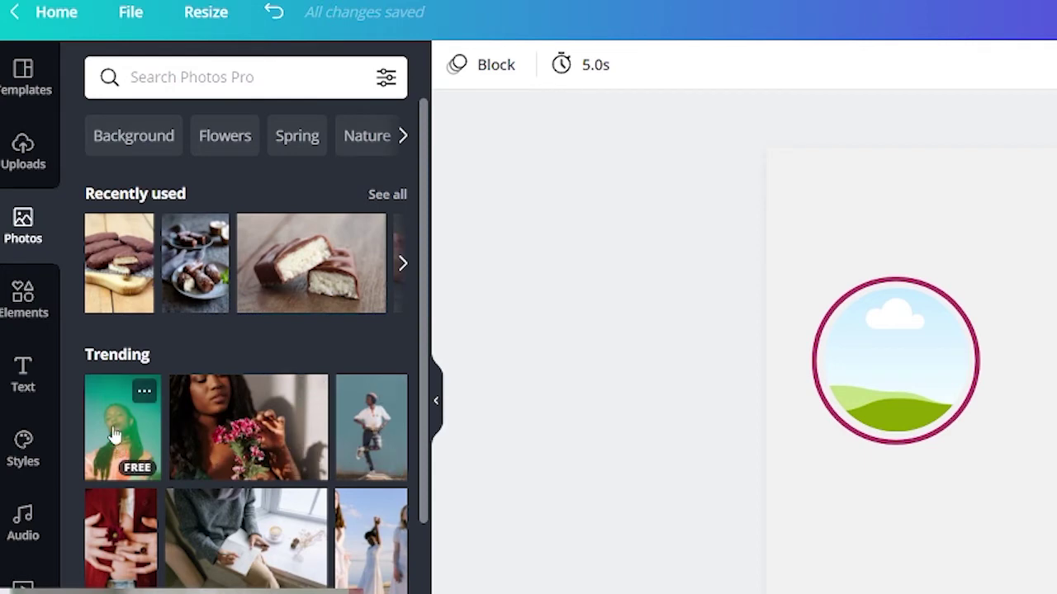
left_click(22, 153)
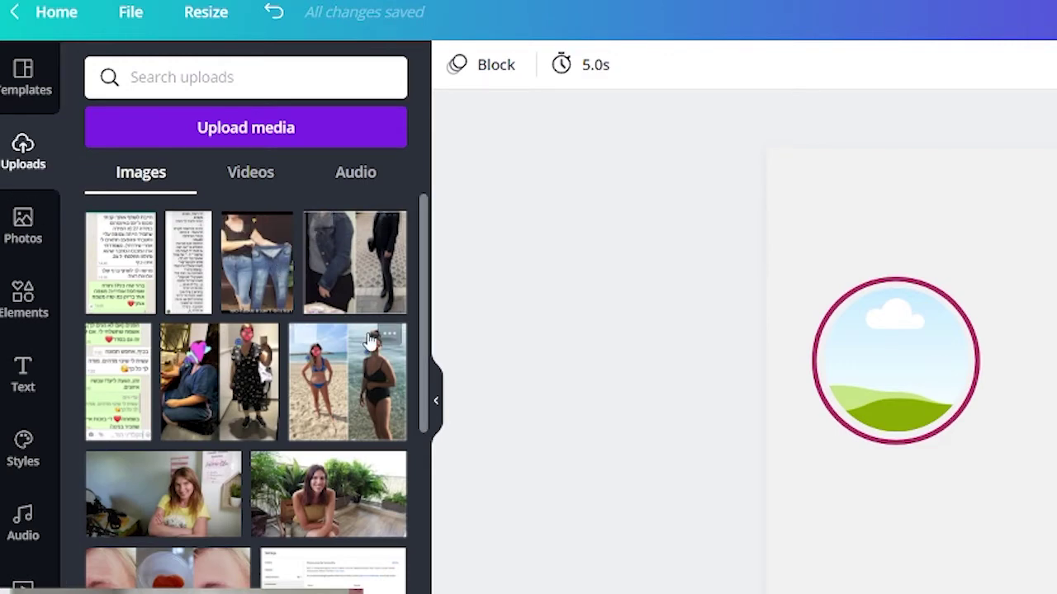
scroll(399, 371, "down", 8)
scroll(407, 395, "down", 10)
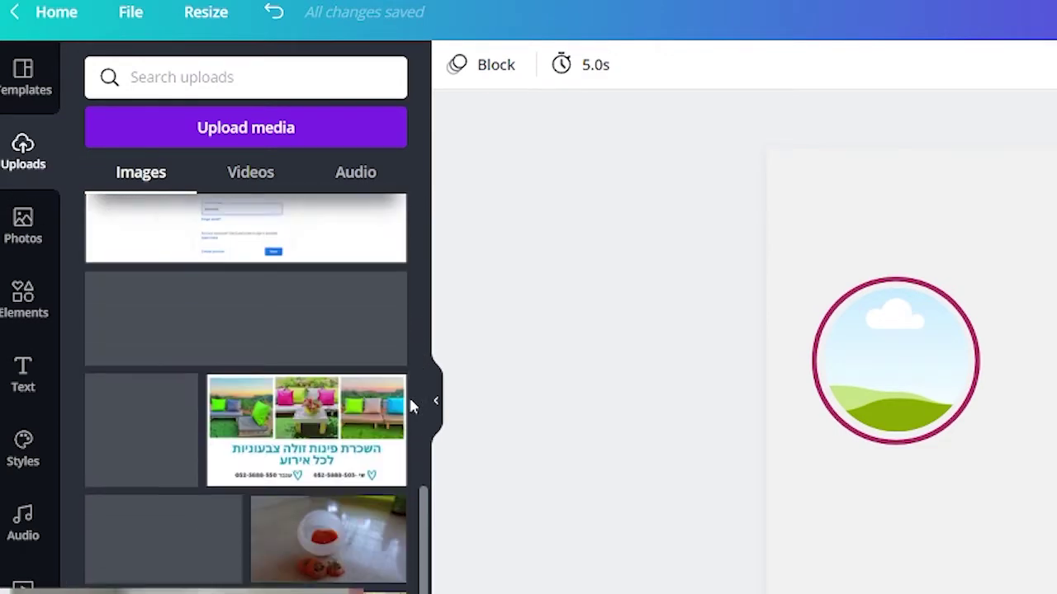
scroll(330, 467, "down", 5)
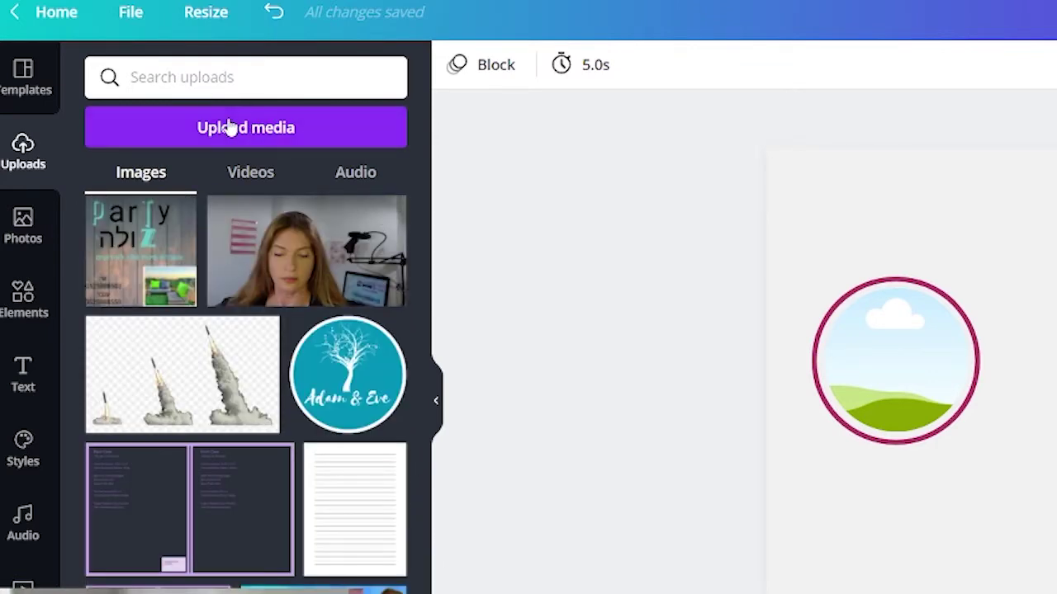
left_click(262, 129)
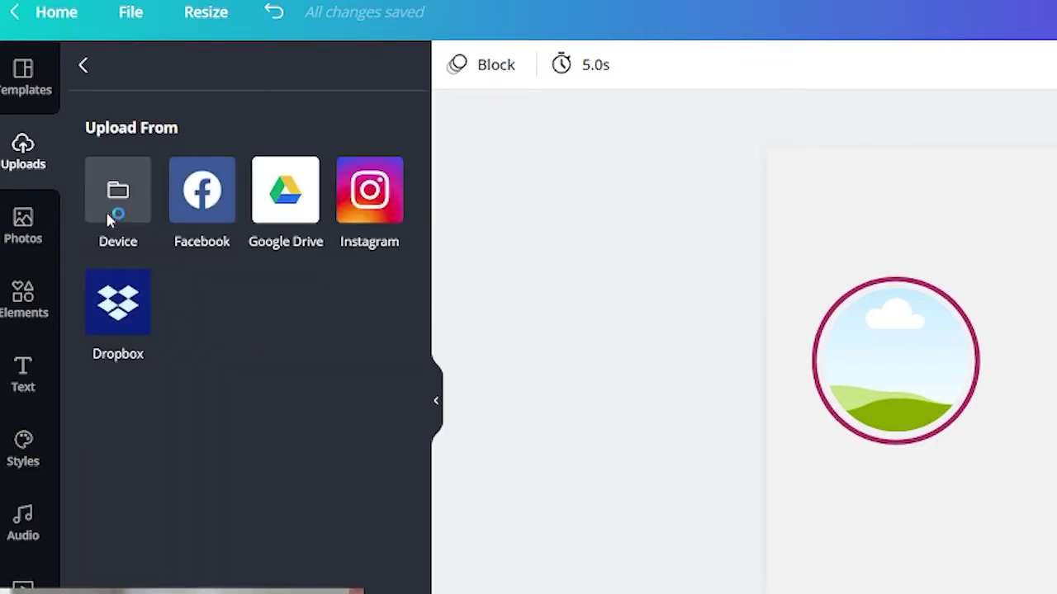
left_click(106, 214)
scroll(762, 347, "down", 3)
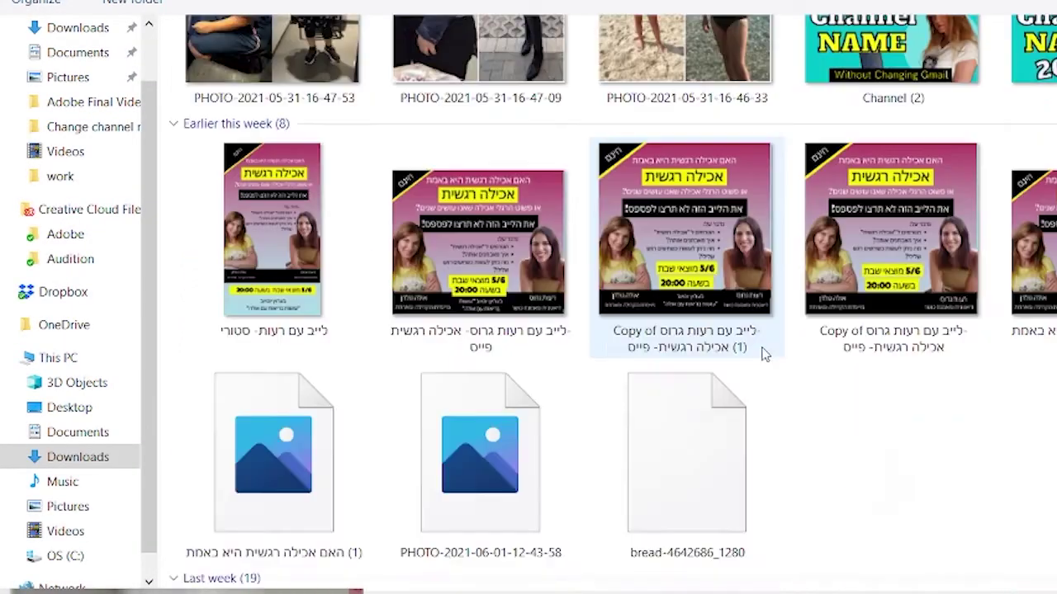
scroll(765, 353, "down", 5)
scroll(776, 364, "up", 4)
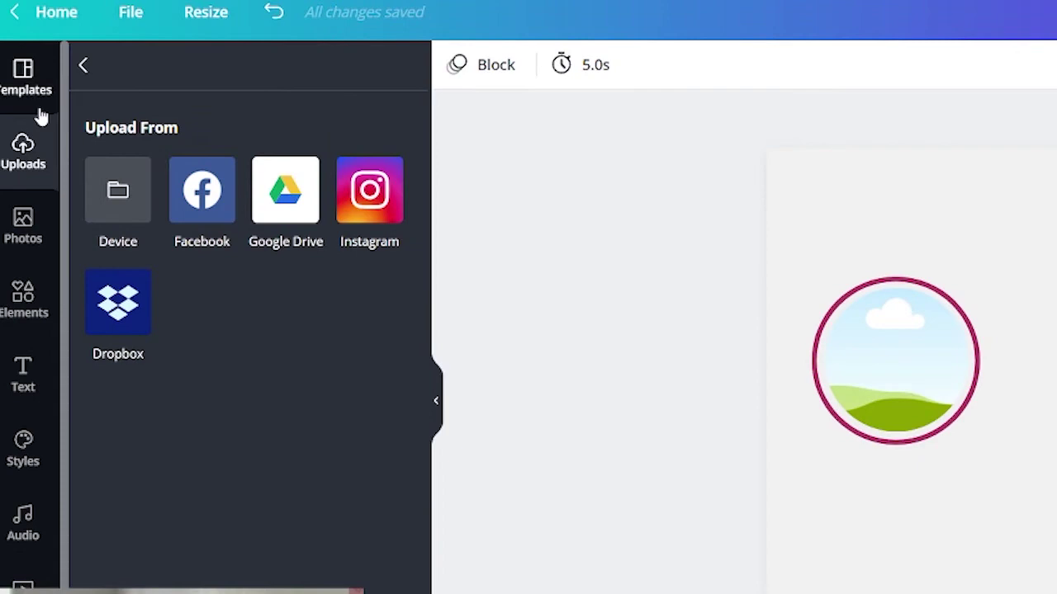
left_click(85, 67)
Step: Add the uploaded photo of the woman in a white turtleneck with one hand held out, and fit it into the circular frame
scroll(347, 471, "down", 10)
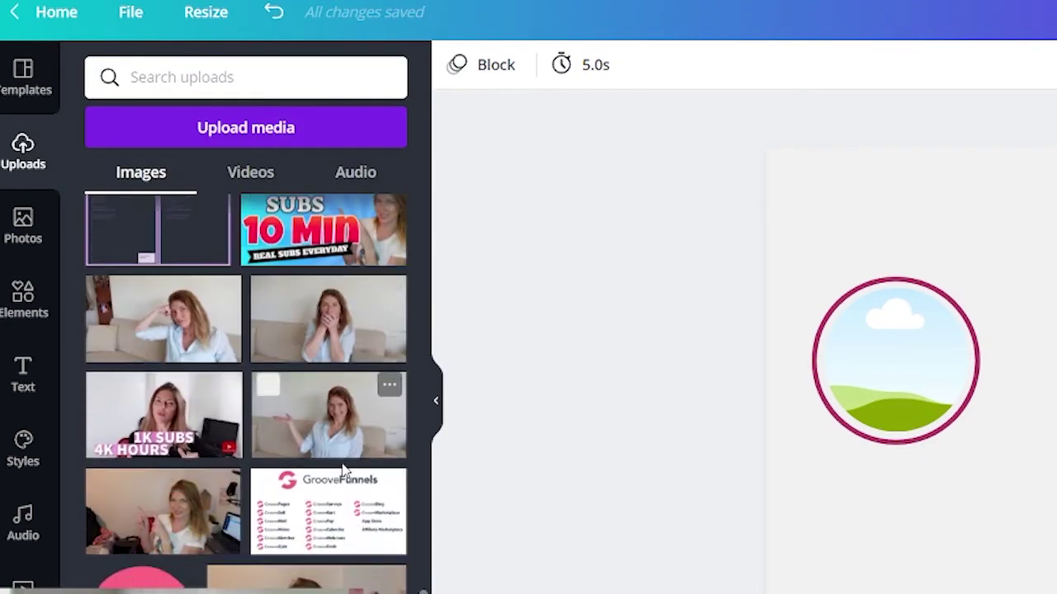
scroll(344, 472, "down", 5)
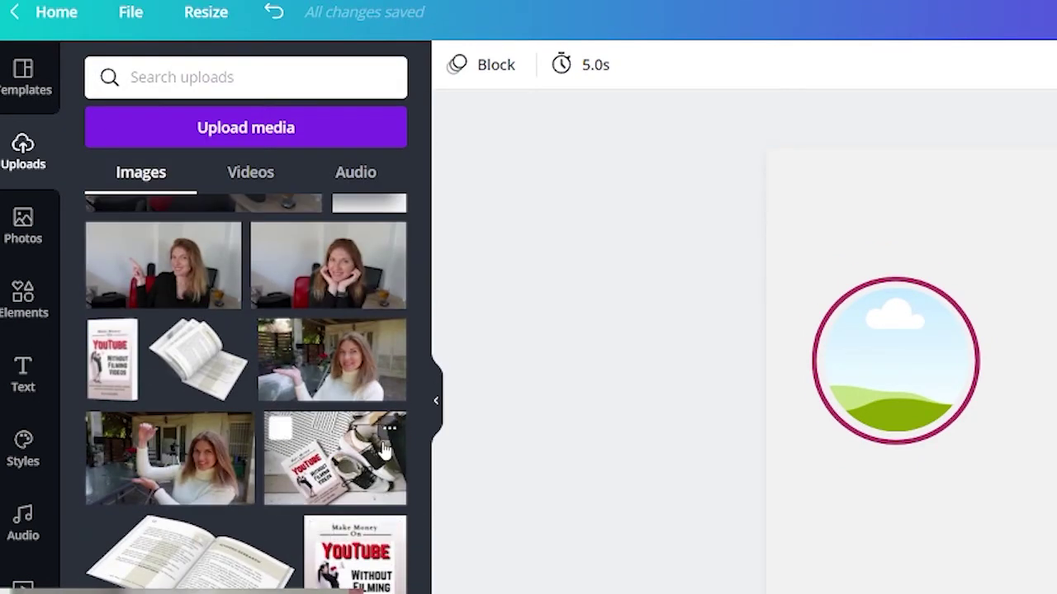
left_click_drag(330, 360, 999, 453)
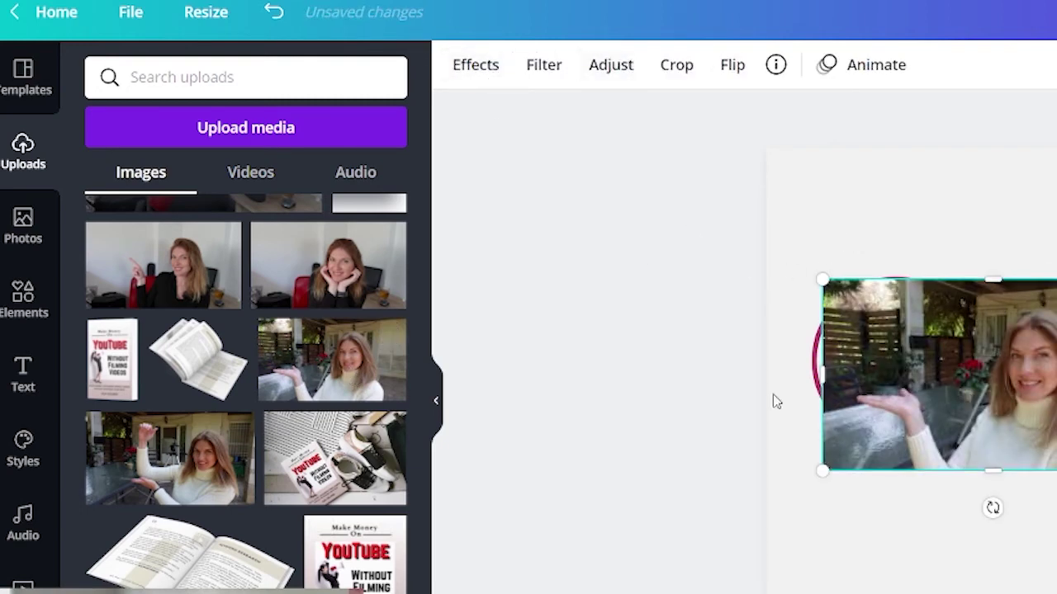
left_click_drag(1047, 382, 945, 355)
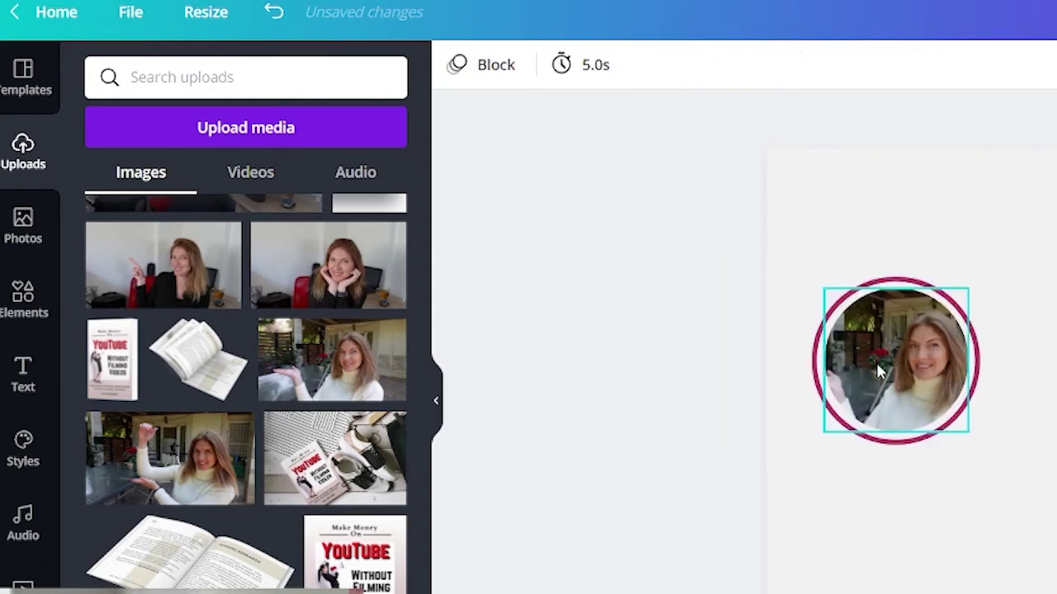
Step: Enlarge the photo slightly inside the circular frame and reposition it so the woman's face and shoulders fill the circle
double_click(929, 350)
left_click_drag(930, 351, 887, 361)
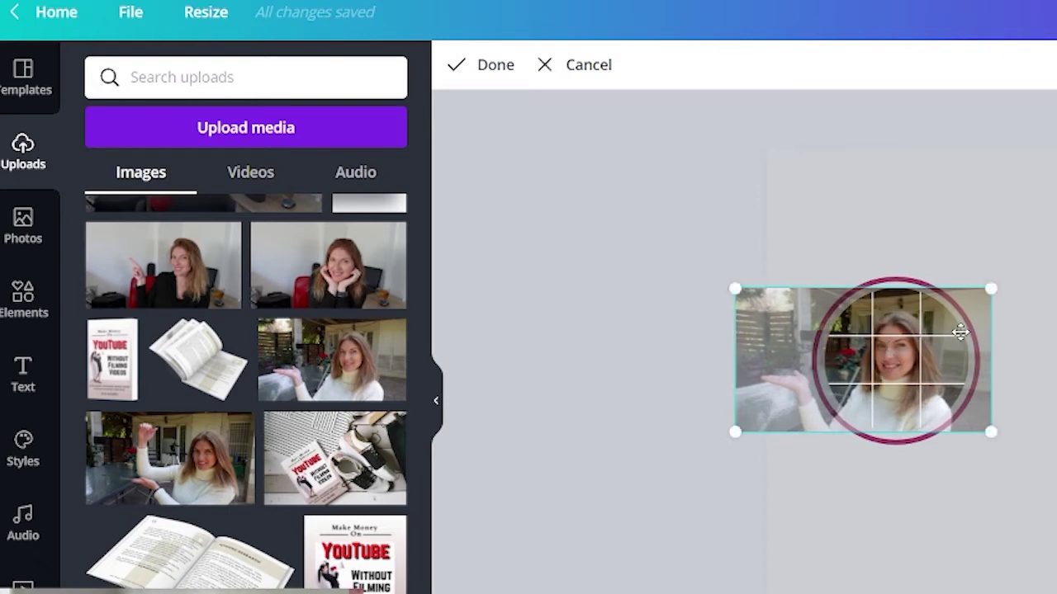
left_click_drag(993, 287, 1017, 268)
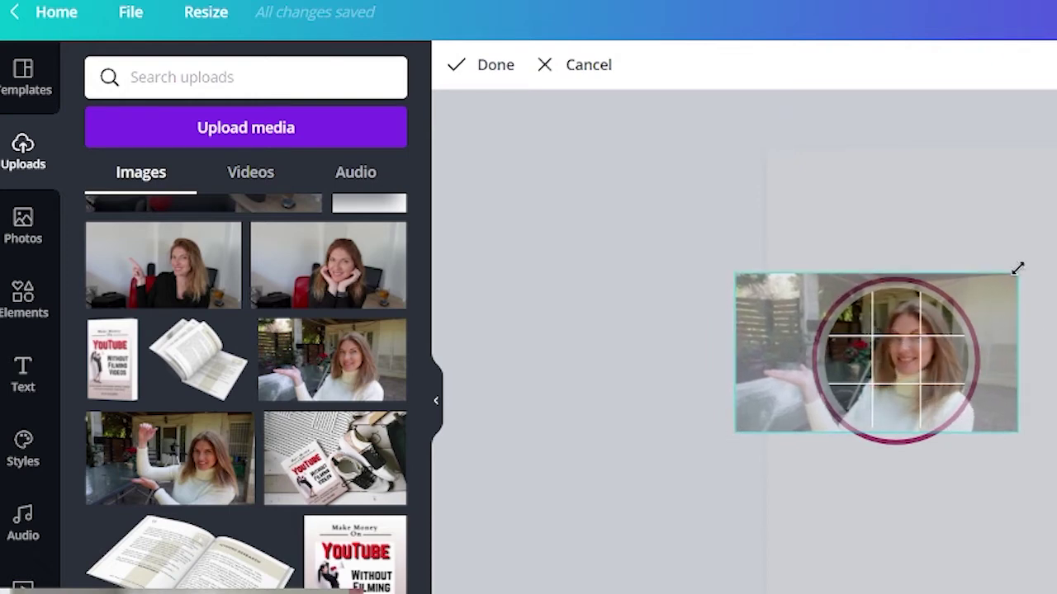
left_click_drag(904, 391, 886, 391)
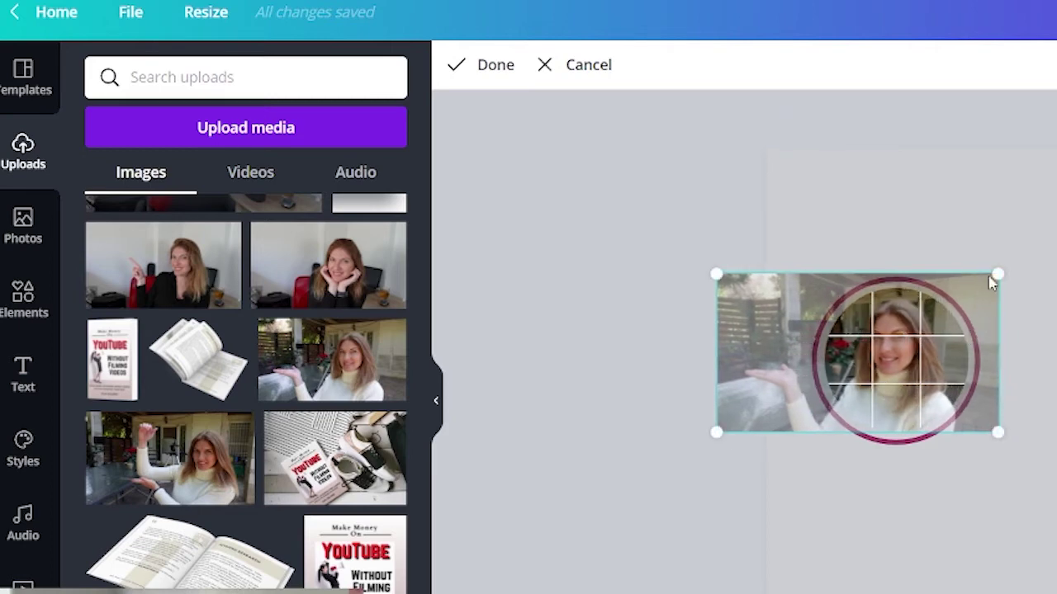
left_click_drag(999, 269, 1008, 265)
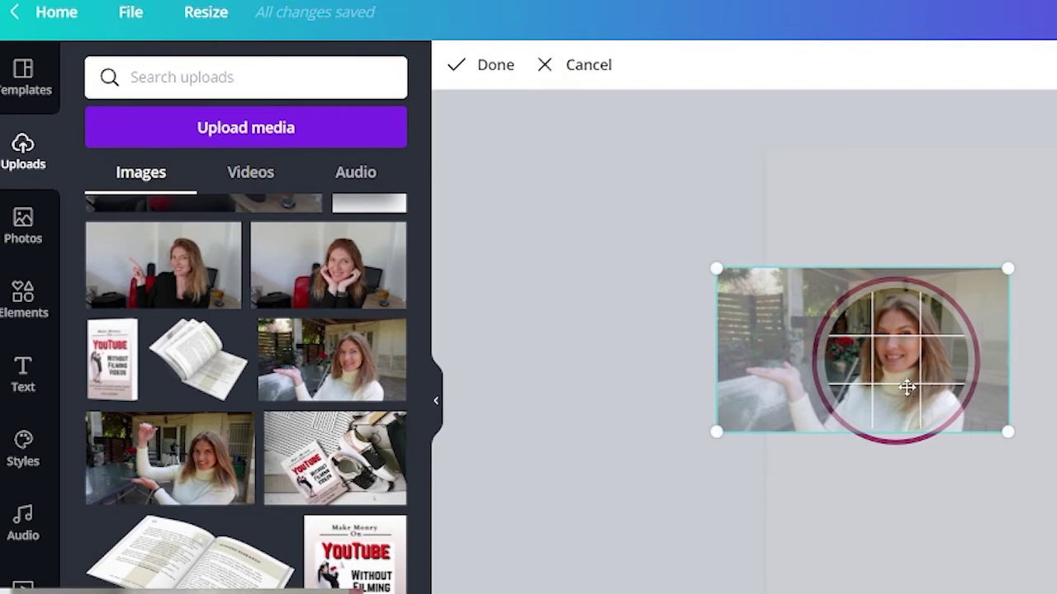
left_click_drag(906, 387, 896, 386)
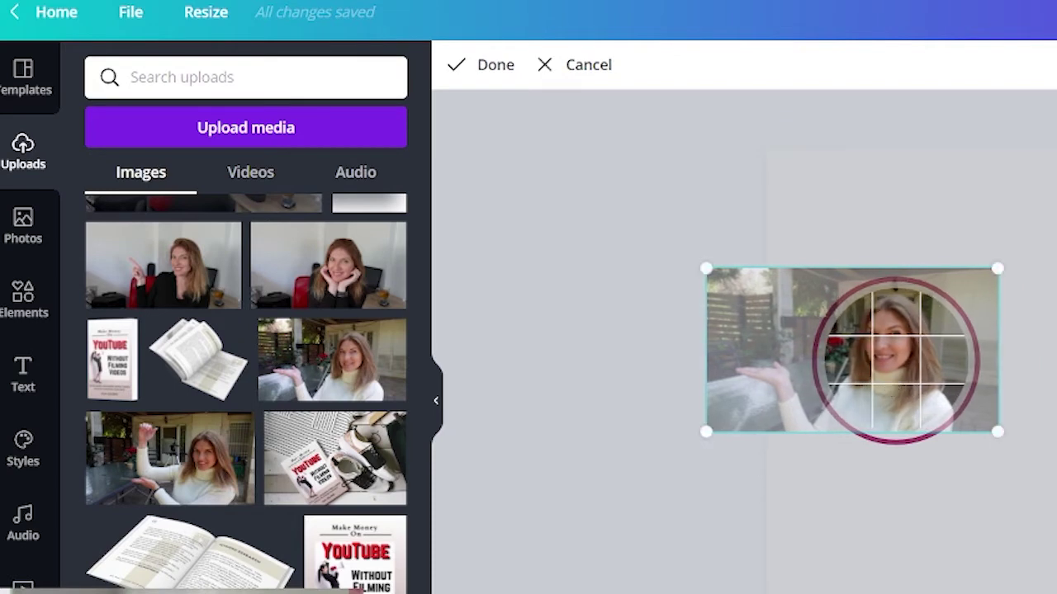
key("Return")
left_click(1020, 487)
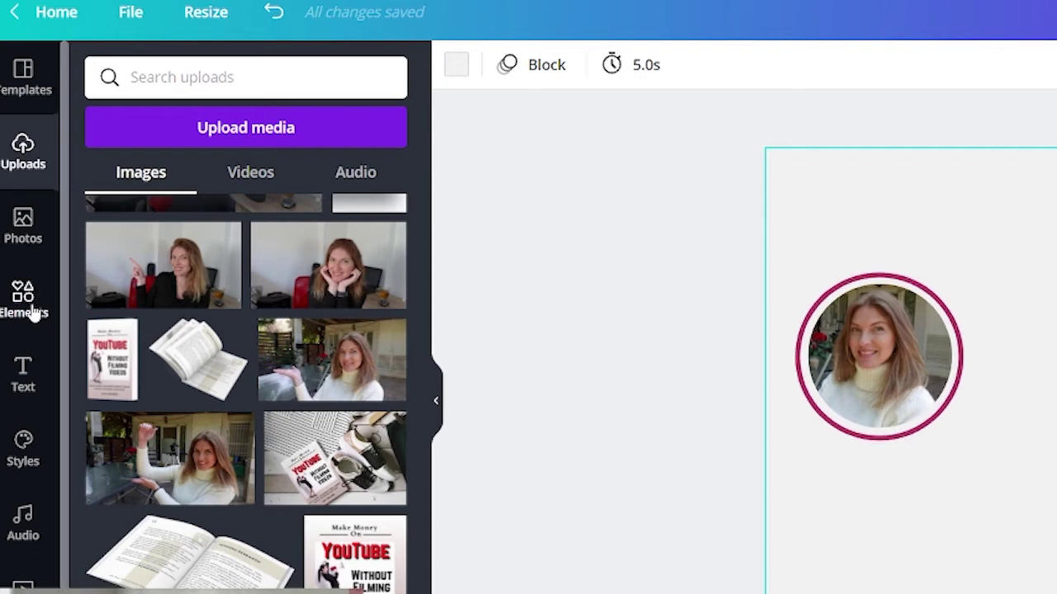
Step: Search the elements for "tag", look through the tag and label graphics, and clear the search
left_click(33, 312)
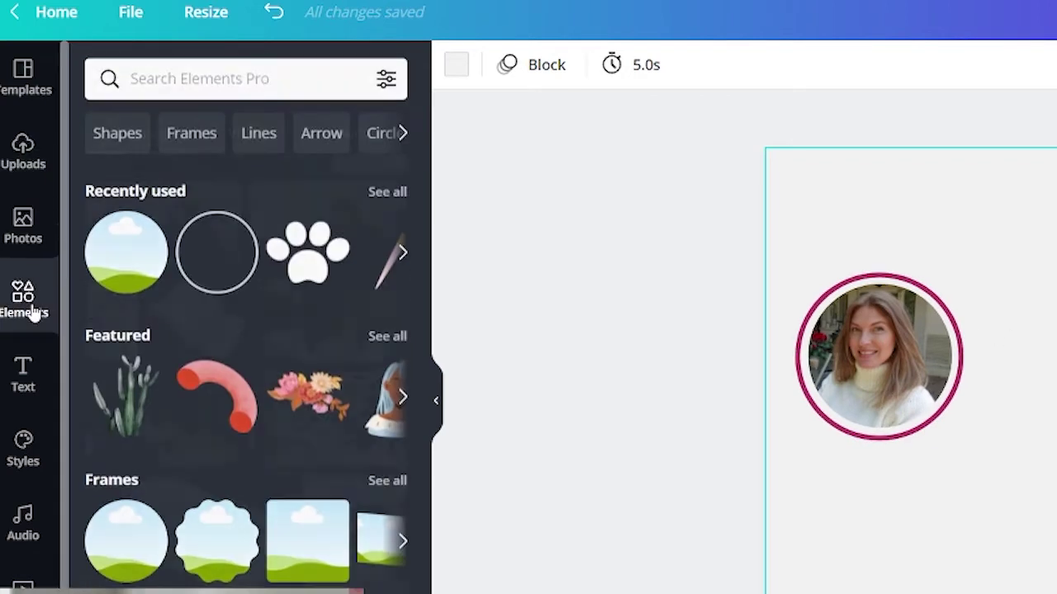
left_click(180, 80)
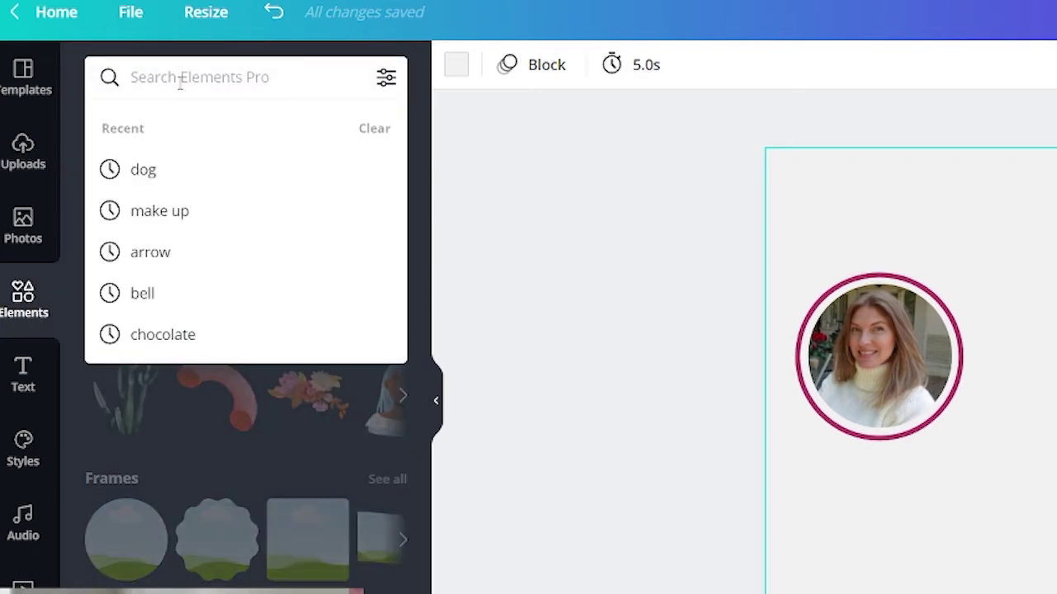
type("tag")
key("Return")
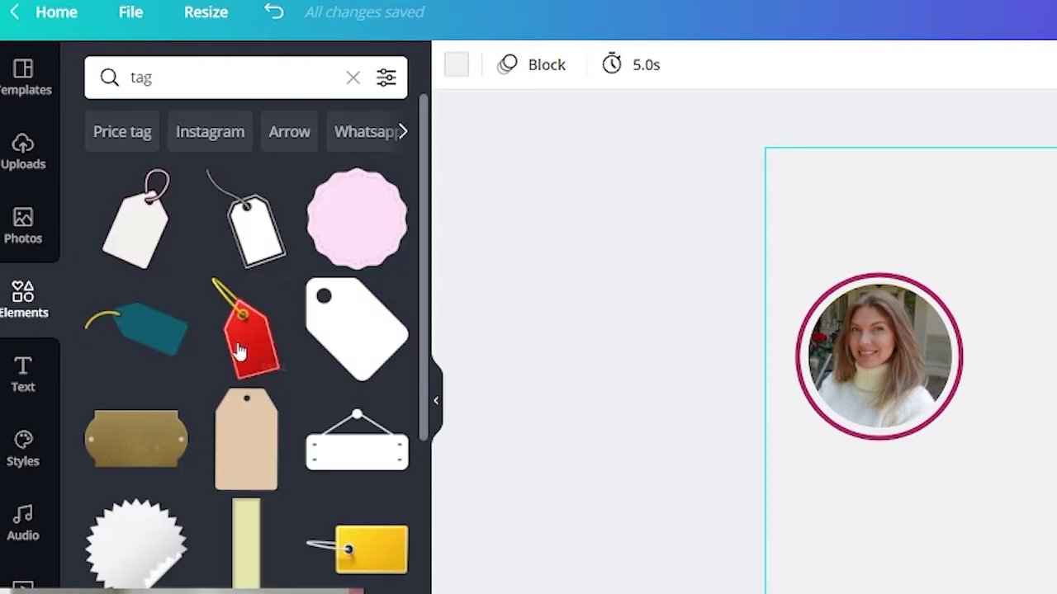
scroll(311, 446, "down", 3)
scroll(333, 463, "down", 3)
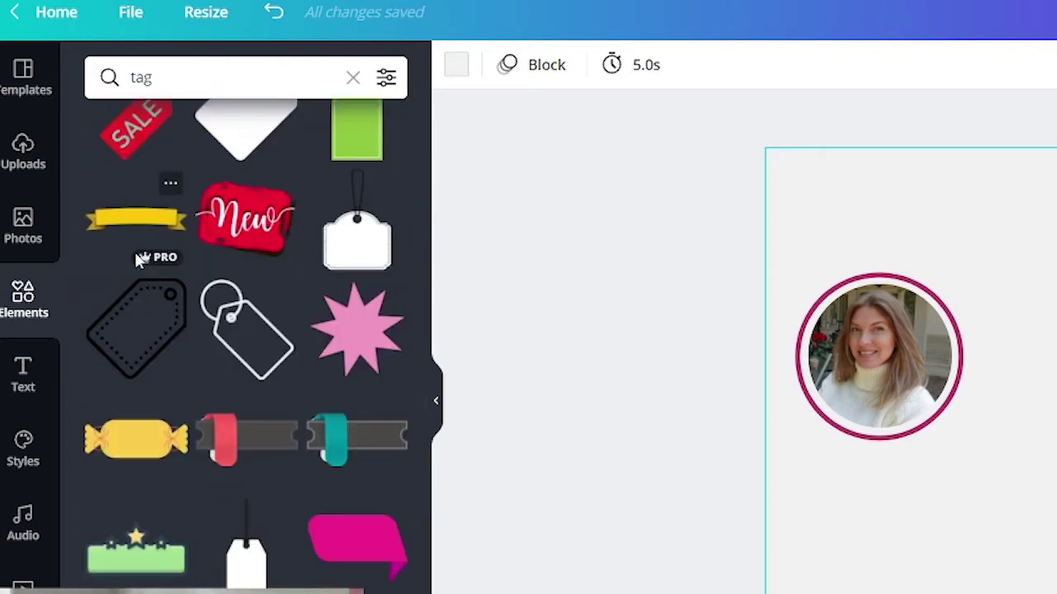
scroll(174, 262, "up", 3)
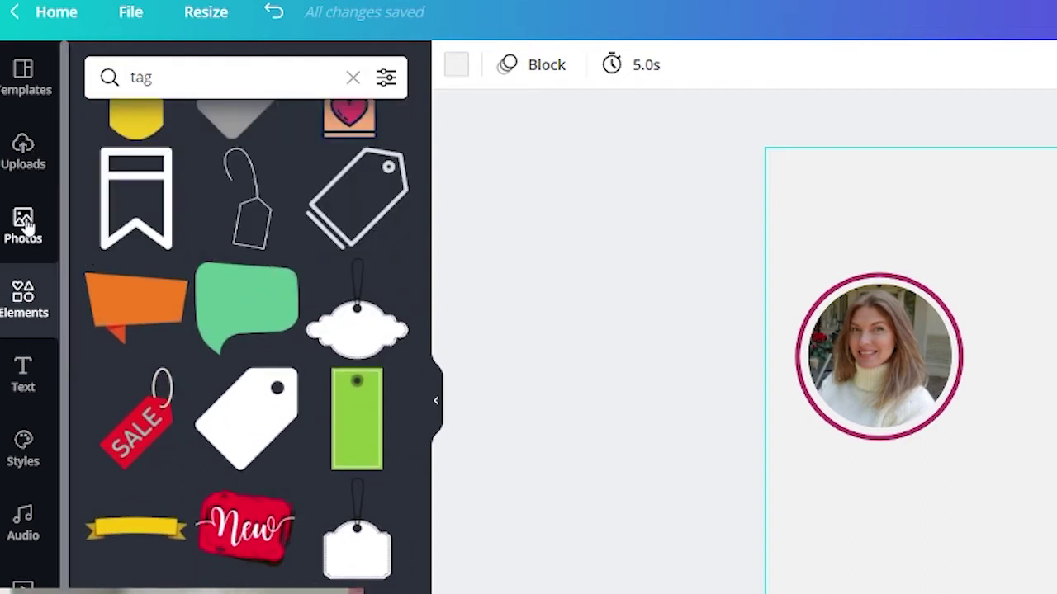
left_click(353, 79)
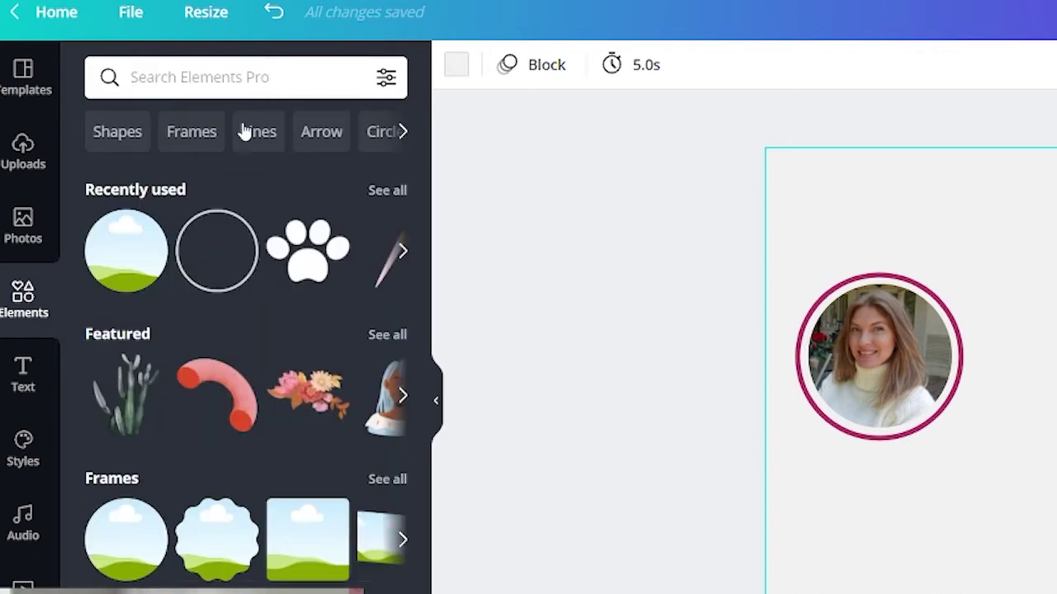
Step: Browse the Shapes collection and add the plain wide ribbon banner with a notched lower edge to the page
left_click(118, 135)
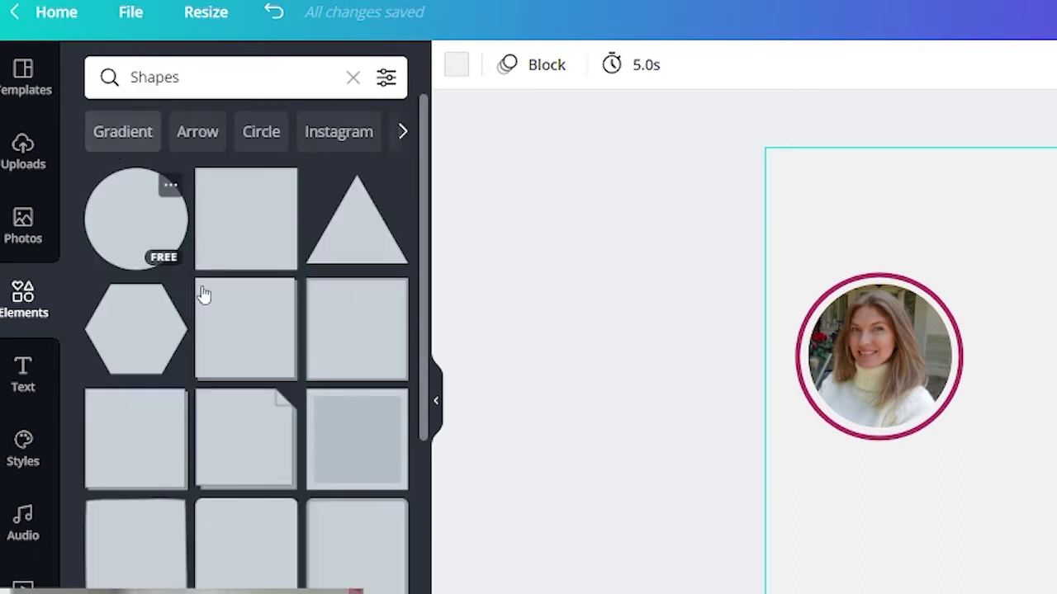
scroll(360, 434, "down", 2)
scroll(360, 434, "down", 3)
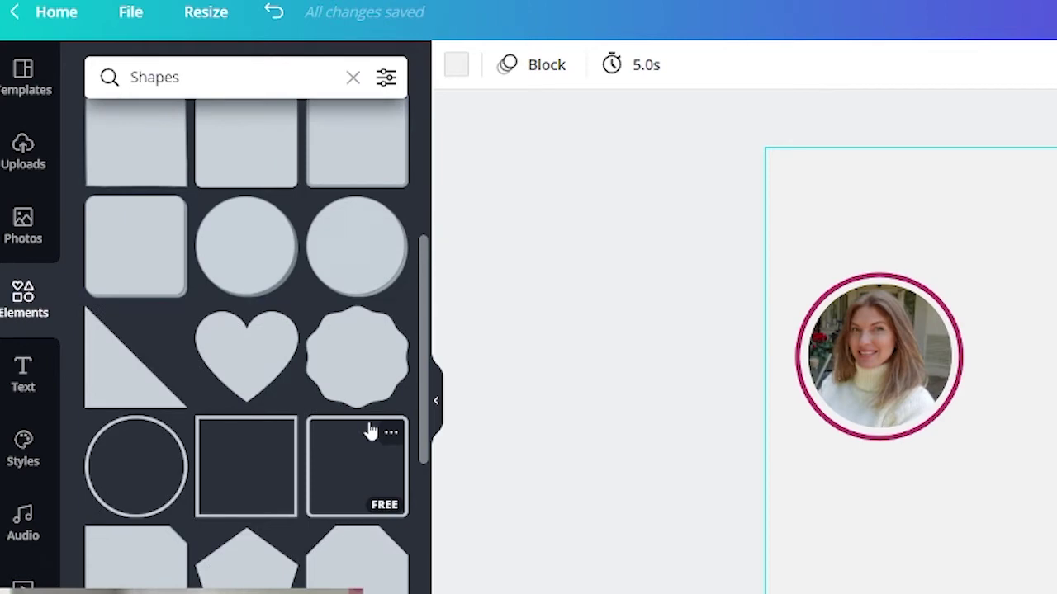
scroll(369, 432, "down", 5)
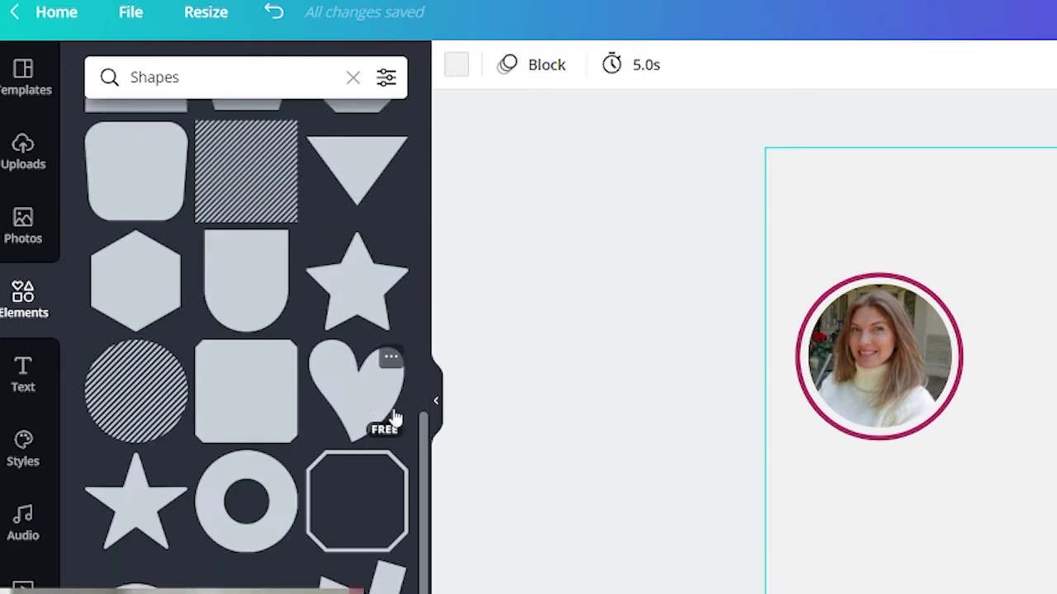
scroll(396, 419, "down", 8)
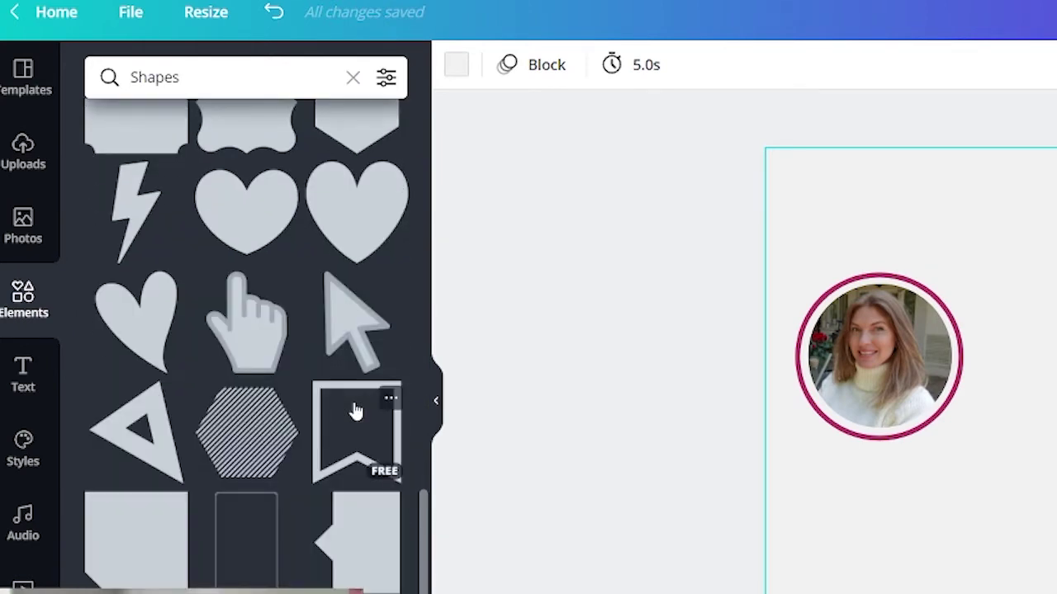
scroll(355, 411, "down", 1)
scroll(355, 413, "down", 5)
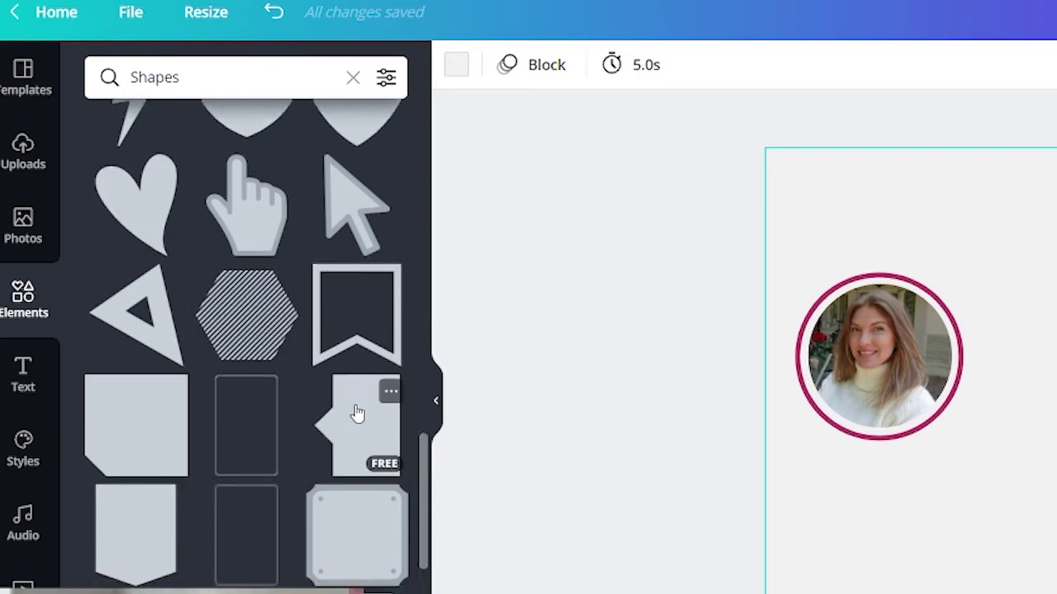
scroll(357, 413, "down", 1)
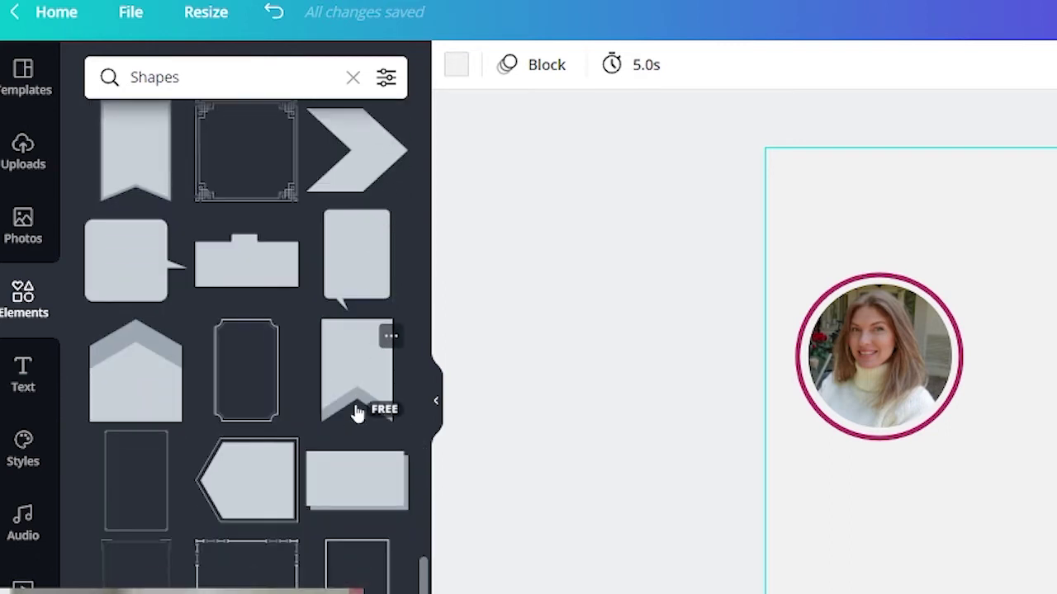
scroll(358, 413, "up", 2)
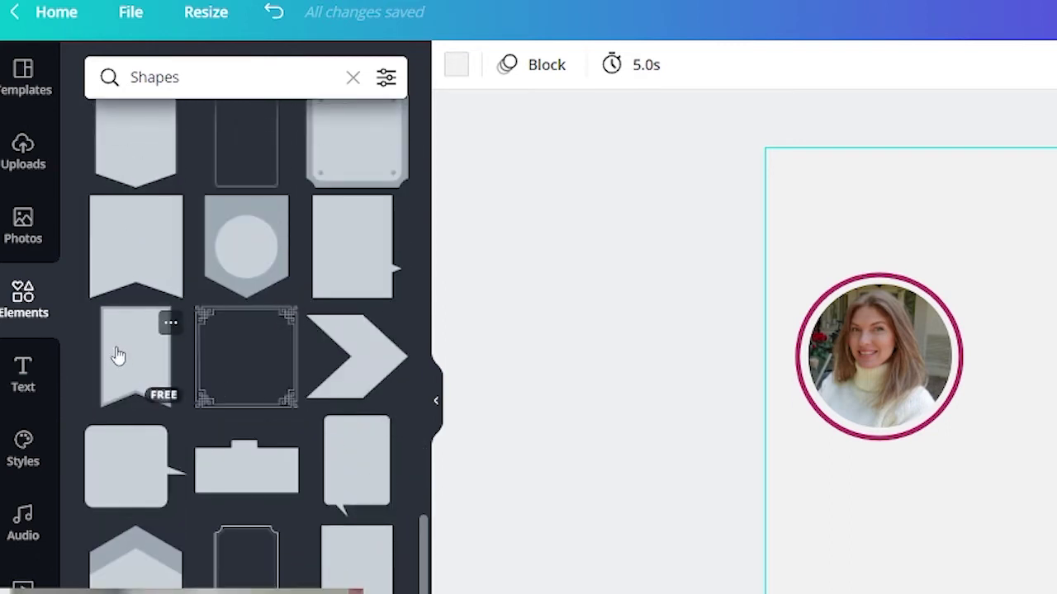
left_click(134, 248)
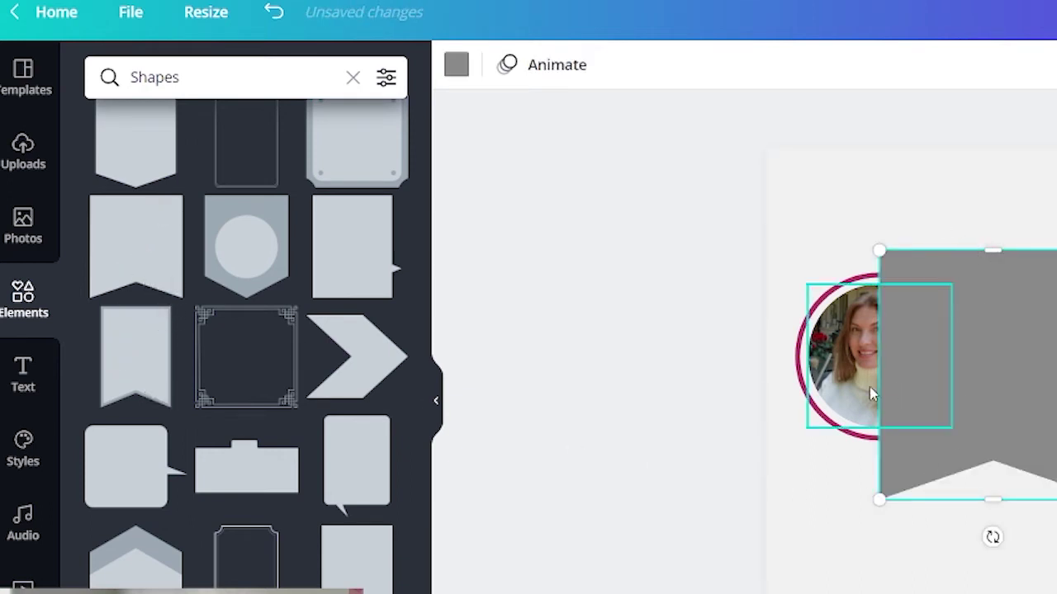
Step: Stretch the banner into a long strip, rotate it horizontal with the notch facing right, and overlap its plain end with the photo
left_click_drag(1055, 498, 970, 560)
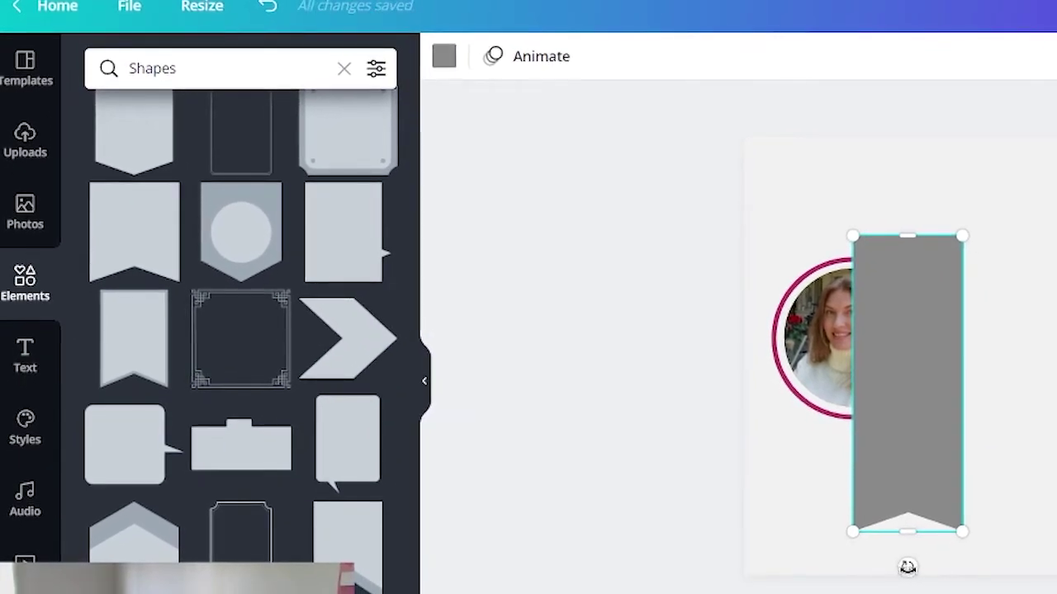
left_click_drag(907, 567, 1056, 417)
left_click_drag(1056, 357, 1009, 382)
left_click_drag(805, 394, 900, 362)
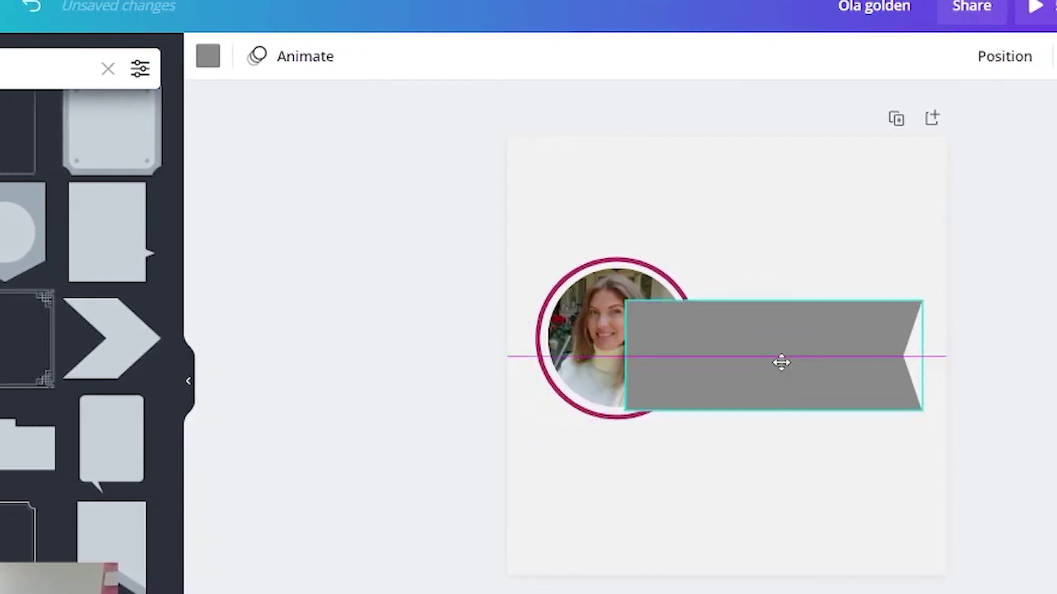
left_click_drag(782, 362, 781, 361)
Step: Slim the banner into a narrow ribbon and center it vertically on the page, with its plain end over the portrait
left_click_drag(916, 303, 900, 379)
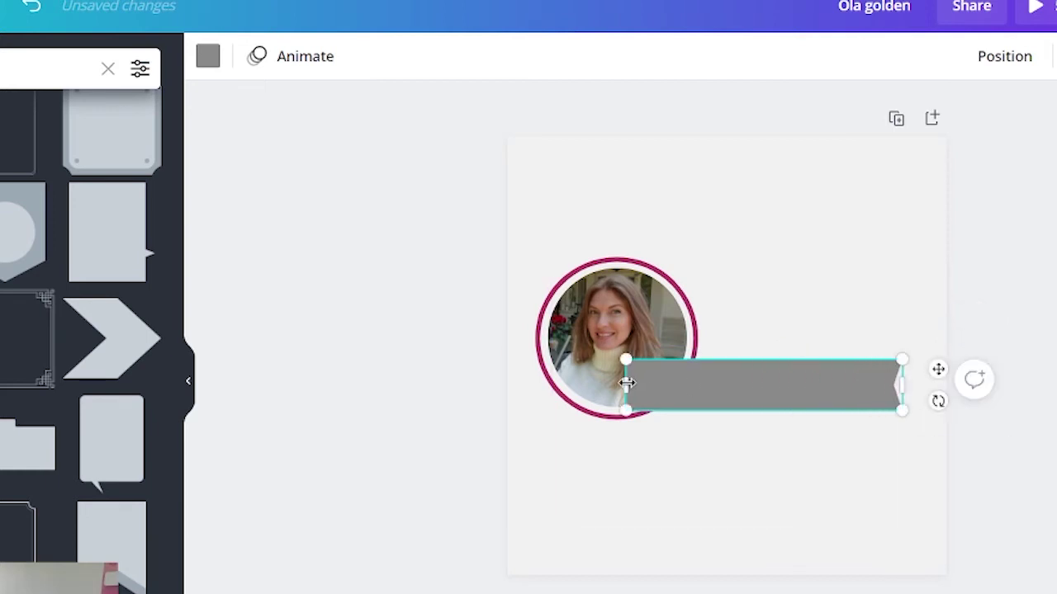
left_click_drag(625, 384, 669, 380)
left_click_drag(655, 342, 584, 324)
left_click_drag(742, 370, 762, 349)
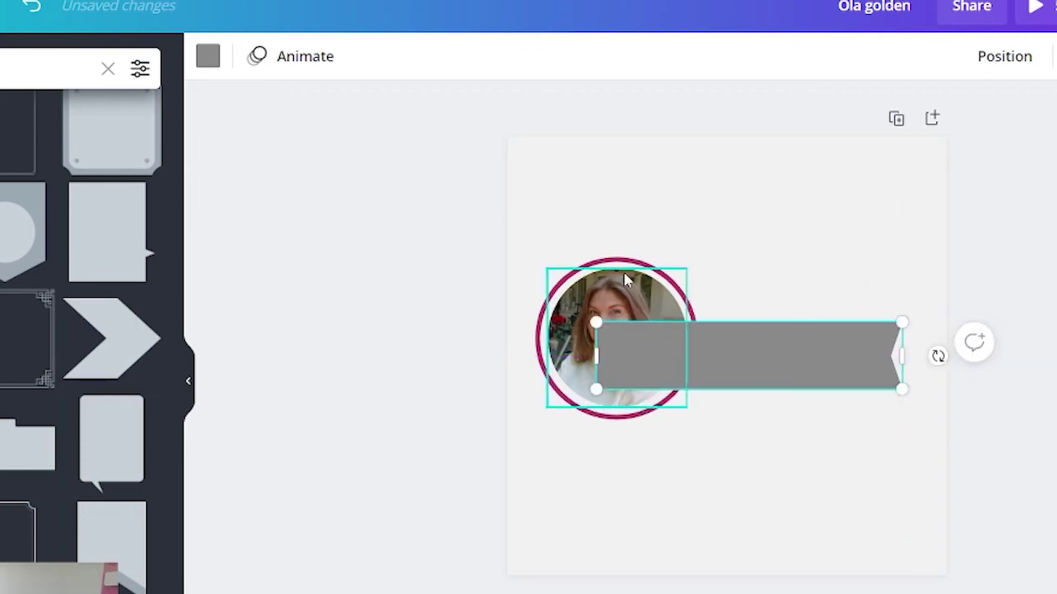
Step: Send the ribbon backward until it sits behind both the portrait photo and the magenta ring
left_click(1021, 57)
left_click(931, 117)
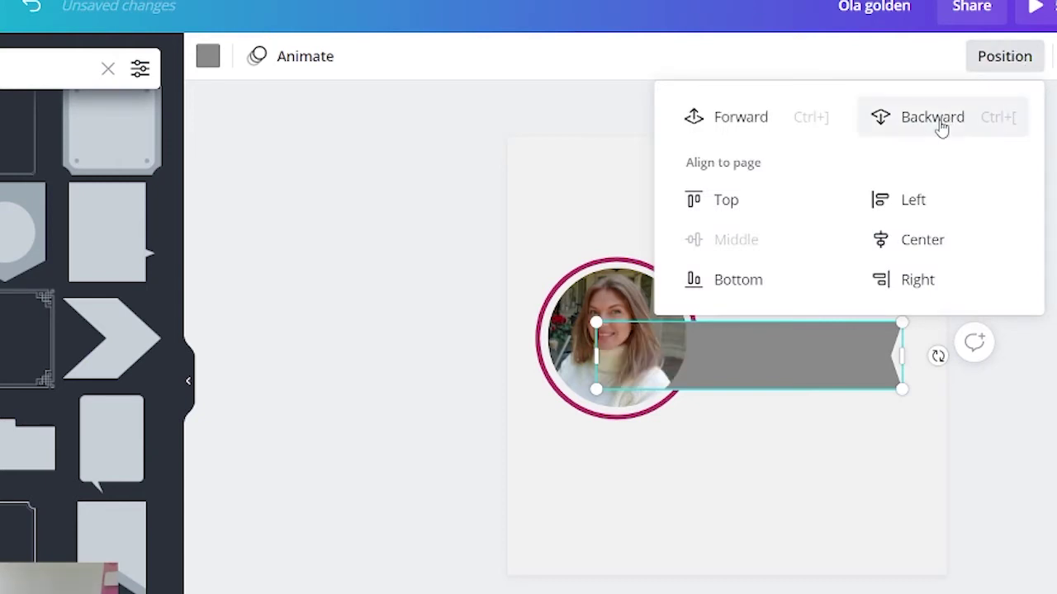
left_click(933, 117)
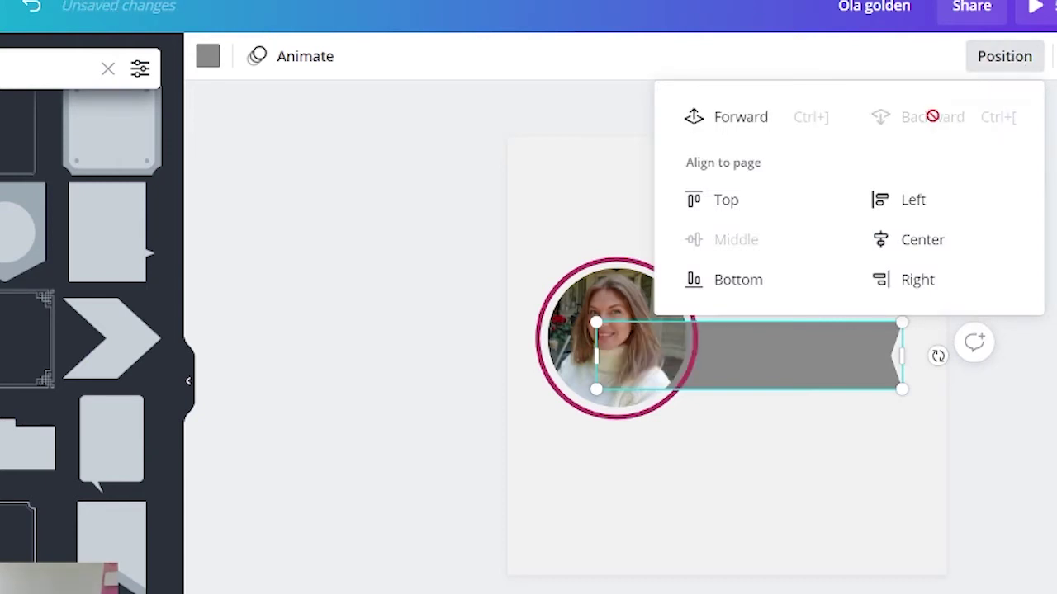
key("Escape")
left_click(1051, 368)
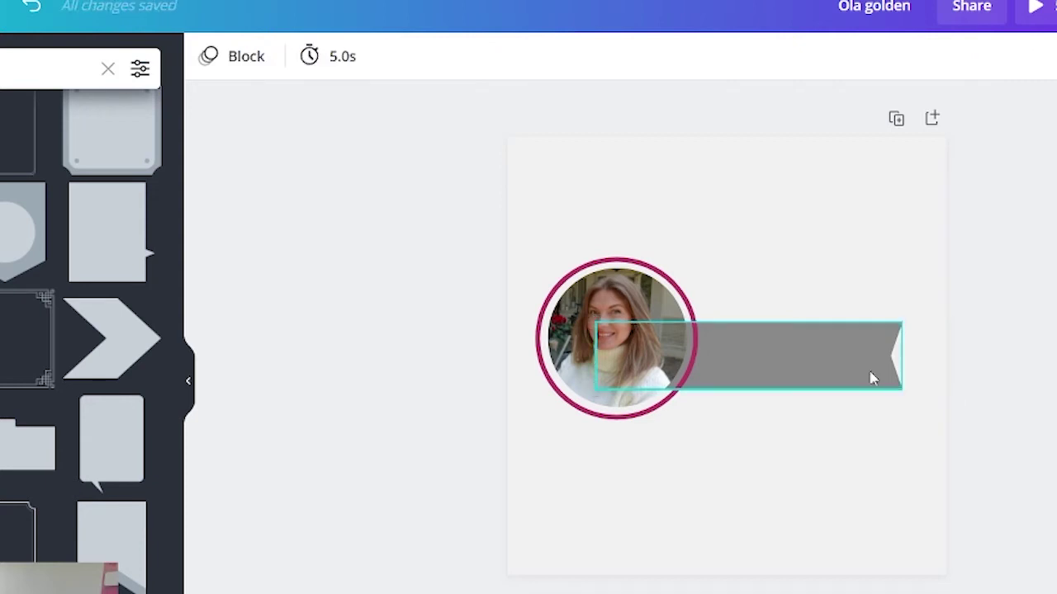
Step: Shift the ribbon slightly to the right and recolor it dark magenta from the saved brand colors
left_click(779, 362)
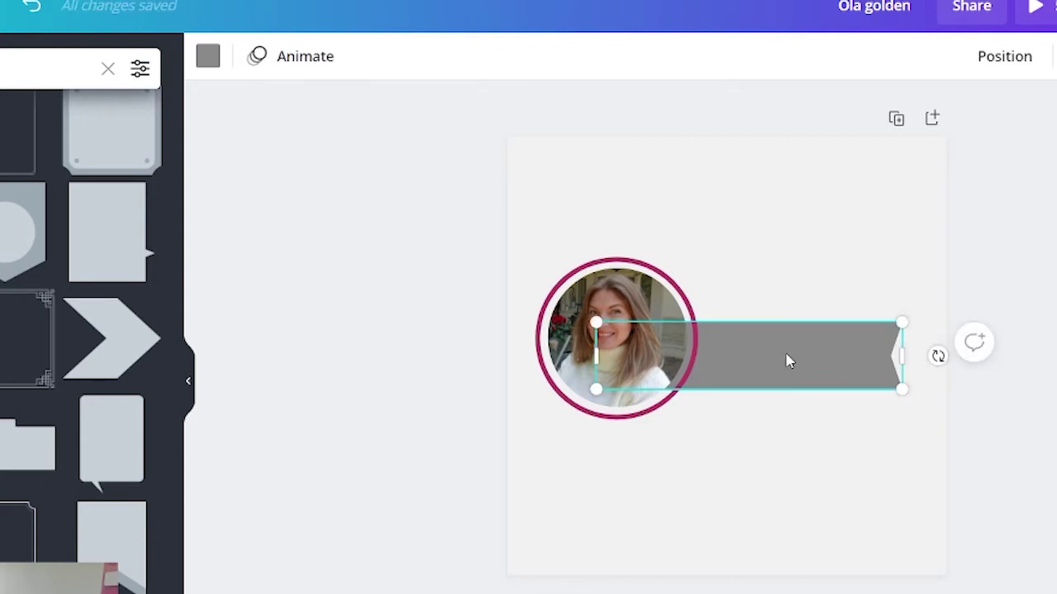
left_click_drag(788, 358, 809, 358)
left_click(207, 56)
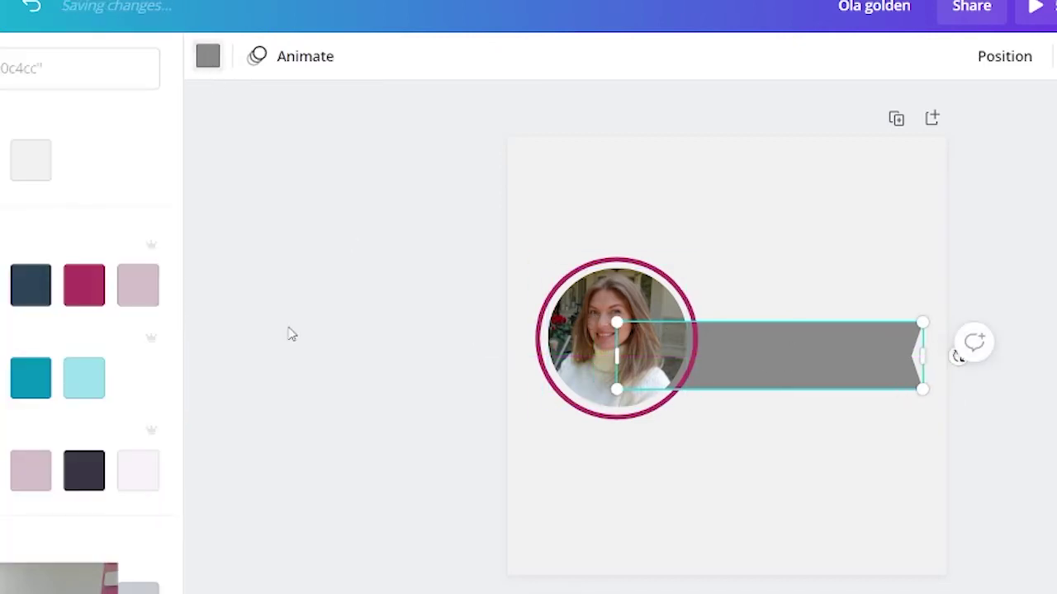
left_click(85, 286)
key("Escape")
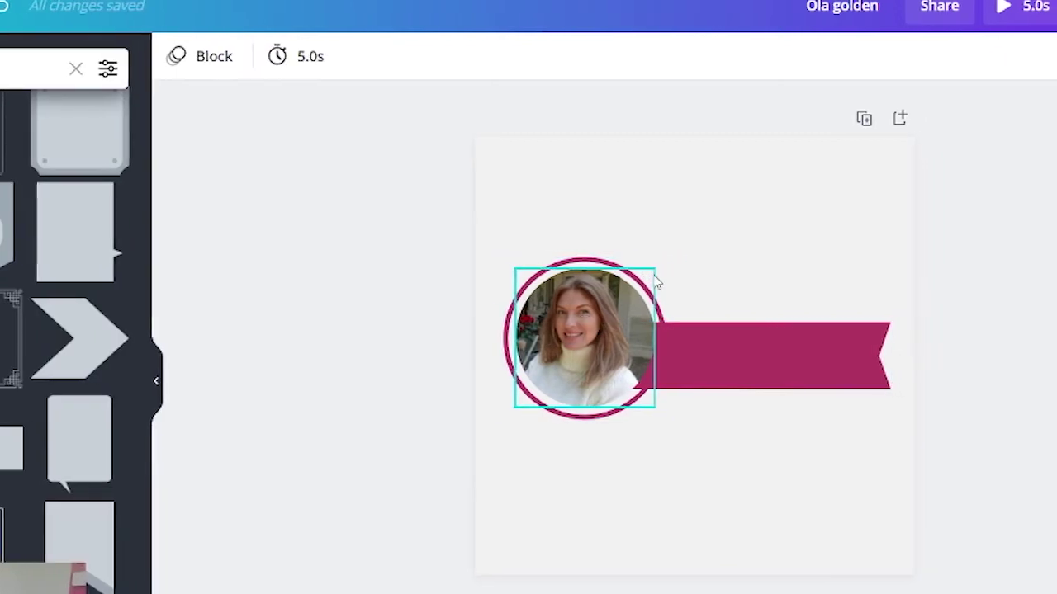
Step: Duplicate the magenta ring in white, shrink the copy slightly, and center it between the photo and the magenta ring
left_click(675, 283)
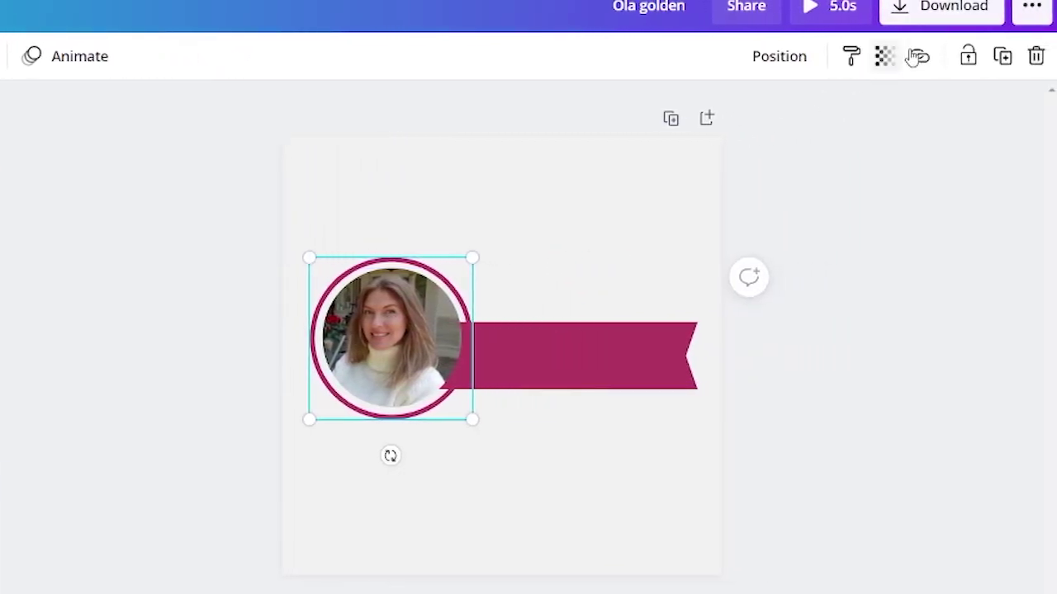
left_click(1002, 56)
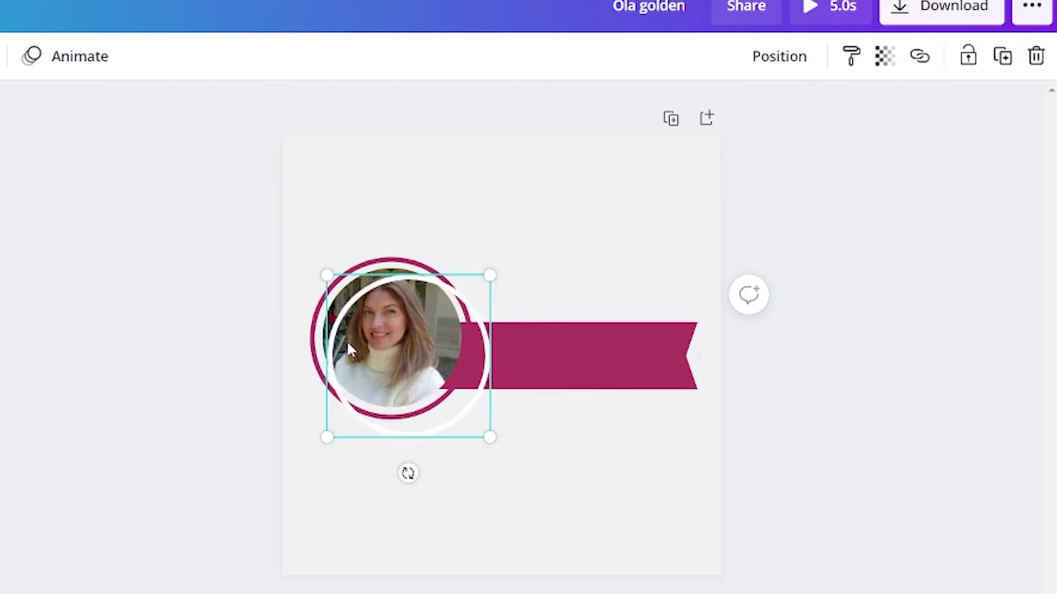
left_click_drag(467, 306, 442, 283)
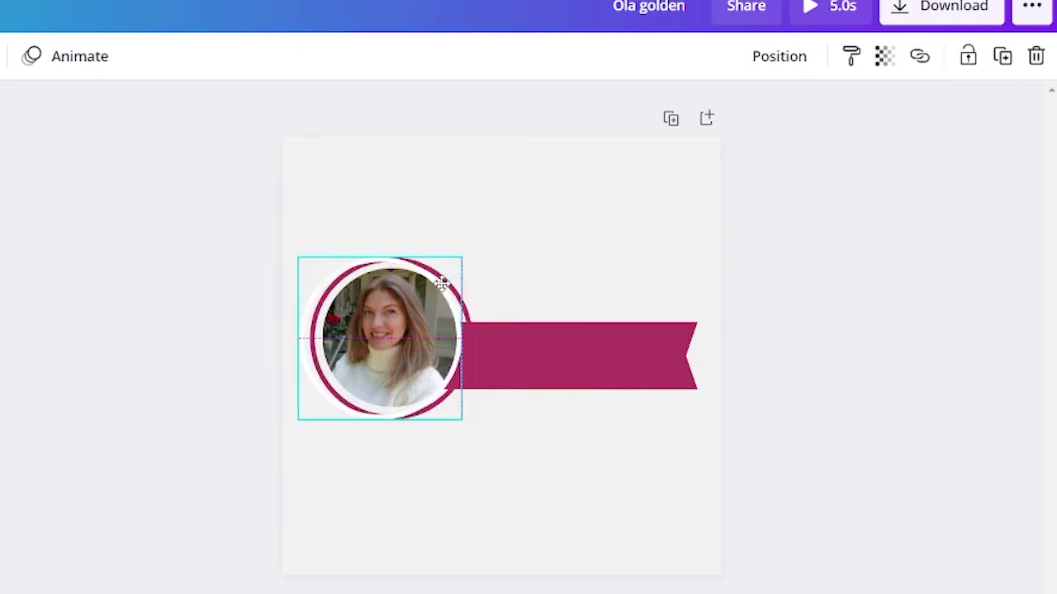
left_click_drag(299, 256, 312, 257)
left_click_drag(385, 324, 390, 322)
left_click(570, 349)
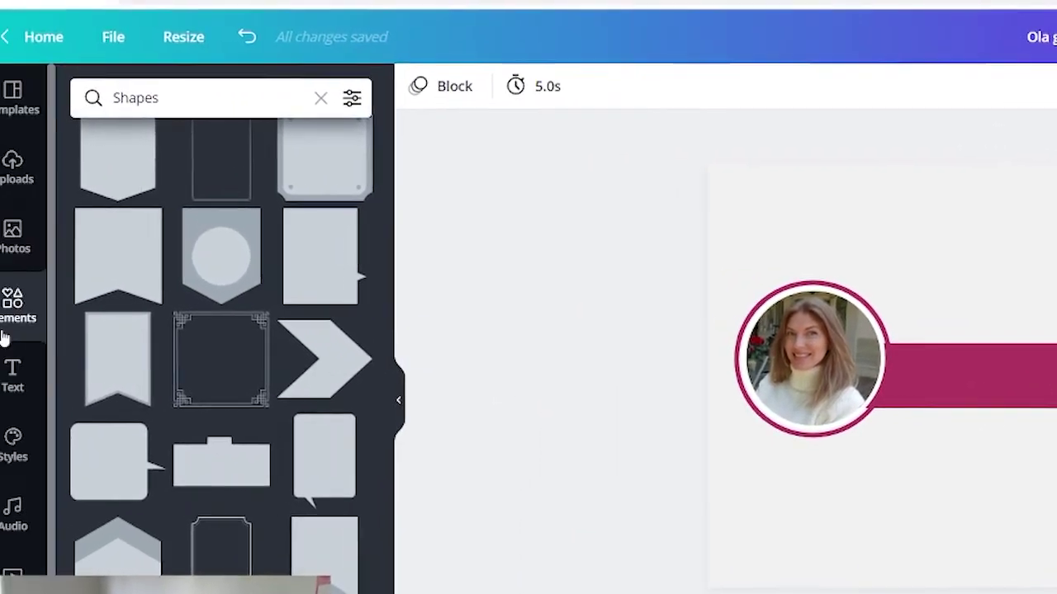
Step: Add a heading containing the owner's full name and place it on the magenta ribbon beside the portrait
left_click(10, 373)
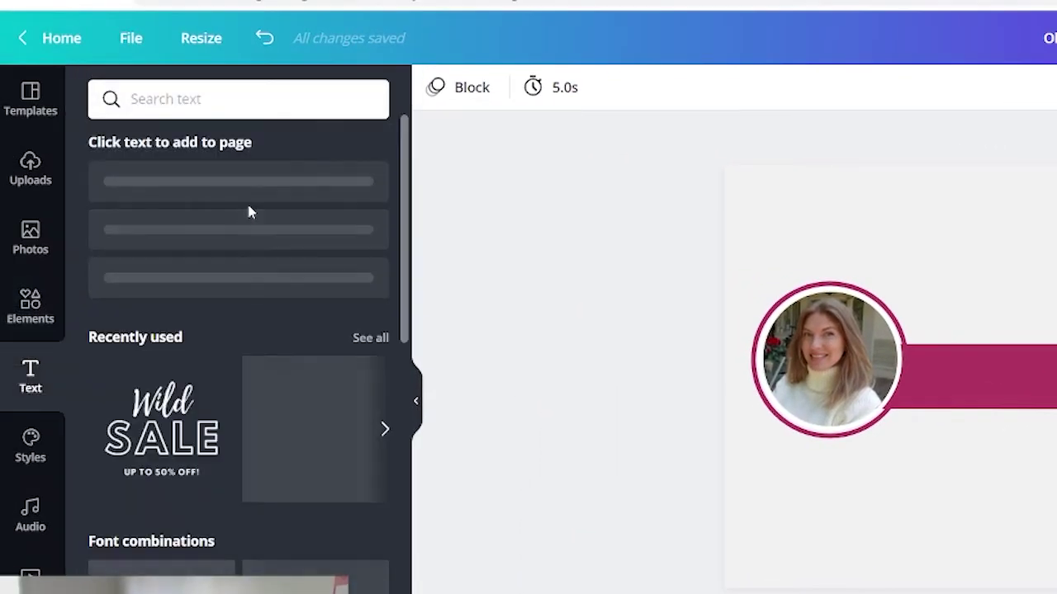
left_click(246, 190)
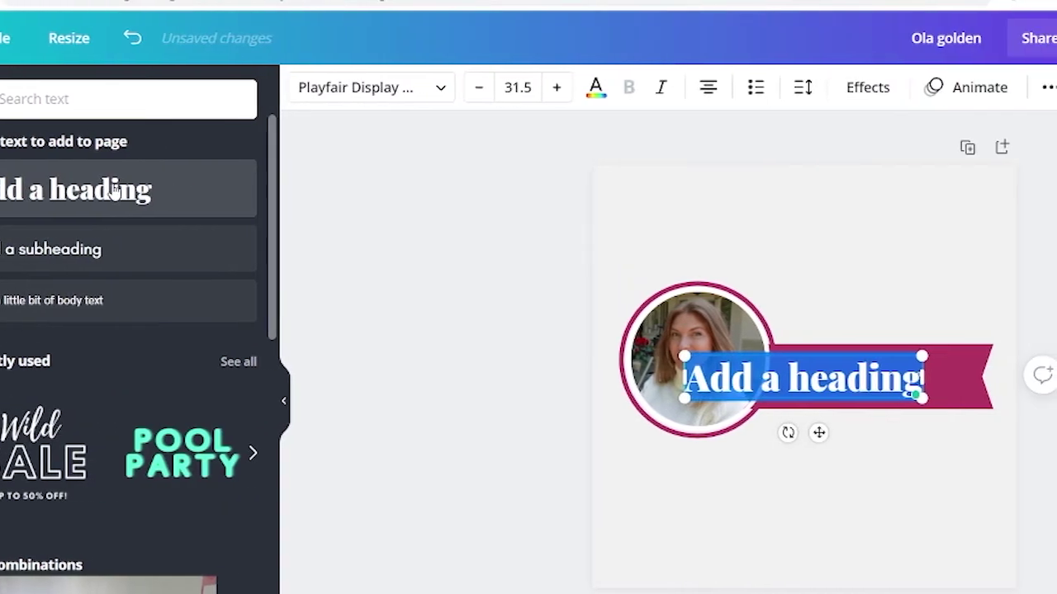
type("Ola Golden")
left_click(1056, 391)
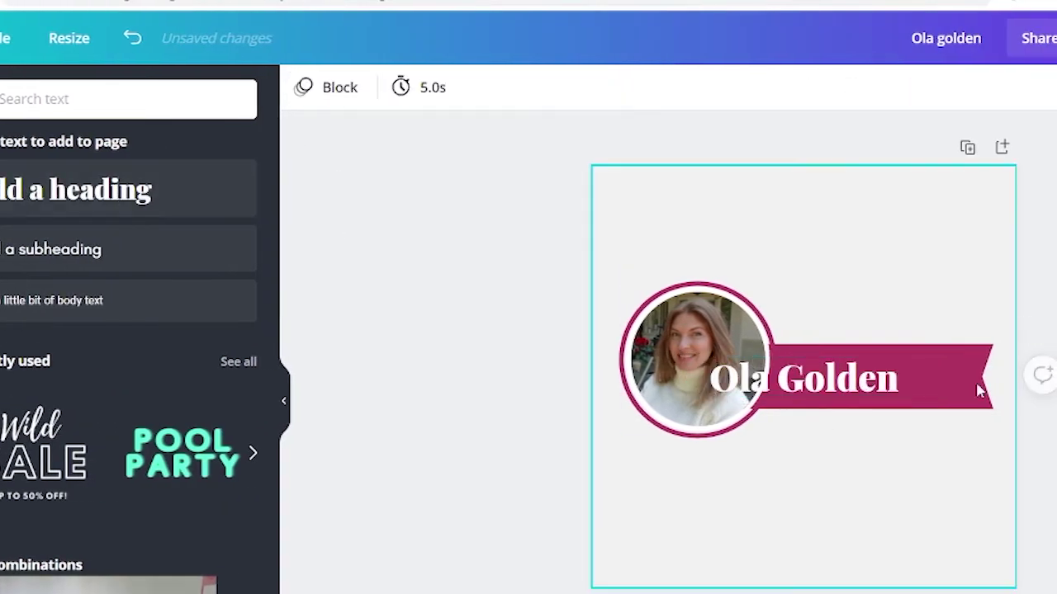
left_click_drag(772, 385, 847, 385)
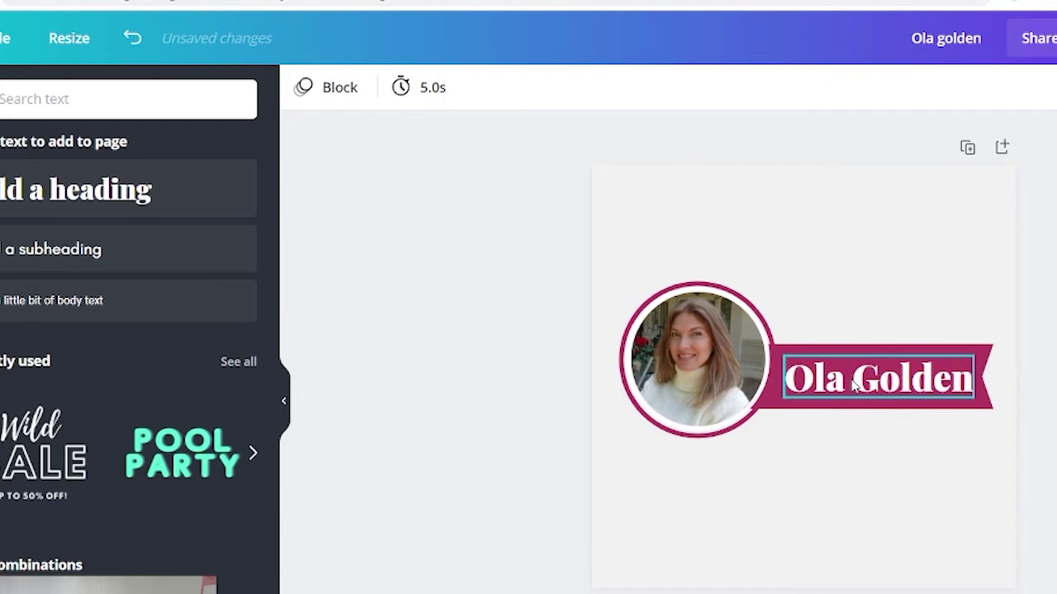
Step: Show only the Handwriting fonts for the name heading
left_click(906, 397)
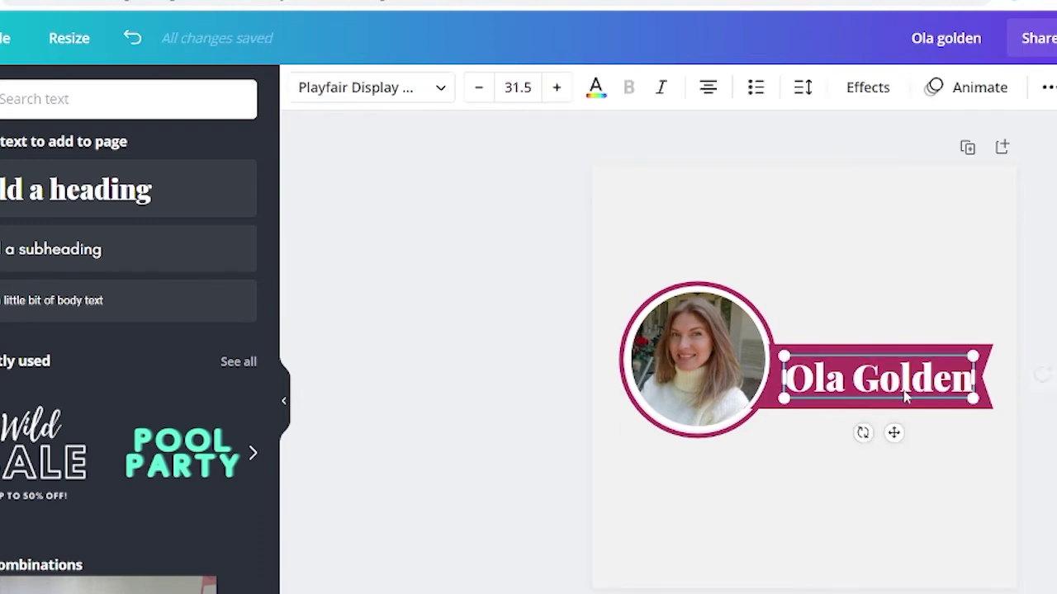
left_click(442, 93)
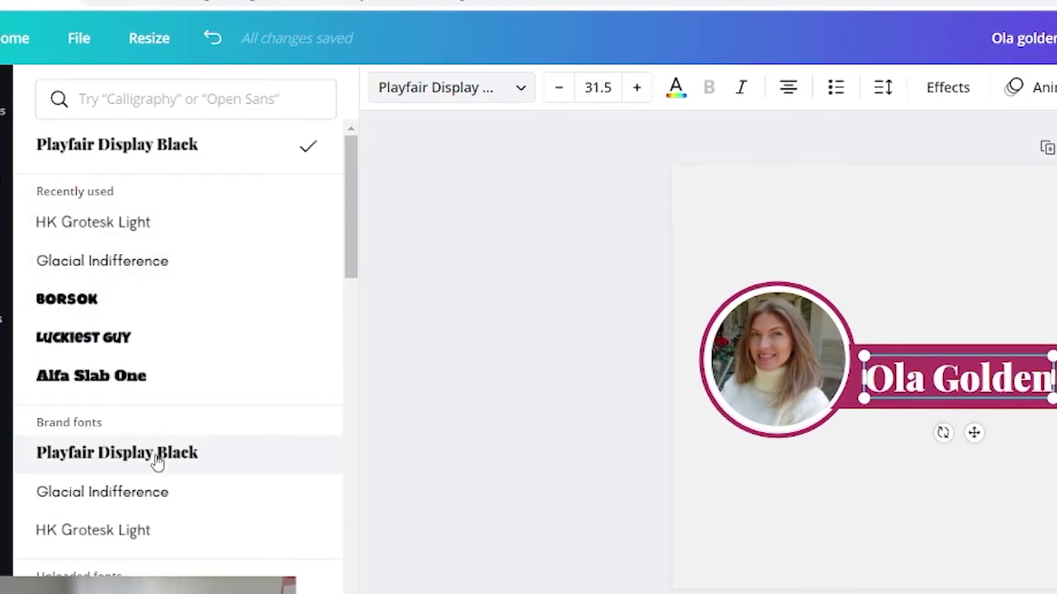
left_click(91, 306)
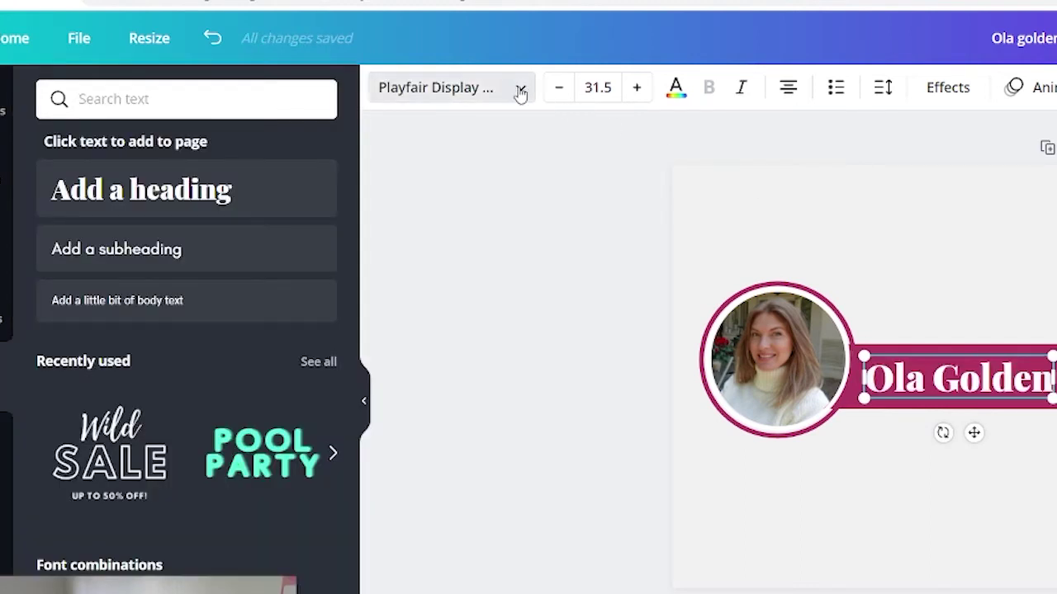
left_click(518, 87)
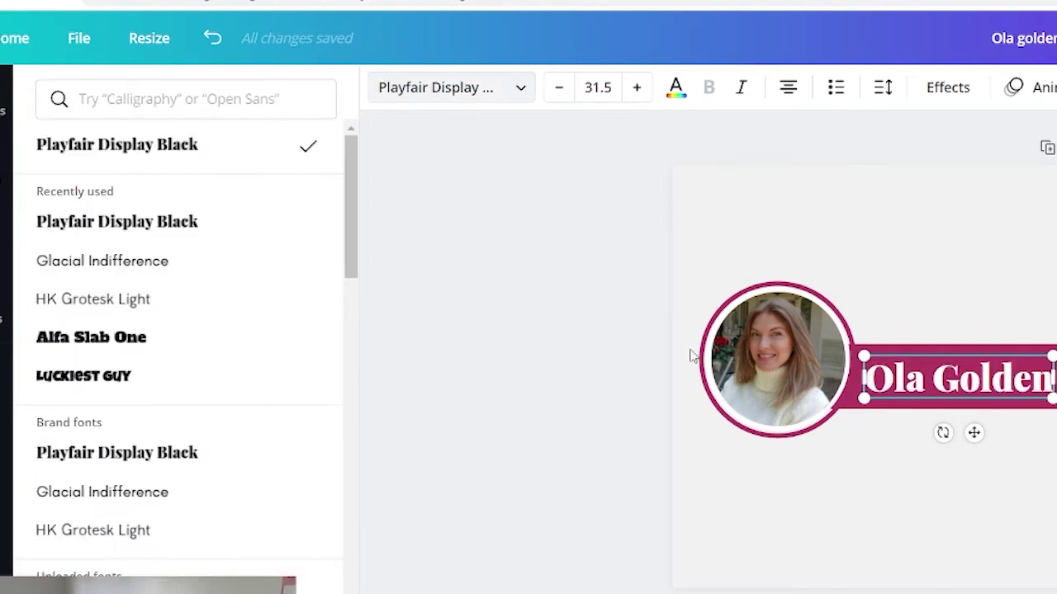
left_click(134, 99)
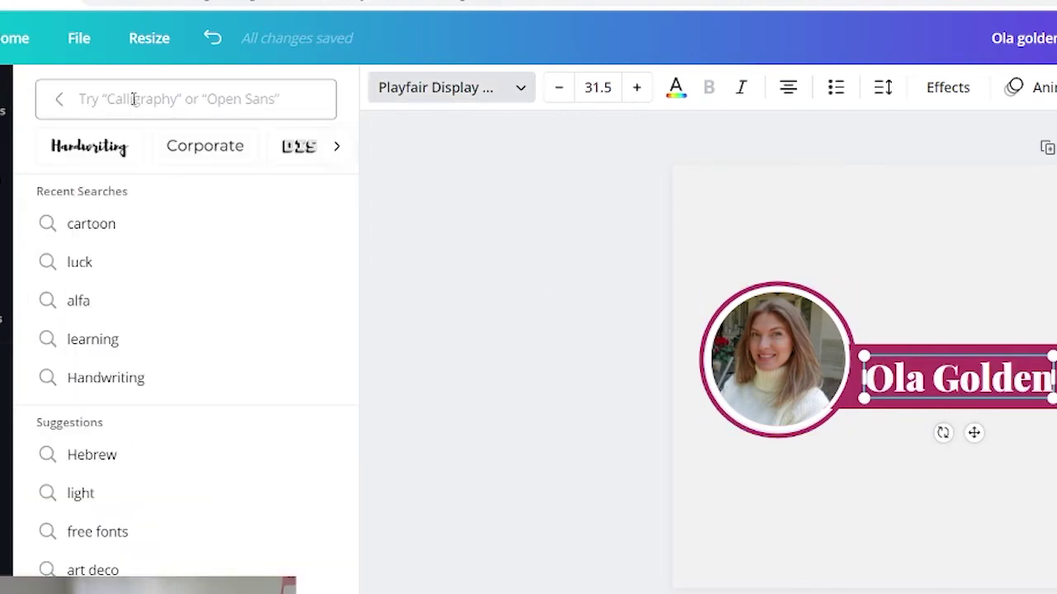
left_click(88, 147)
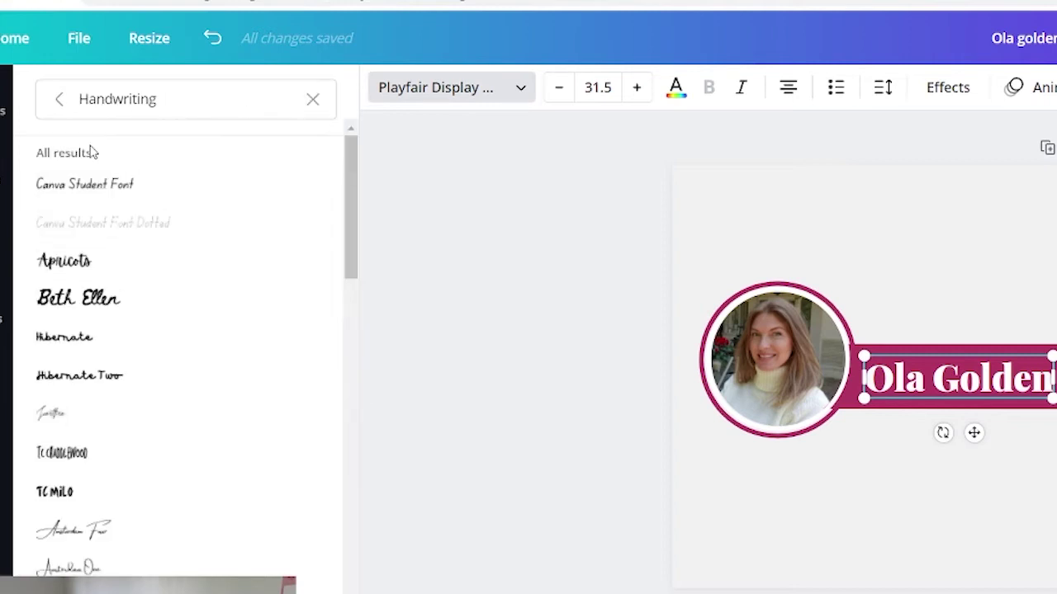
Step: Try the Beth Ellen and Mistrully fonts on the name heading and reduce its size to 22.6
left_click(64, 262)
left_click(73, 299)
scroll(85, 330, "down", 2)
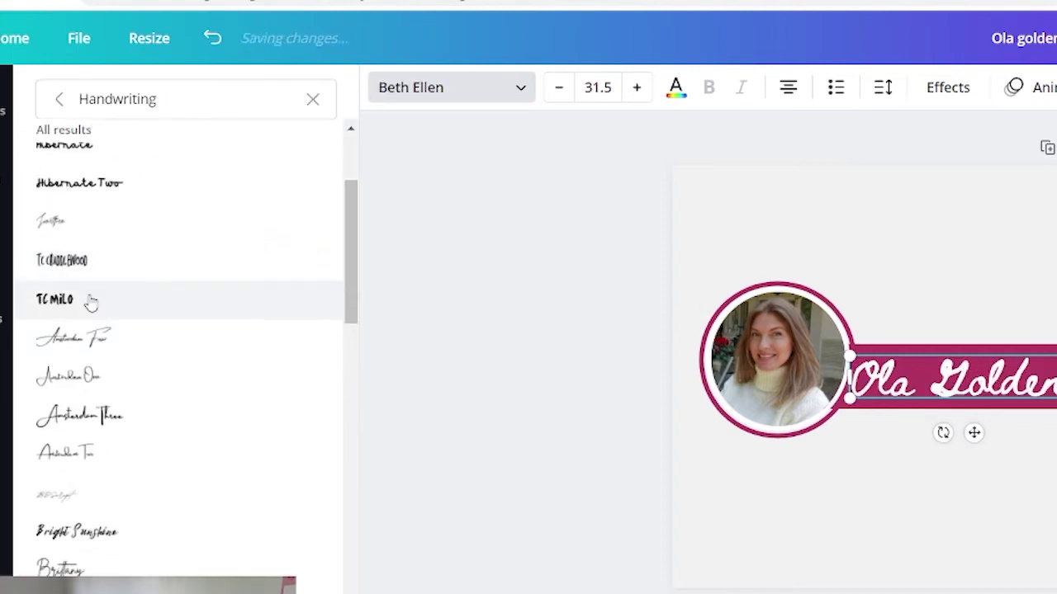
left_click(83, 341)
scroll(257, 399, "down", 3)
left_click(257, 399)
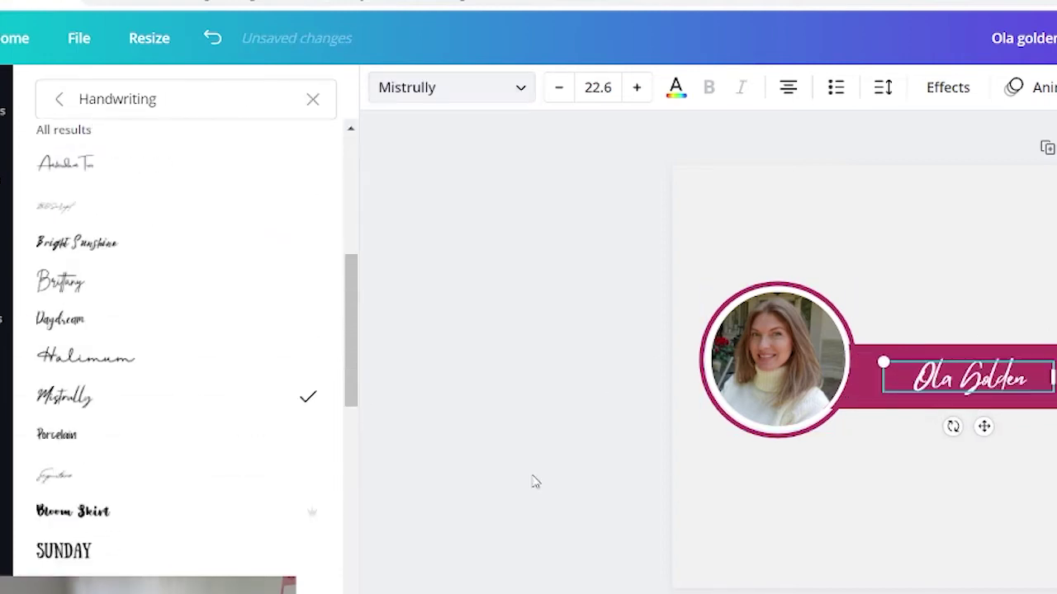
Step: Try Canva Student Font on the name heading and settle on the Amsterdam One handwriting font
scroll(305, 557, "up", 4)
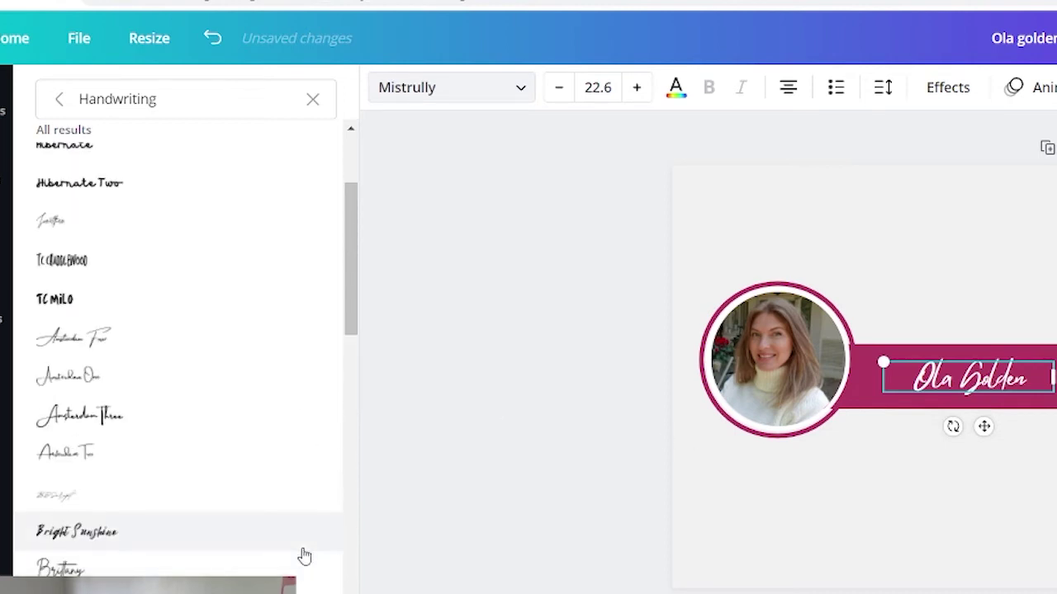
scroll(161, 334, "up", 3)
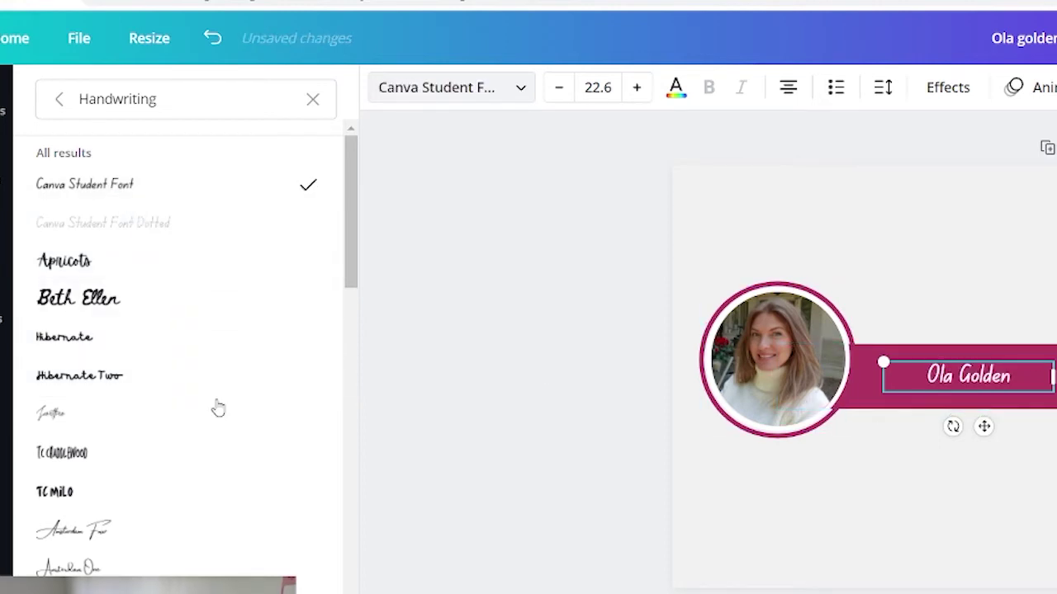
scroll(123, 479, "down", 3)
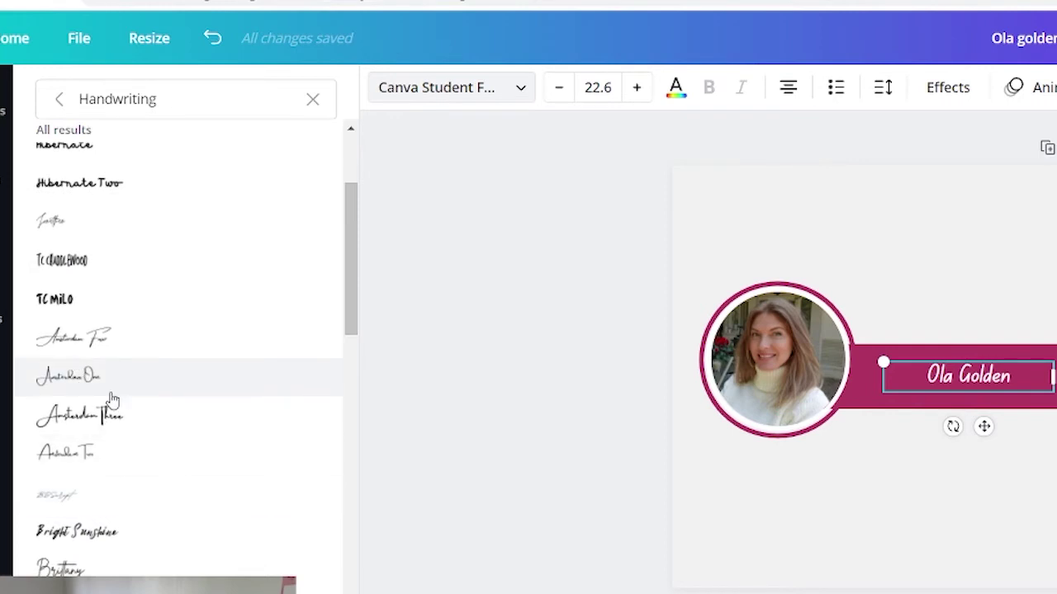
left_click(68, 376)
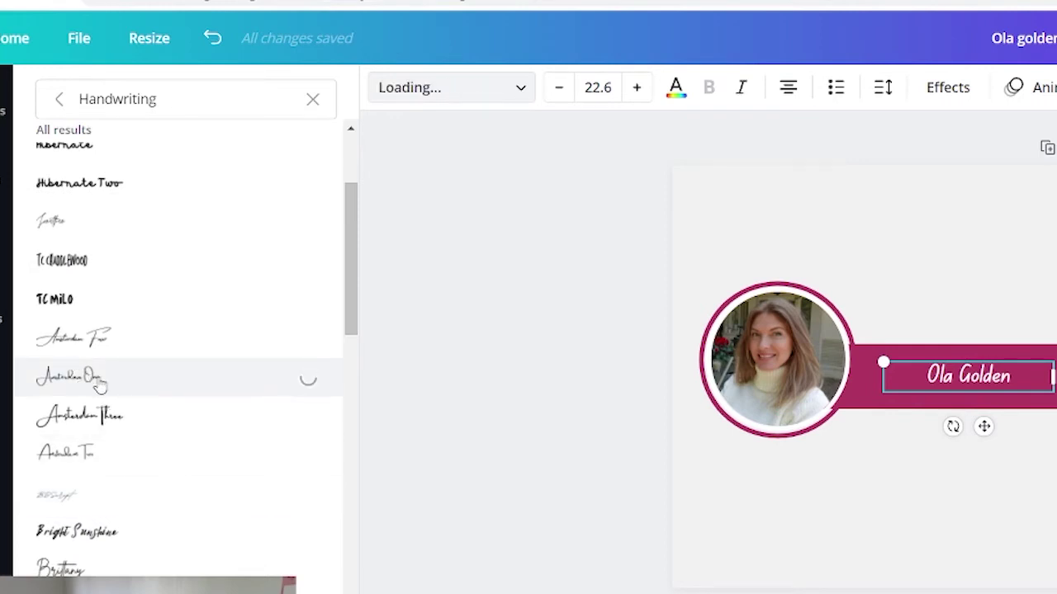
left_click(1048, 496)
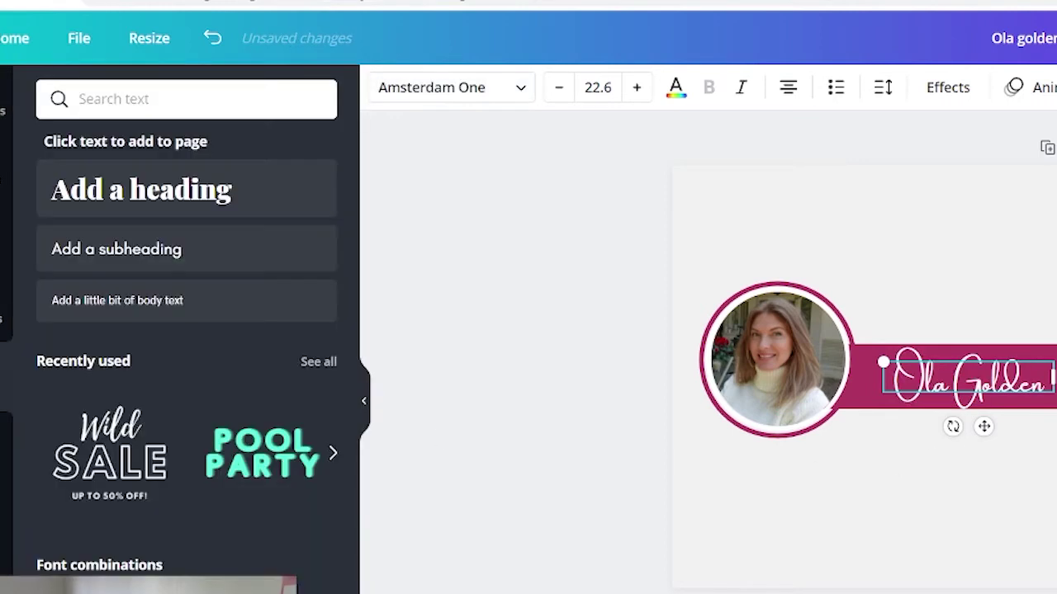
Step: Fine-tune the vertical position of the name heading within the magenta ribbon
left_click(1014, 392)
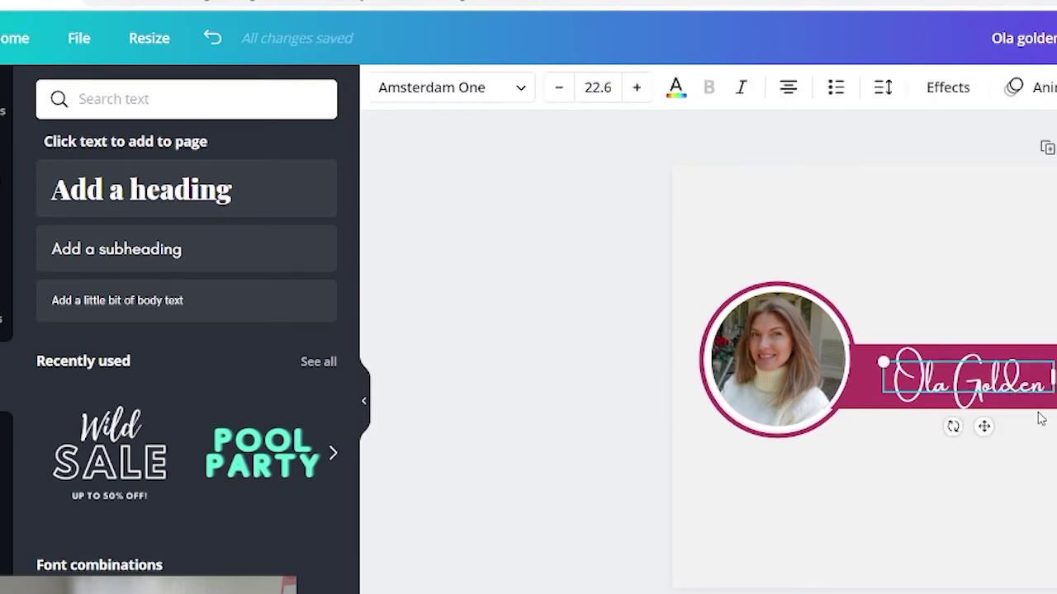
key("Up")
key("Up")
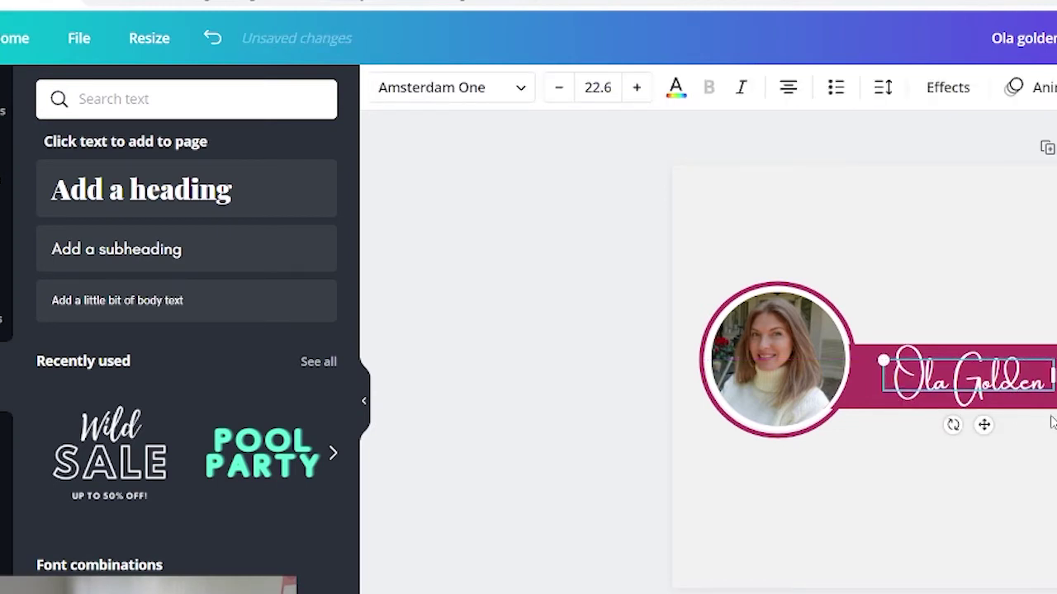
key("Down")
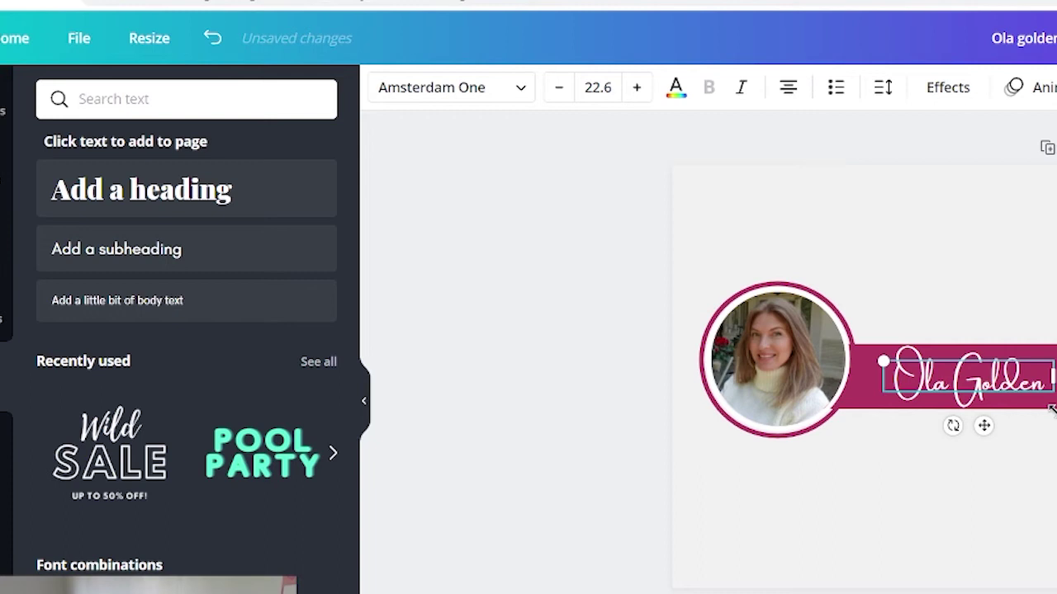
key("Down")
key("Escape")
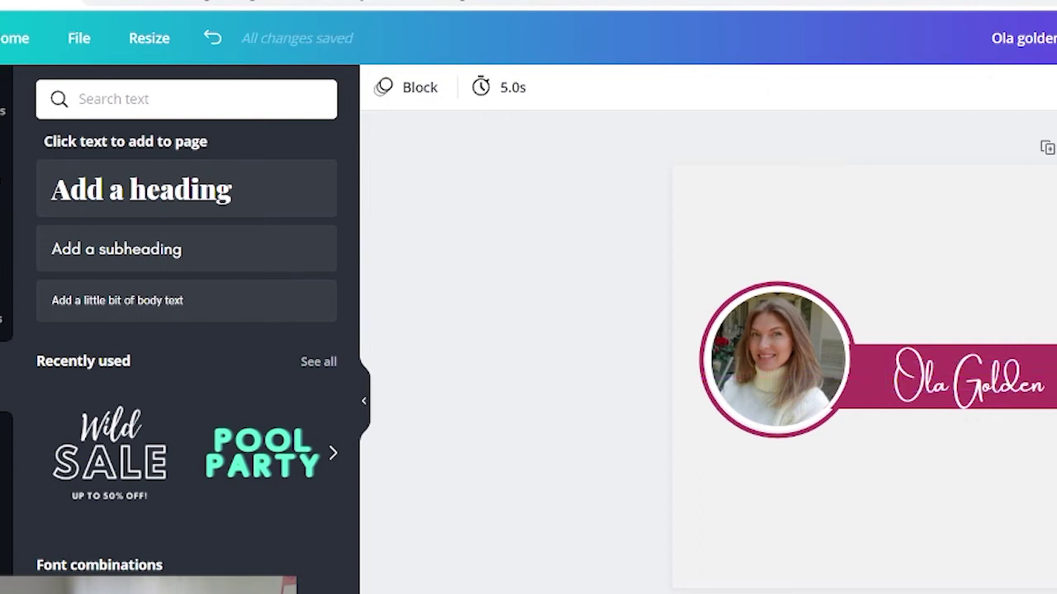
Step: Enlarge the magenta ribbon slightly downward and toward the portrait, and shift the name heading a little to the left
left_click(784, 388)
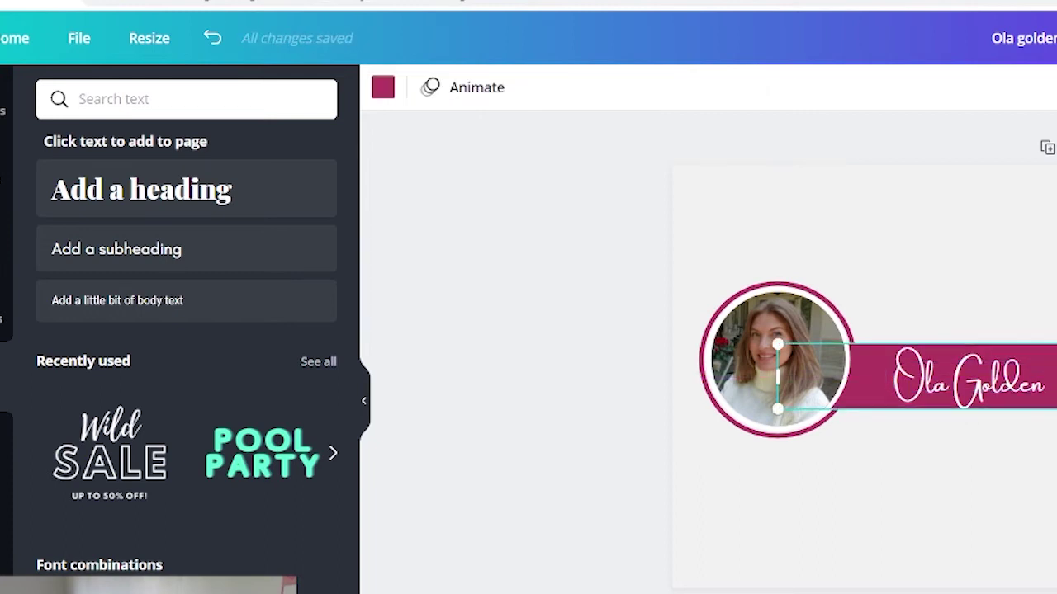
left_click_drag(771, 414, 750, 419)
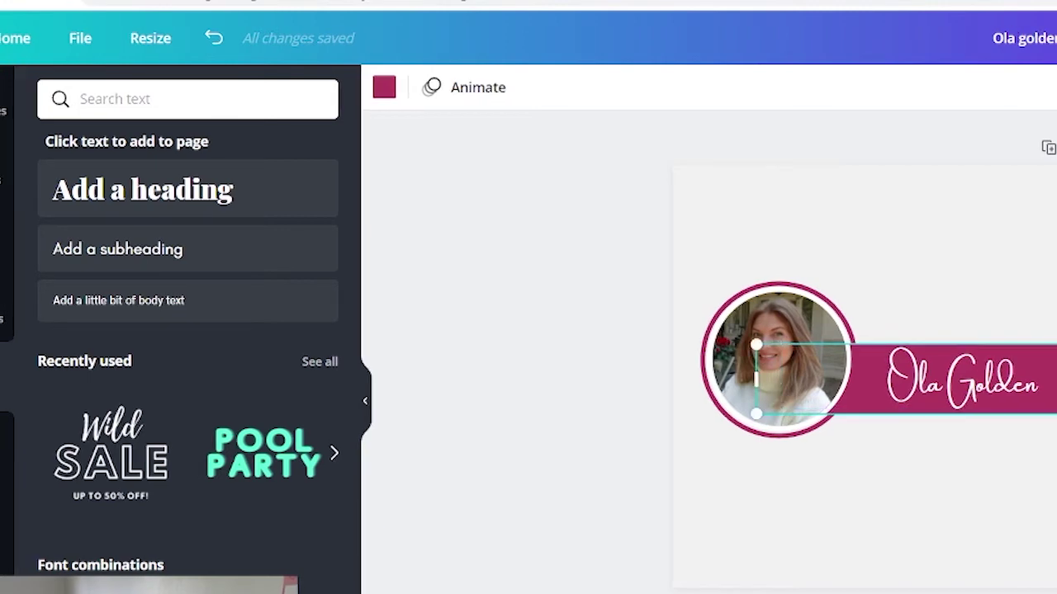
key("Escape")
left_click(595, 338)
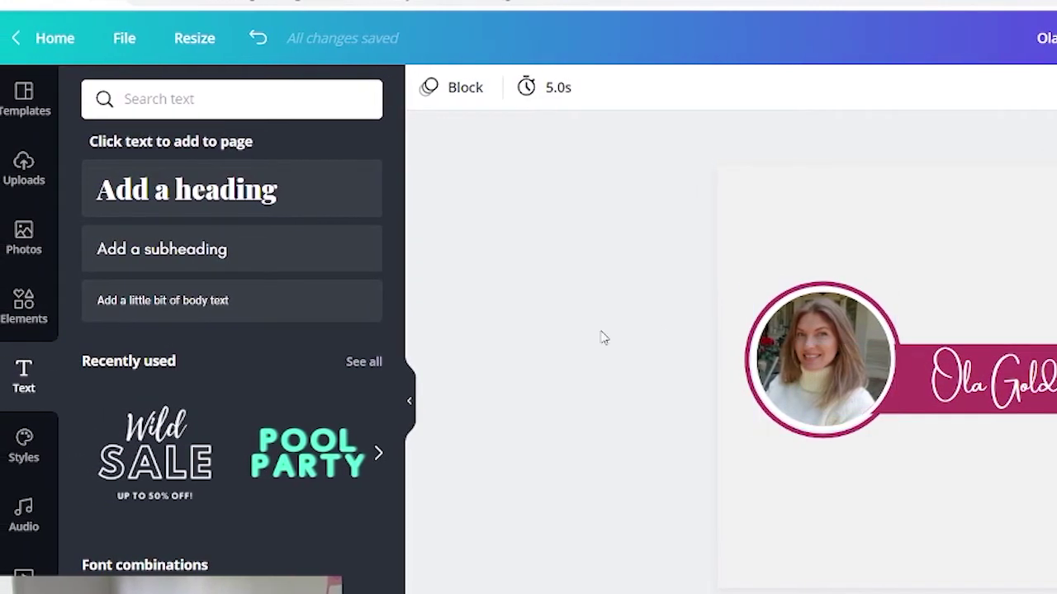
Step: Search the elements for "line" and add the plain solid line without end markers to the design
left_click(15, 306)
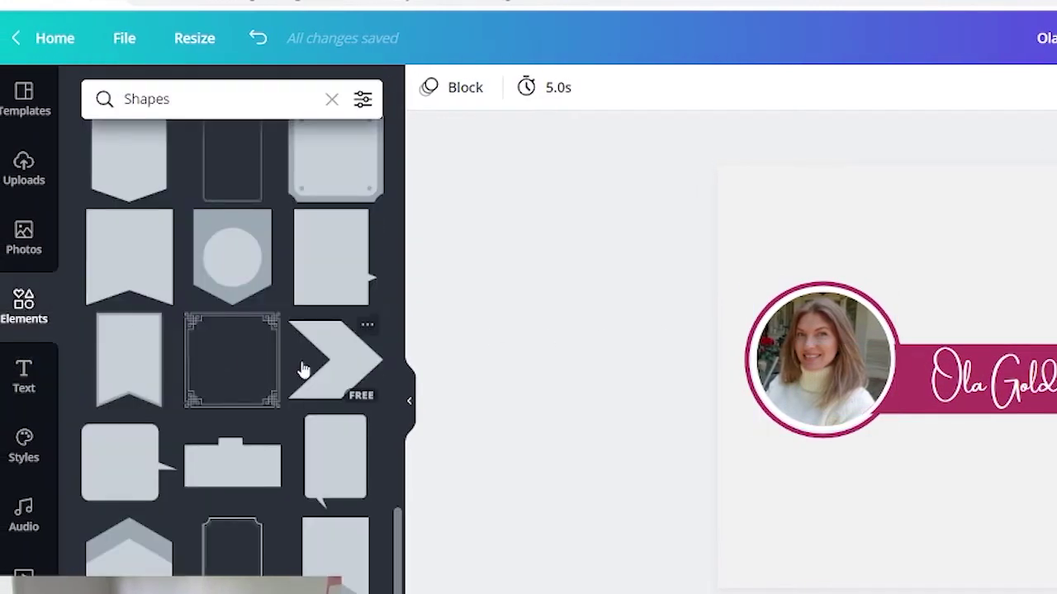
scroll(303, 368, "down", 3)
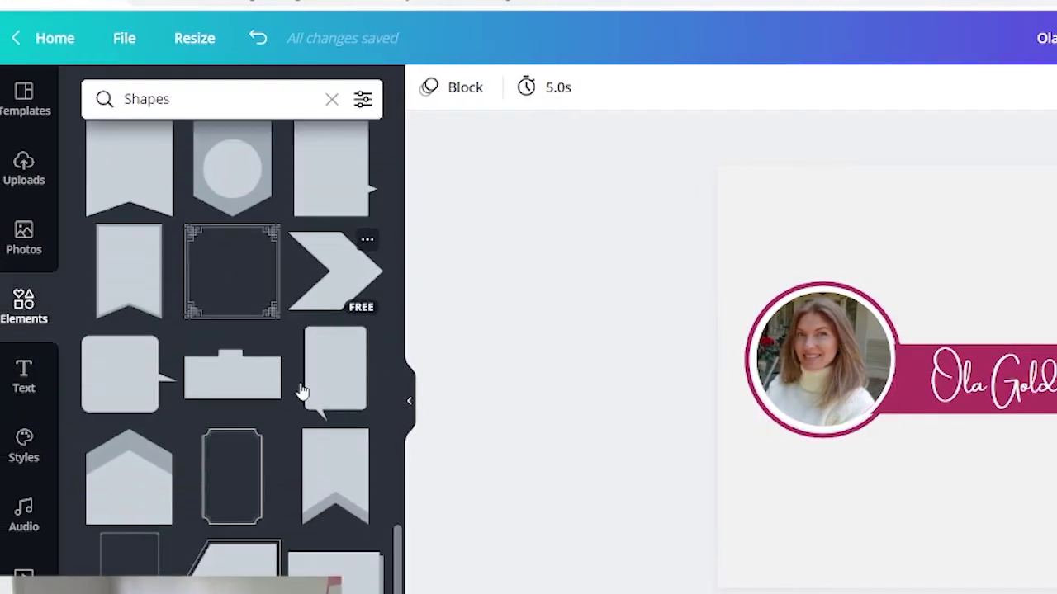
scroll(182, 513, "down", 5)
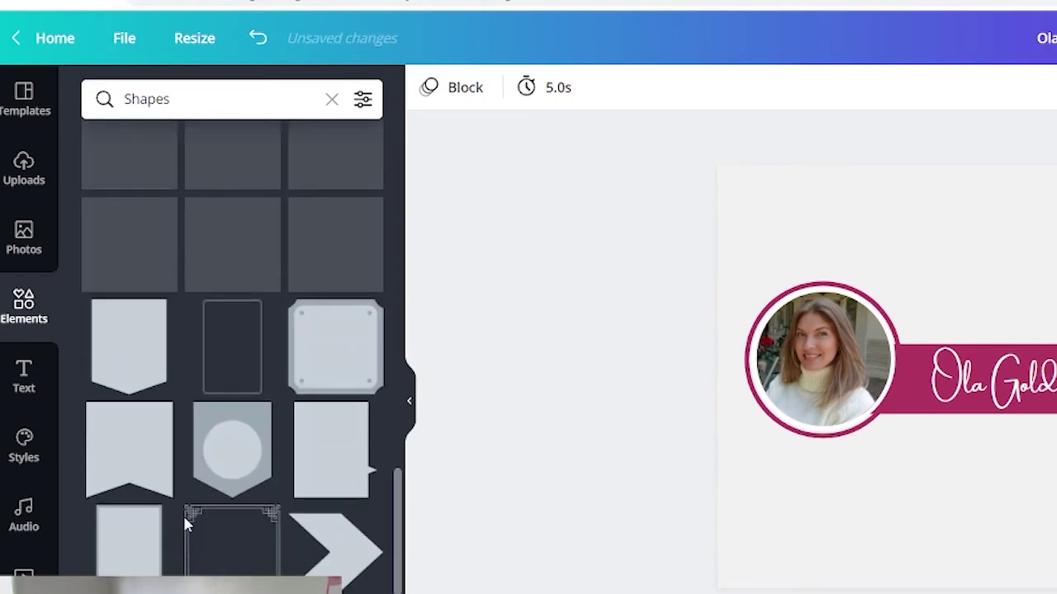
left_click(331, 99)
type("line")
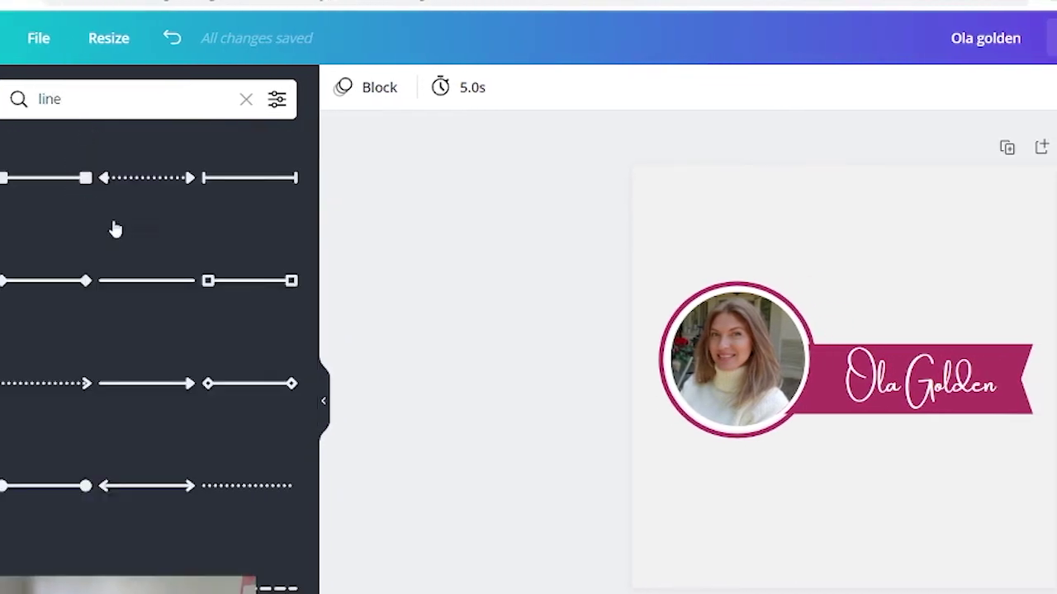
left_click(151, 282)
Step: Place the white line above the name, shorten it to start beside the portrait, and set its weight to 3
mouse_move(845, 382)
left_mouse_down()
mouse_move(850, 353)
mouse_move(850, 364)
left_mouse_up()
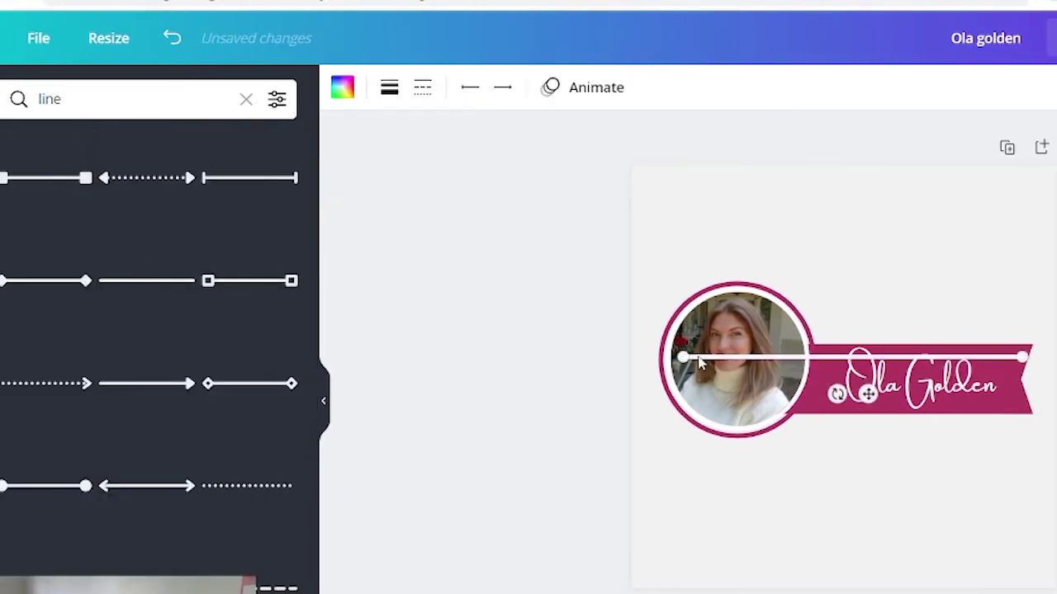
left_click_drag(685, 358, 827, 357)
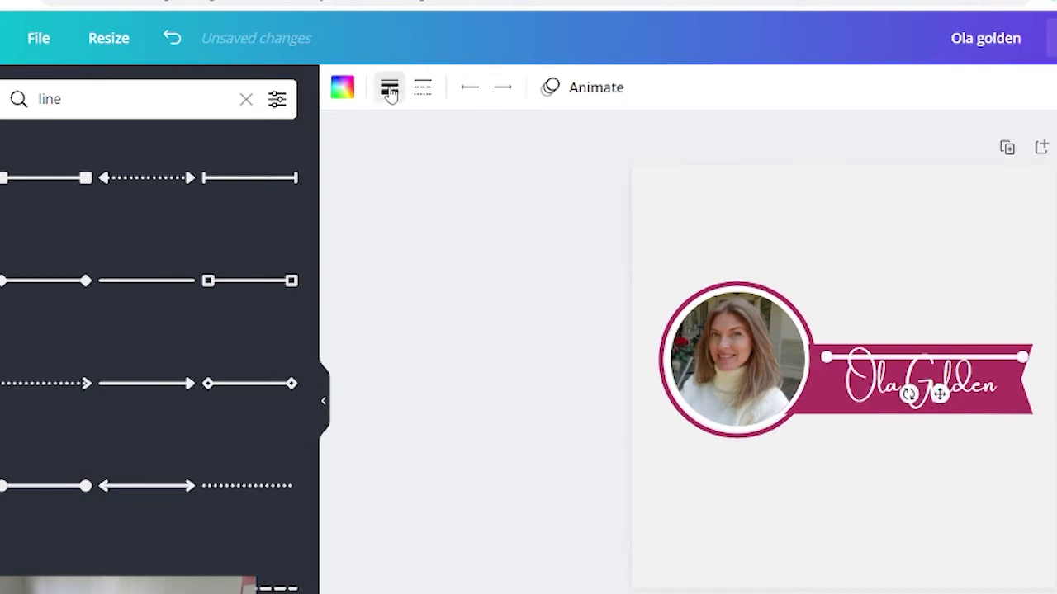
left_click(391, 90)
left_click_drag(506, 151, 501, 152)
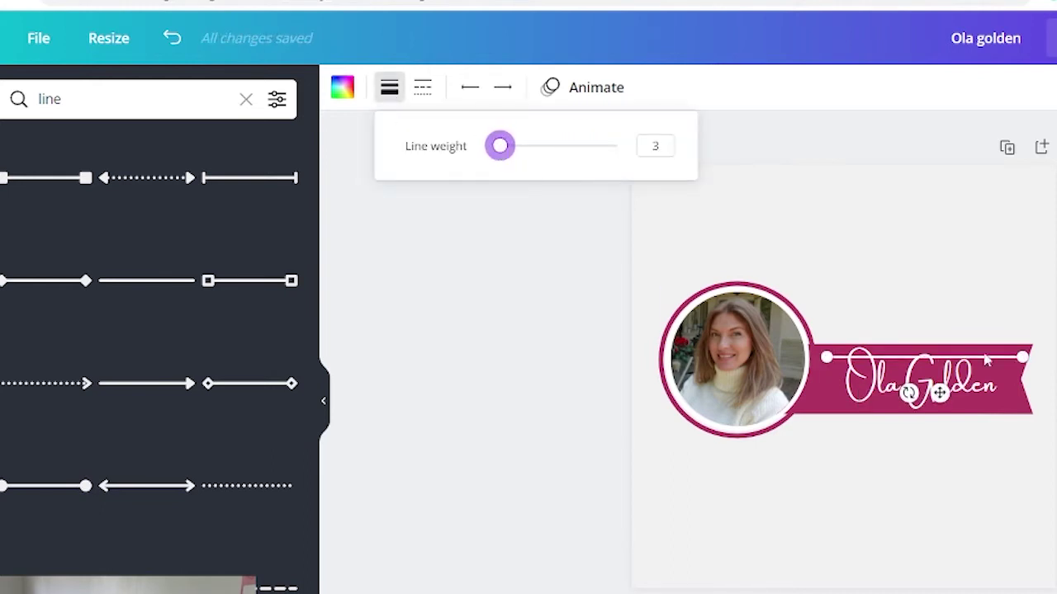
Step: Move the name heading slightly down and bring the white line closer to the ribbon's upper edge
left_click(1030, 350)
left_click_drag(1032, 344, 1045, 325)
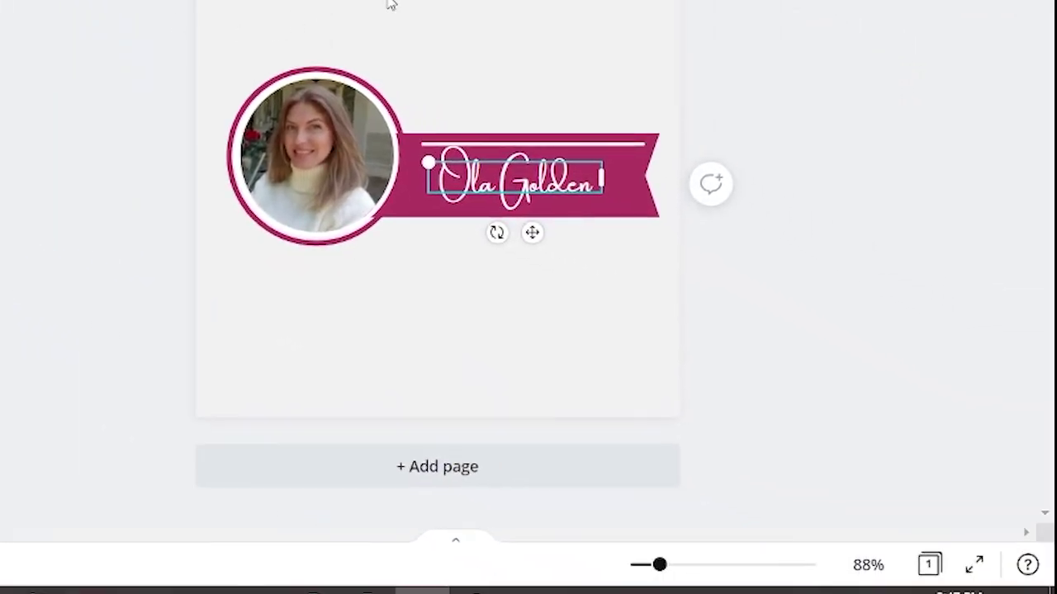
left_click(391, 5)
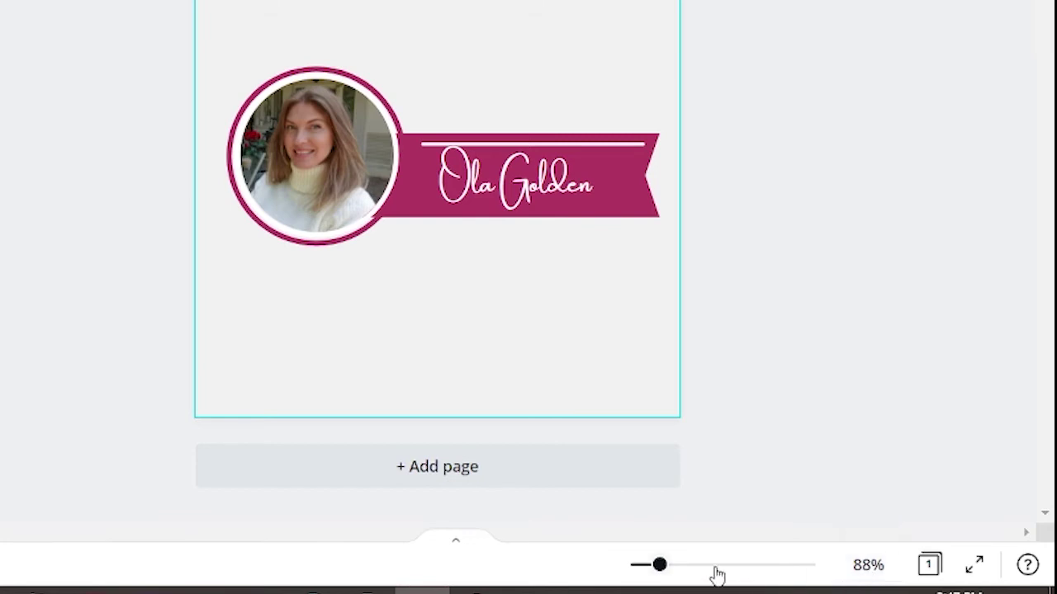
left_click_drag(663, 571, 675, 566)
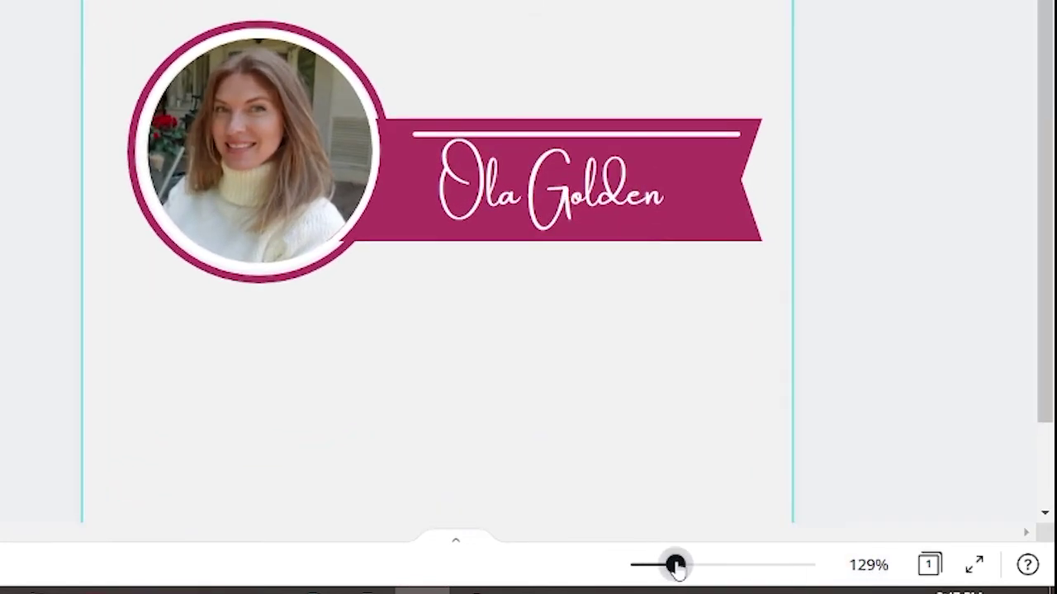
left_click(695, 136)
key("Up")
key("Up")
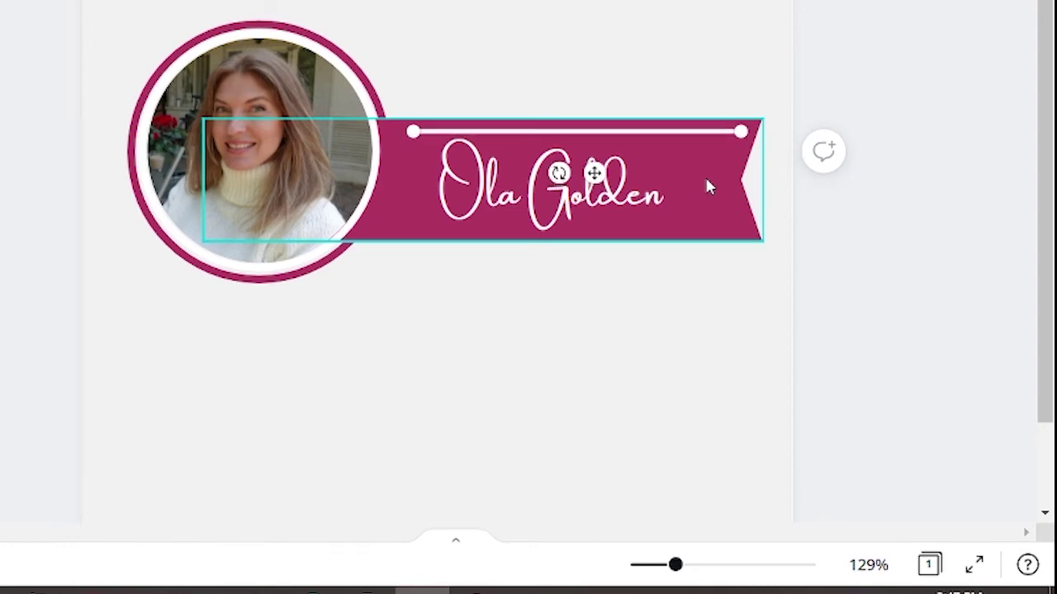
Step: Nudge the white line slightly left and add a matching line below the name along the ribbon's lower edge
key("Left")
key("Left")
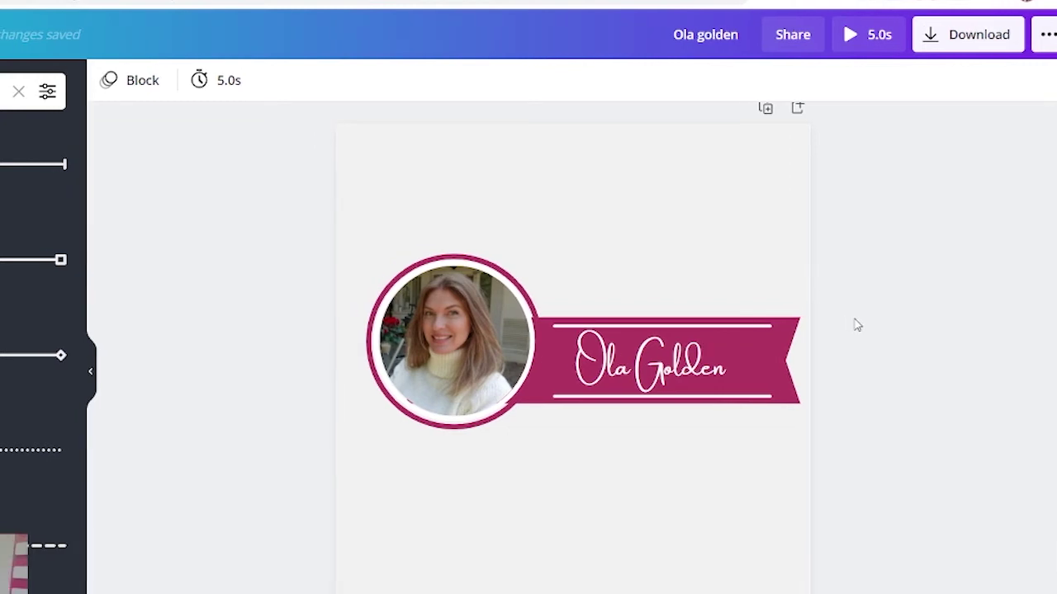
Step: Select the page and change its animation from Block to None
left_click(571, 206)
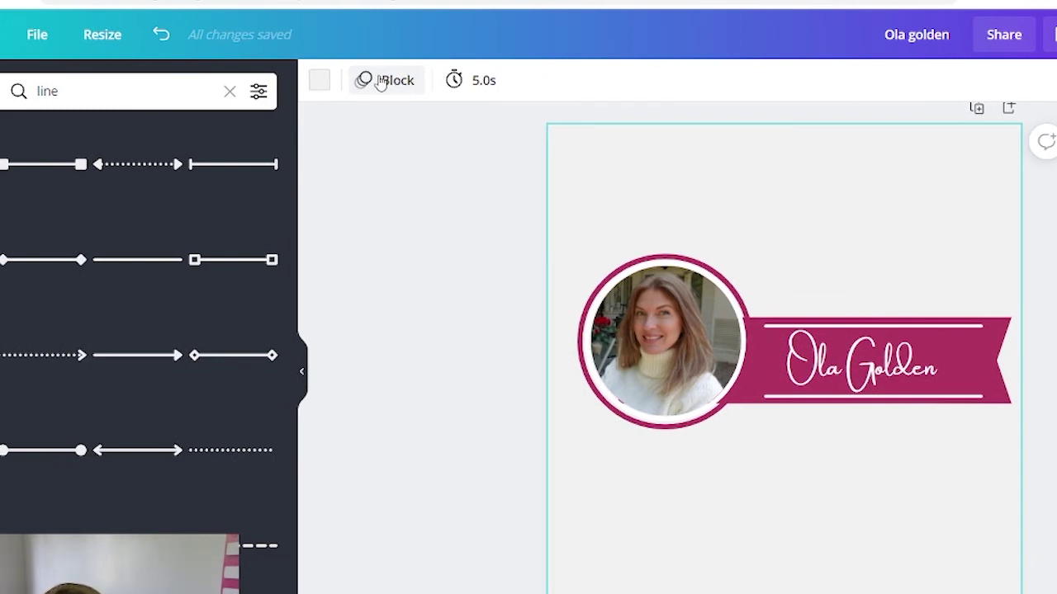
left_click(394, 83)
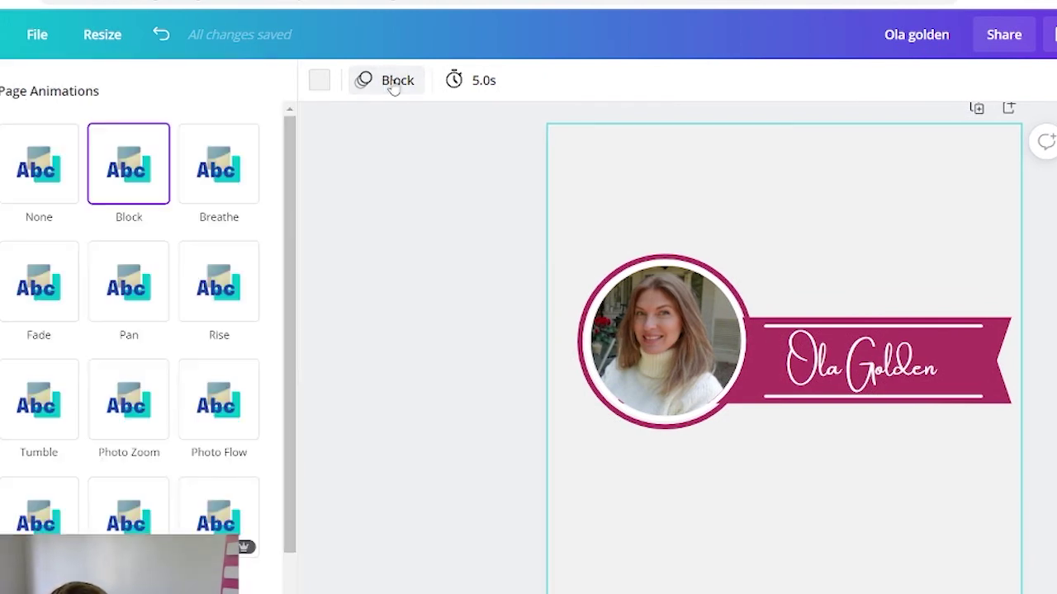
left_click(69, 180)
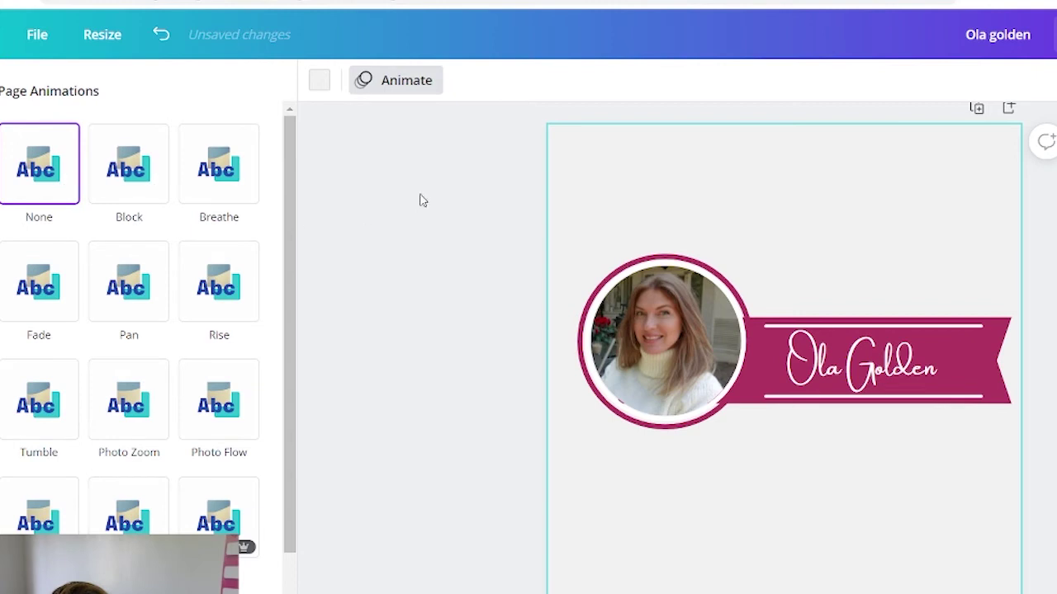
left_click(421, 212)
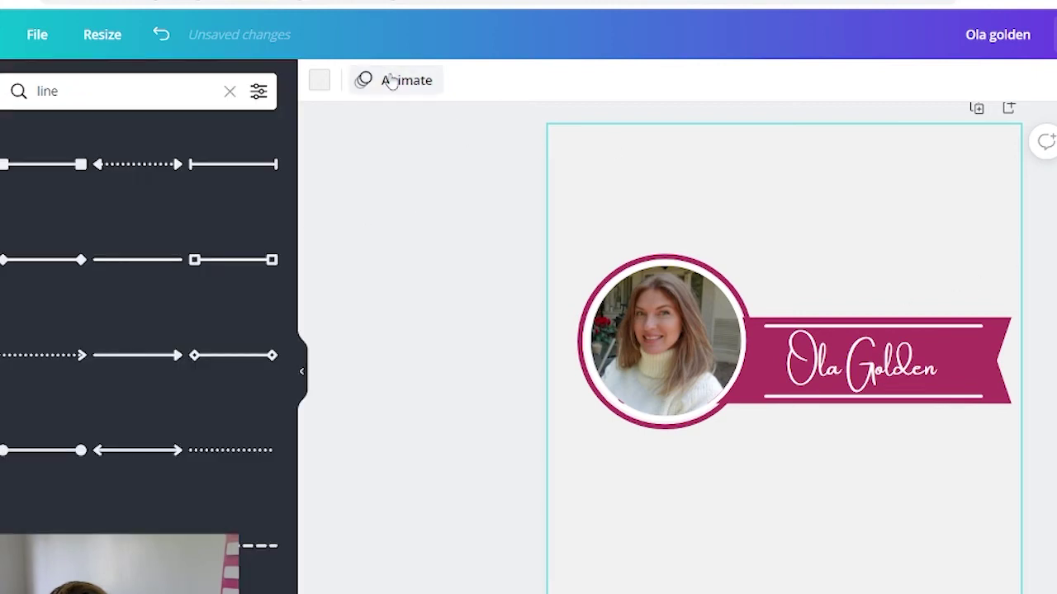
left_click(727, 116)
left_click(875, 225)
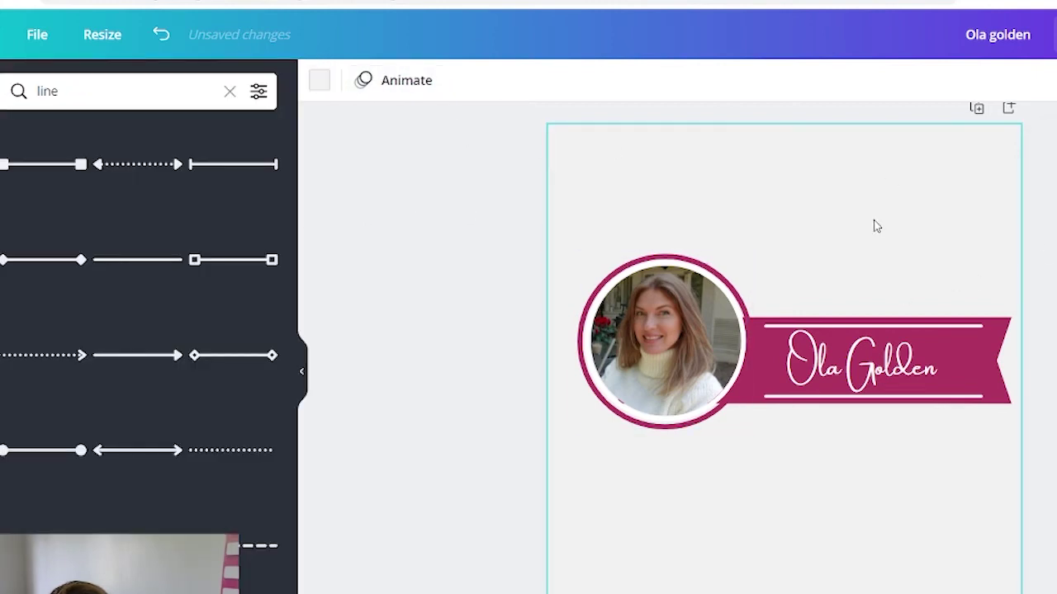
Step: Try the Block and Breathe page animations, and apply Pan to the page
left_click(404, 87)
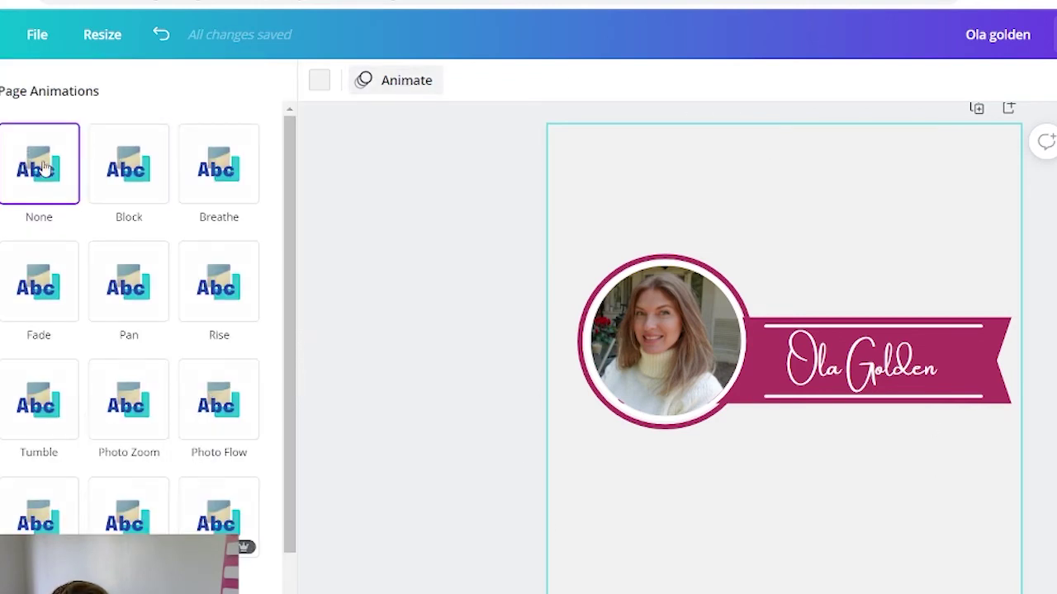
left_click(124, 190)
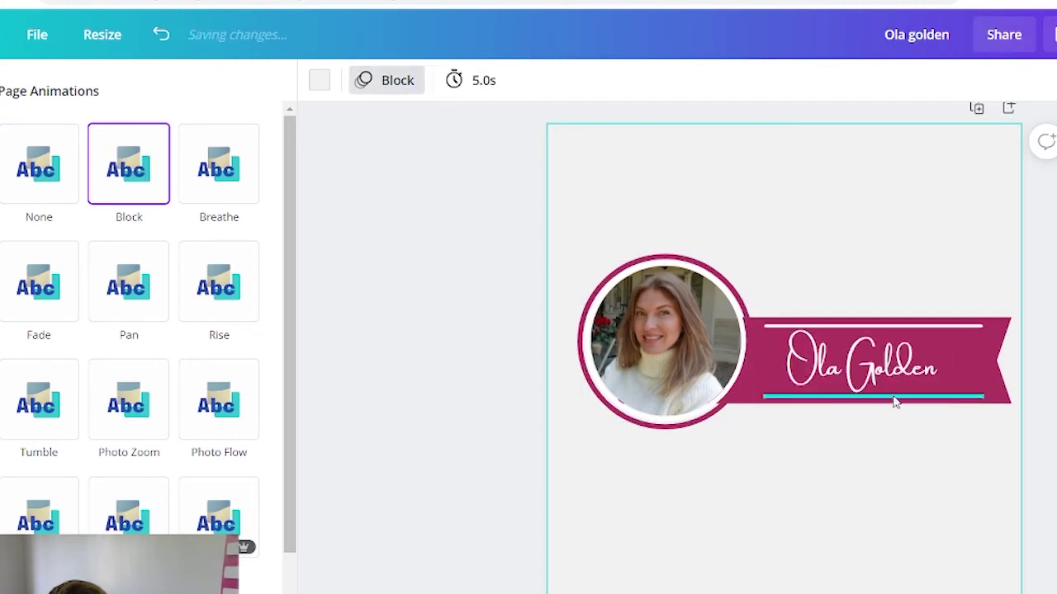
left_click(219, 187)
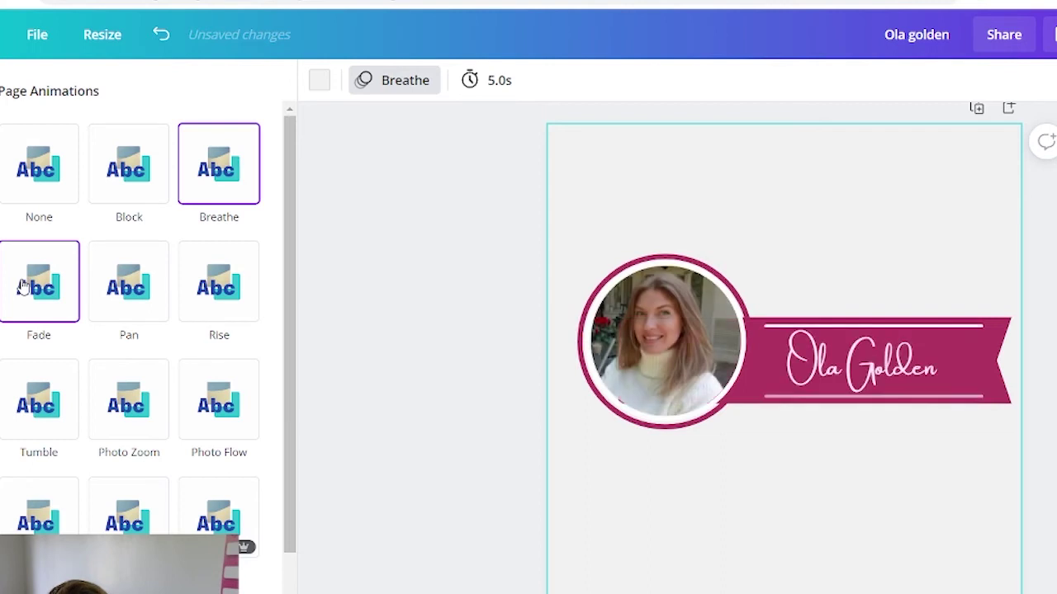
left_click(120, 289)
left_click(704, 232)
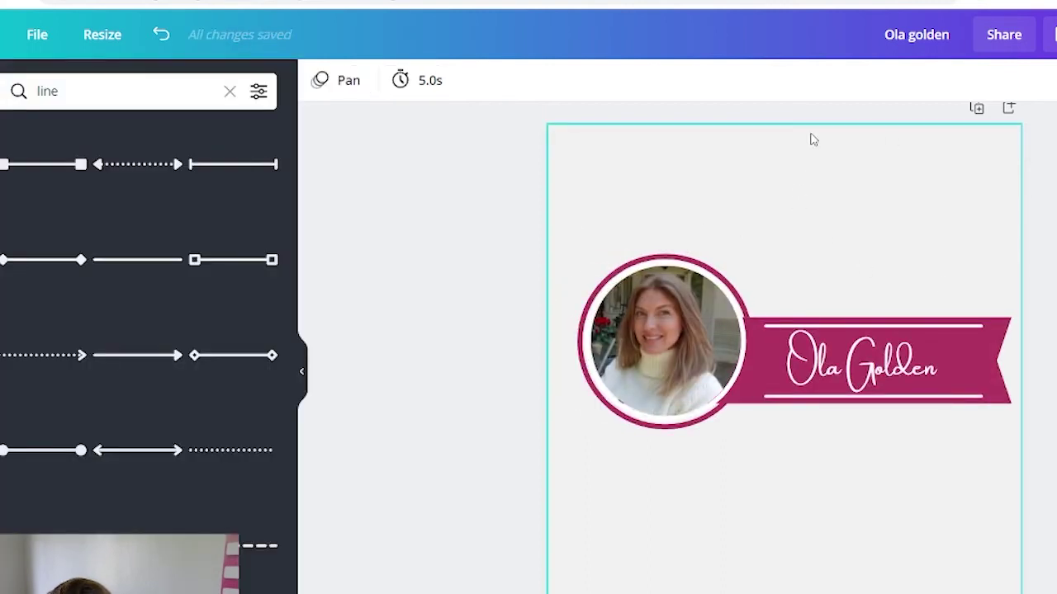
Step: Check which file type is suggested for downloading the animated design, and close the download options without downloading
left_click(843, 214)
scroll(468, 295, "up", 1)
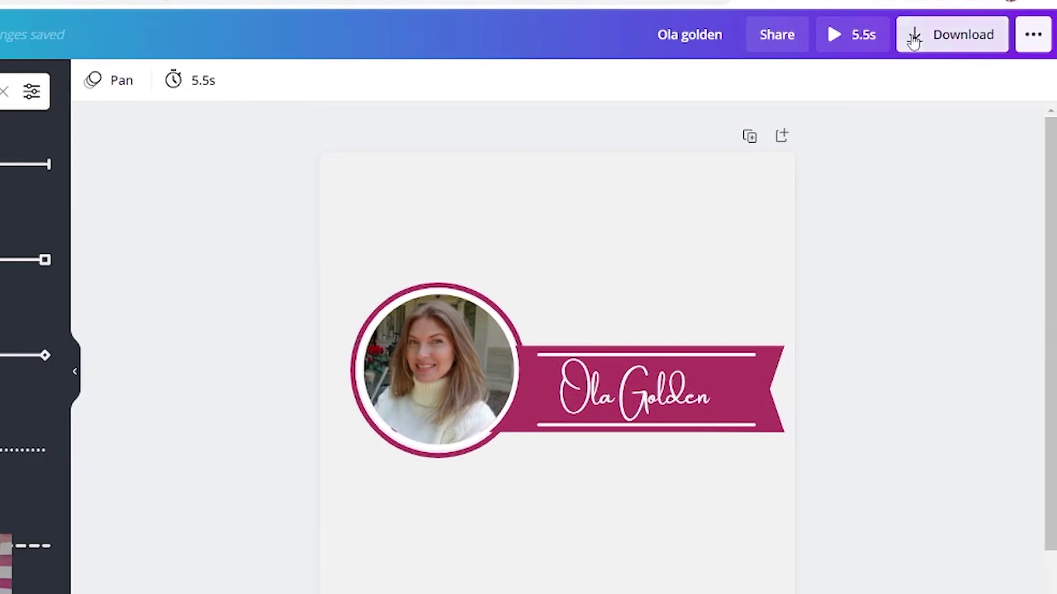
left_click(913, 39)
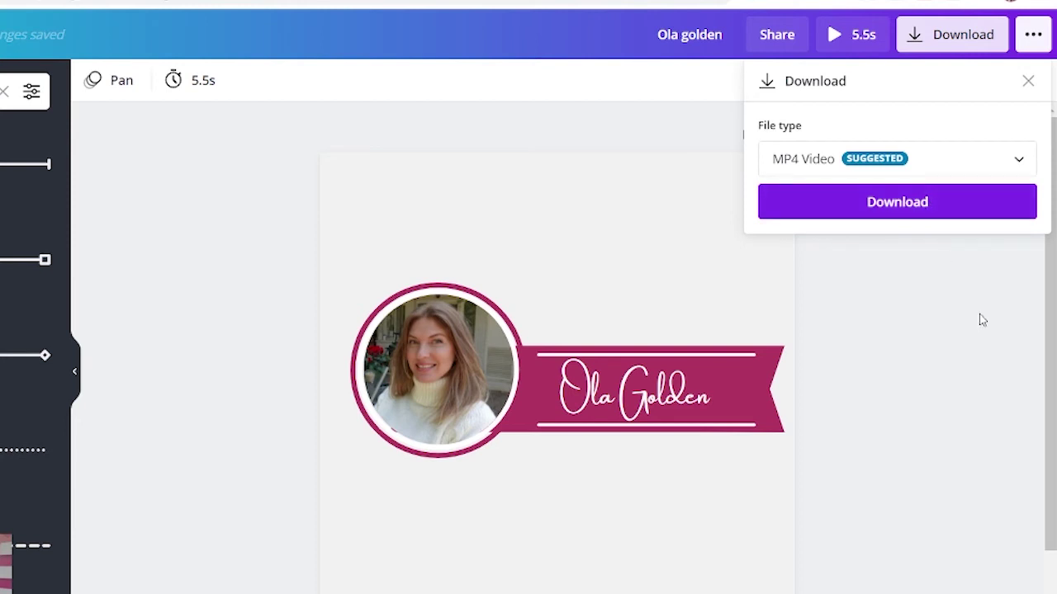
left_click(1026, 81)
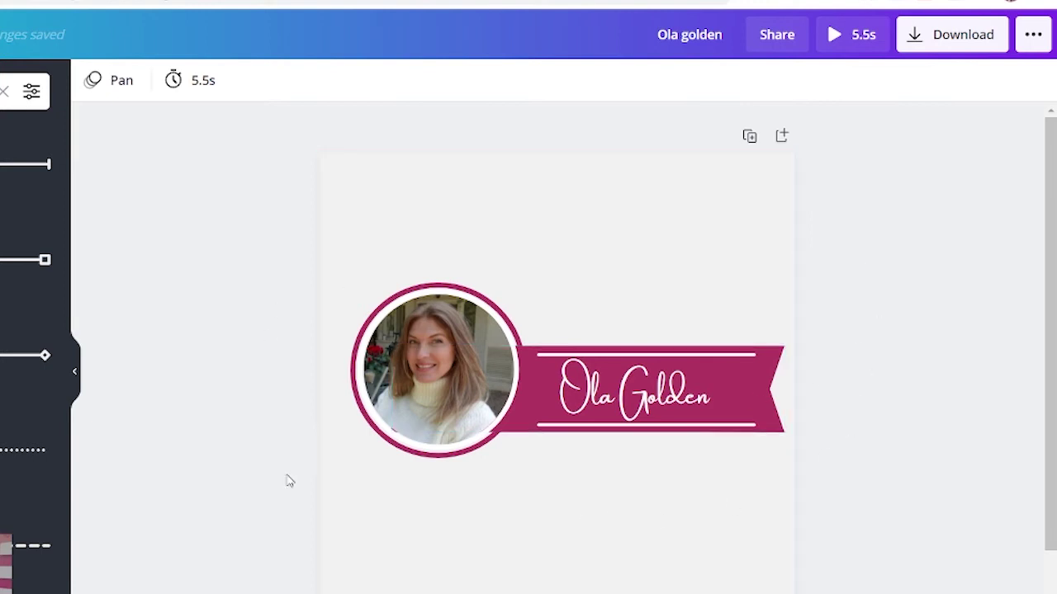
Step: Remove the Pan animation from the page so the logo is static
left_click(120, 86)
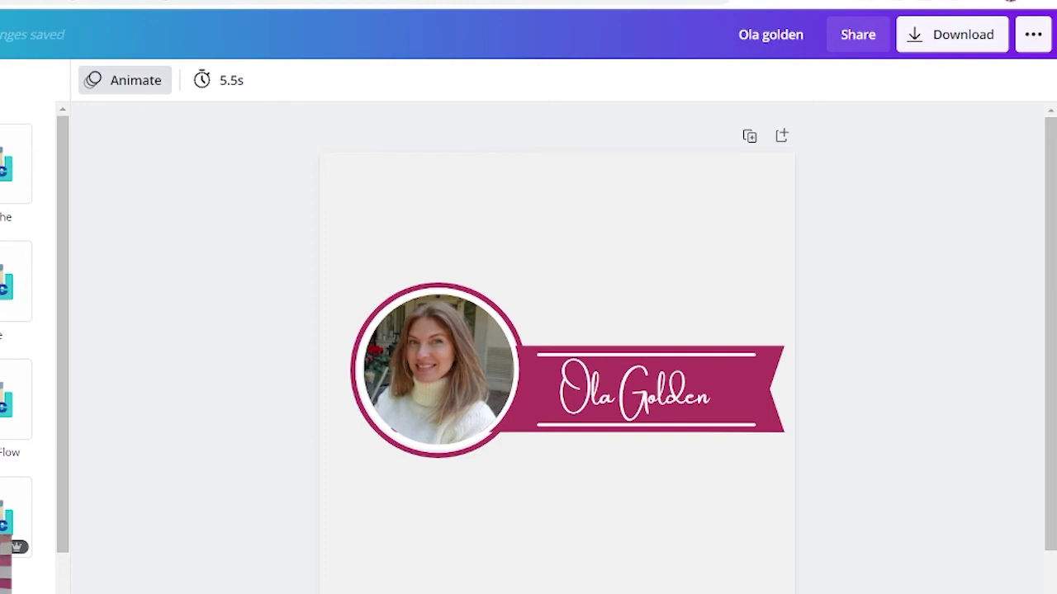
left_click(194, 187)
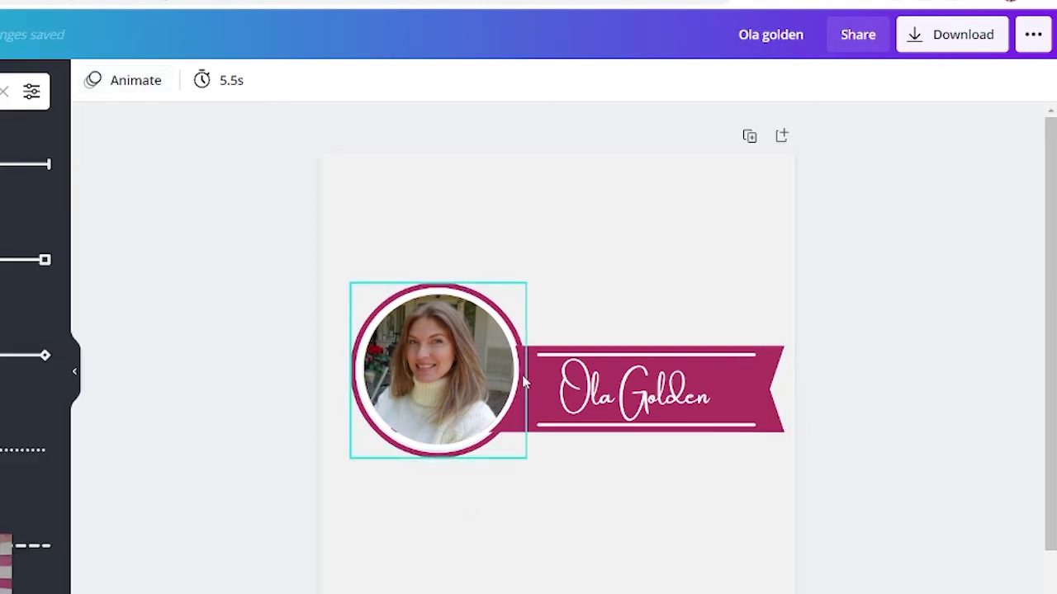
left_click(775, 254)
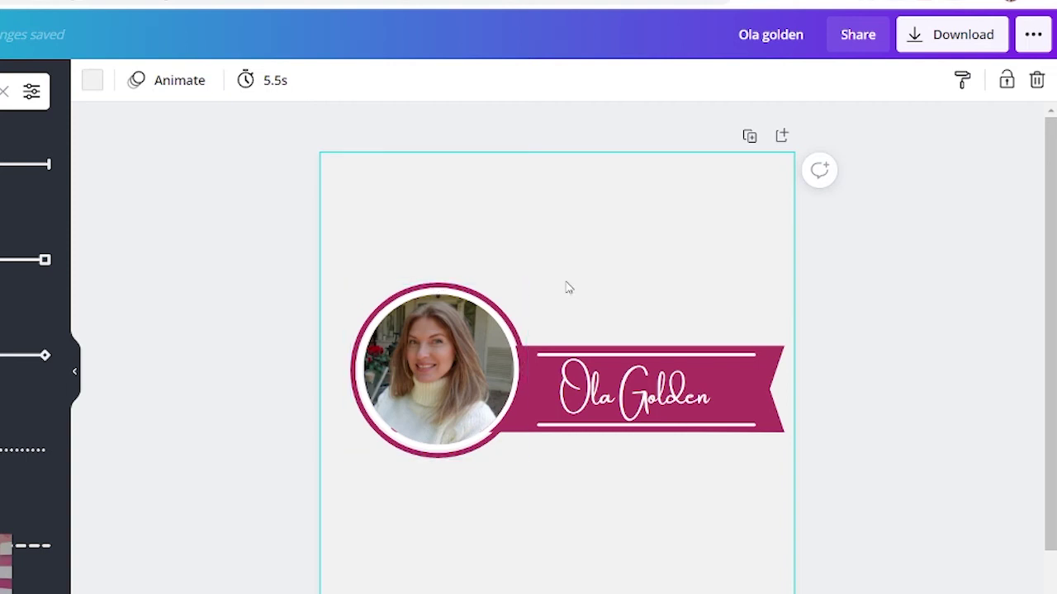
Step: Download the static logo as a PNG at size 1 without a transparent background, and continue editing
left_click(913, 34)
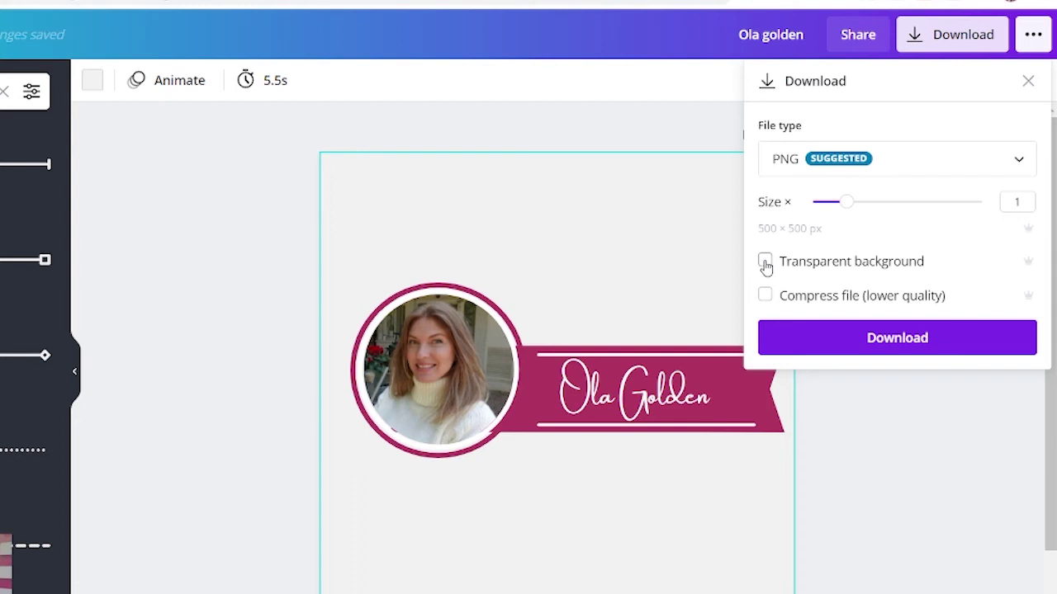
left_click(910, 402)
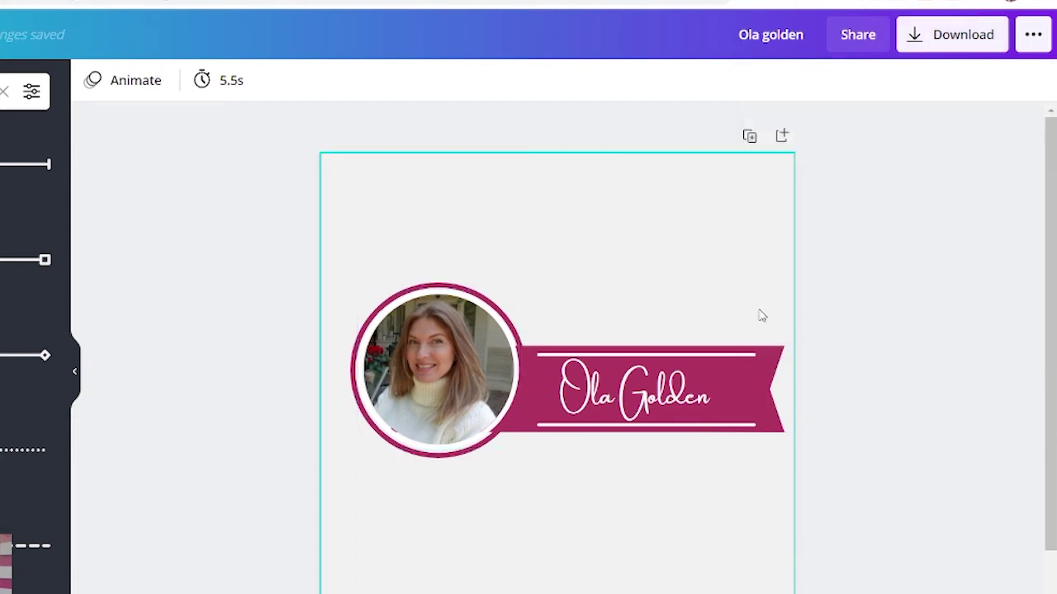
left_click(740, 250)
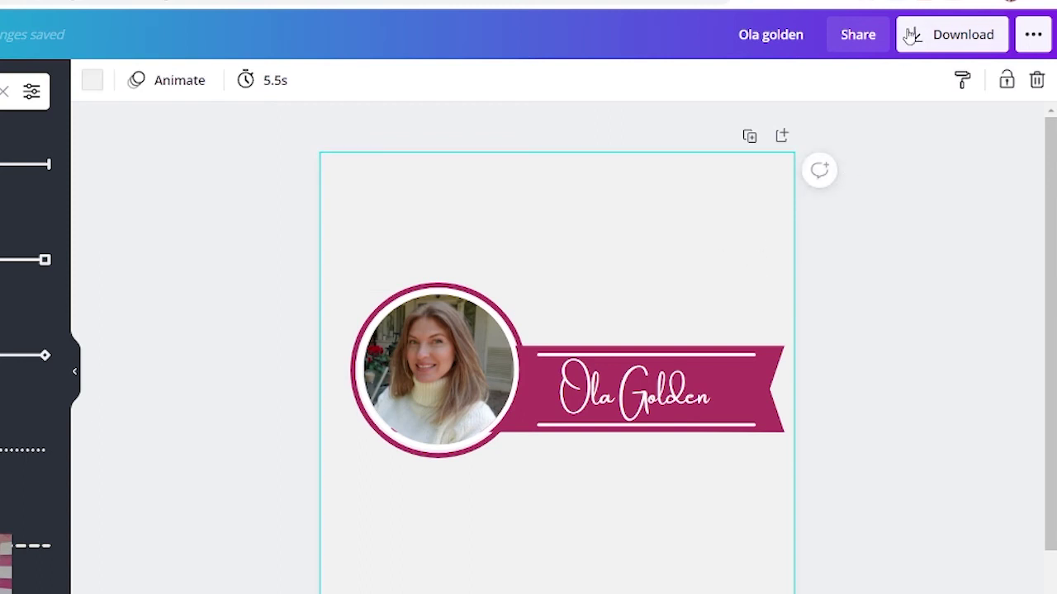
left_click(952, 34)
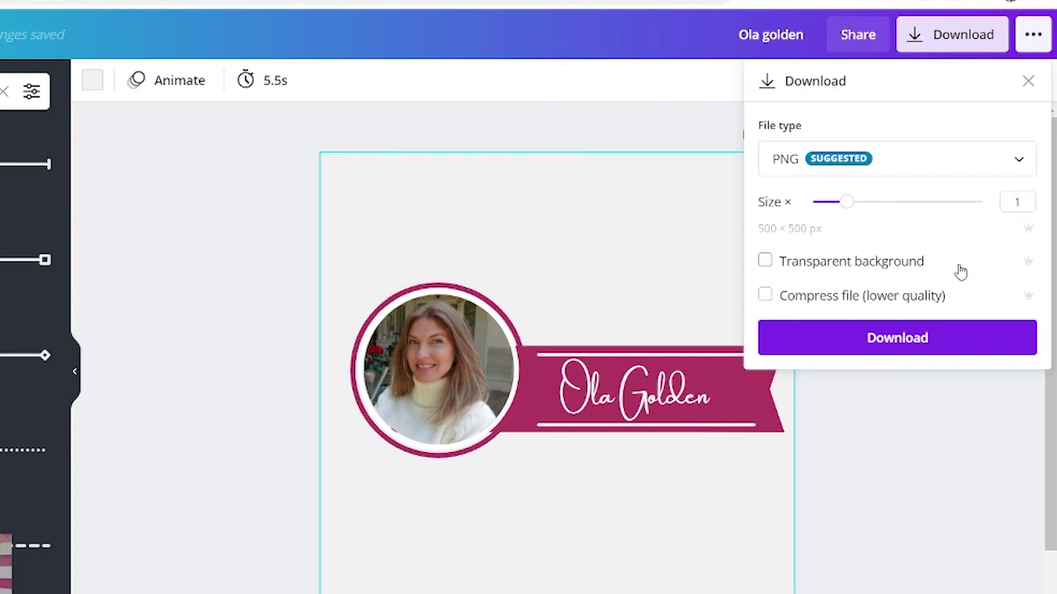
left_click(916, 342)
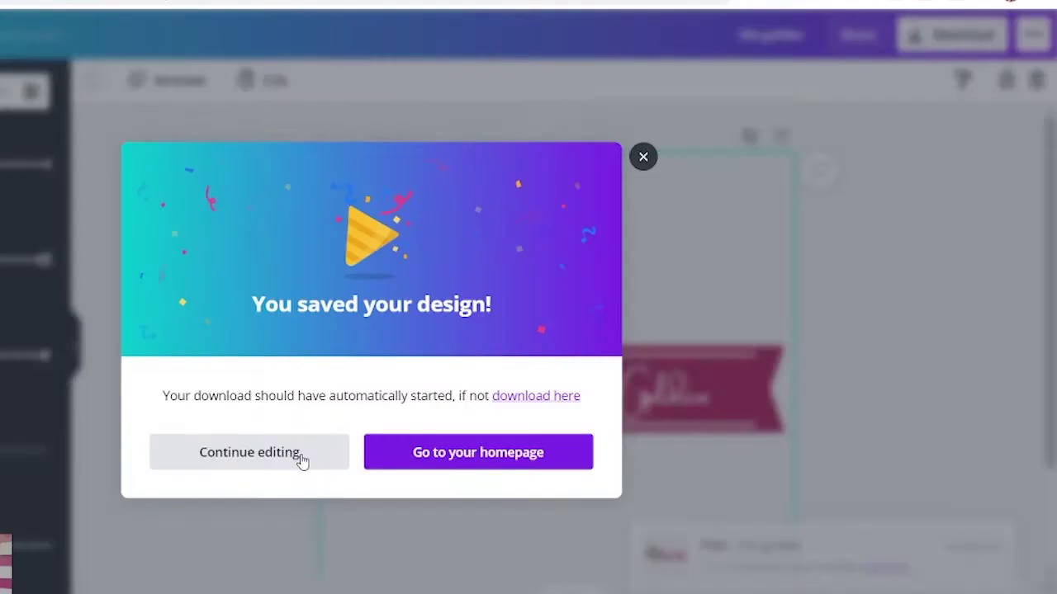
left_click(299, 460)
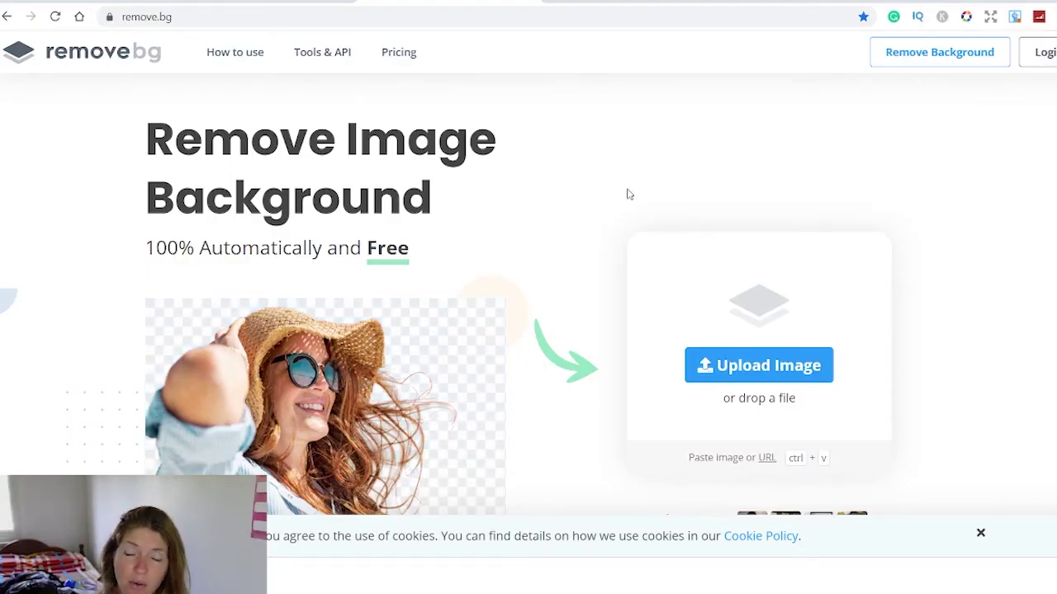
Step: Switch to remove.bg, upload the downloaded logo to remove its background, and download the 500 × 500 preview image
left_click(786, 368)
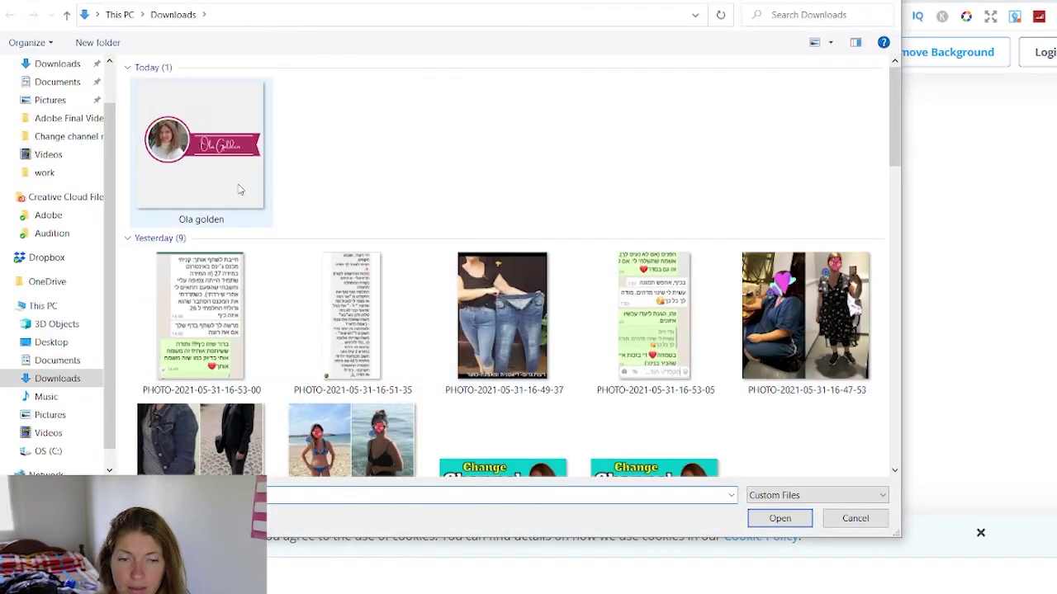
left_click(219, 173)
left_click(779, 518)
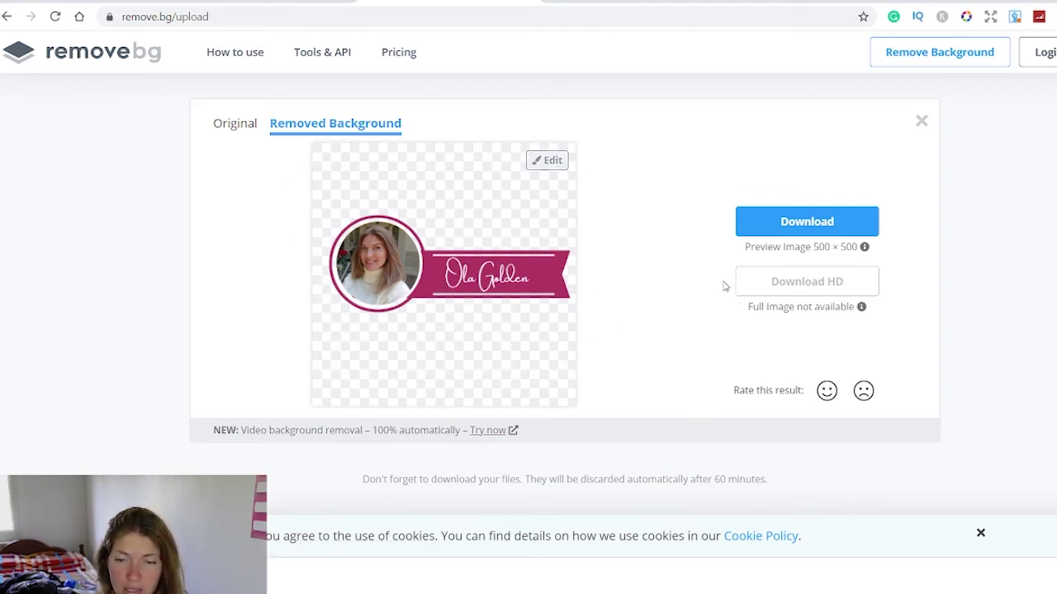
left_click(822, 226)
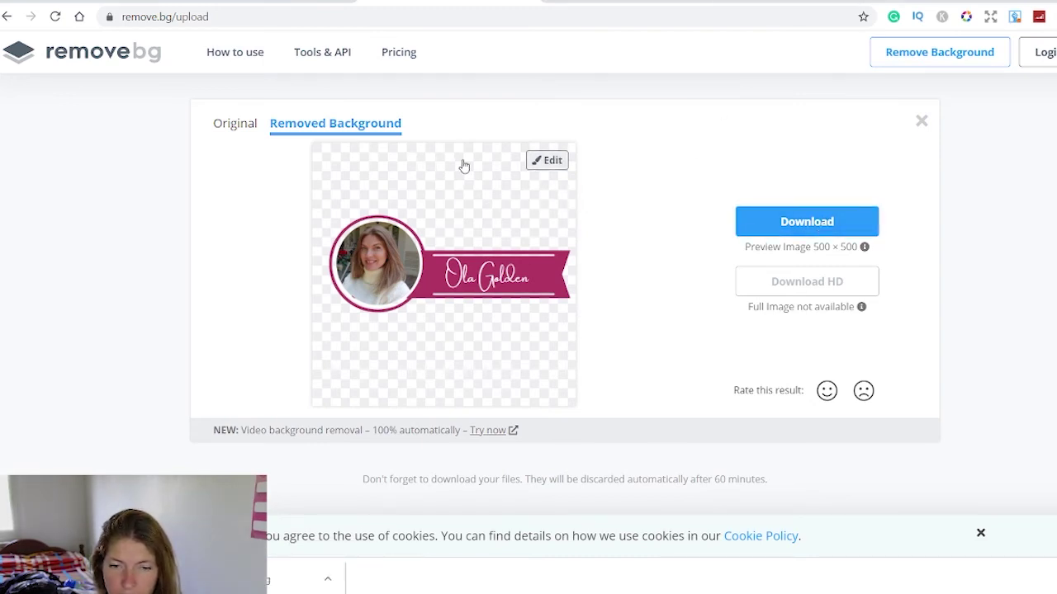
Step: Open the cutout for editing and try the different blur levels on its original background
left_click(552, 161)
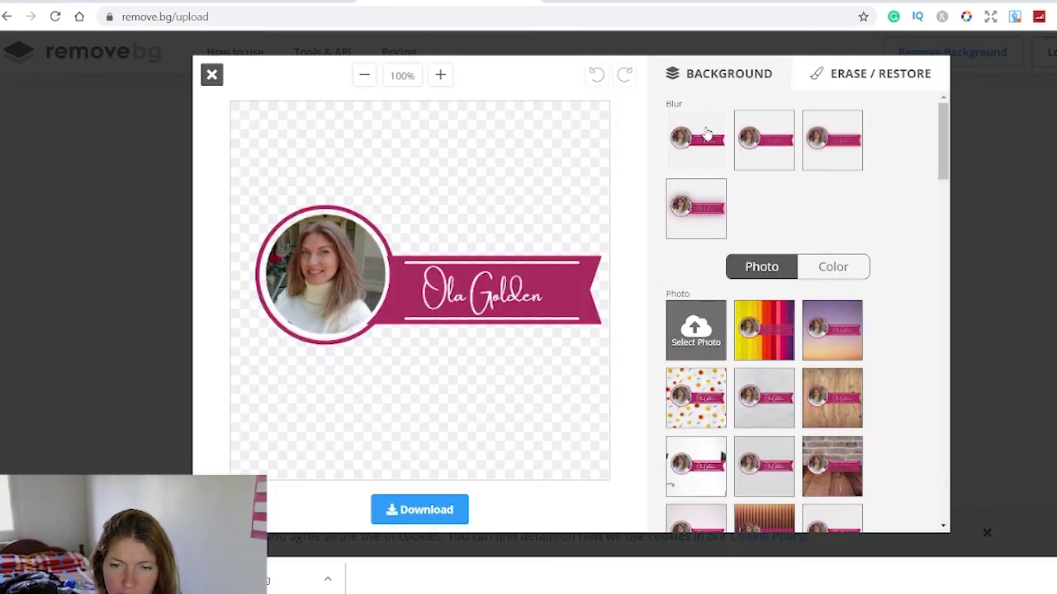
left_click(706, 134)
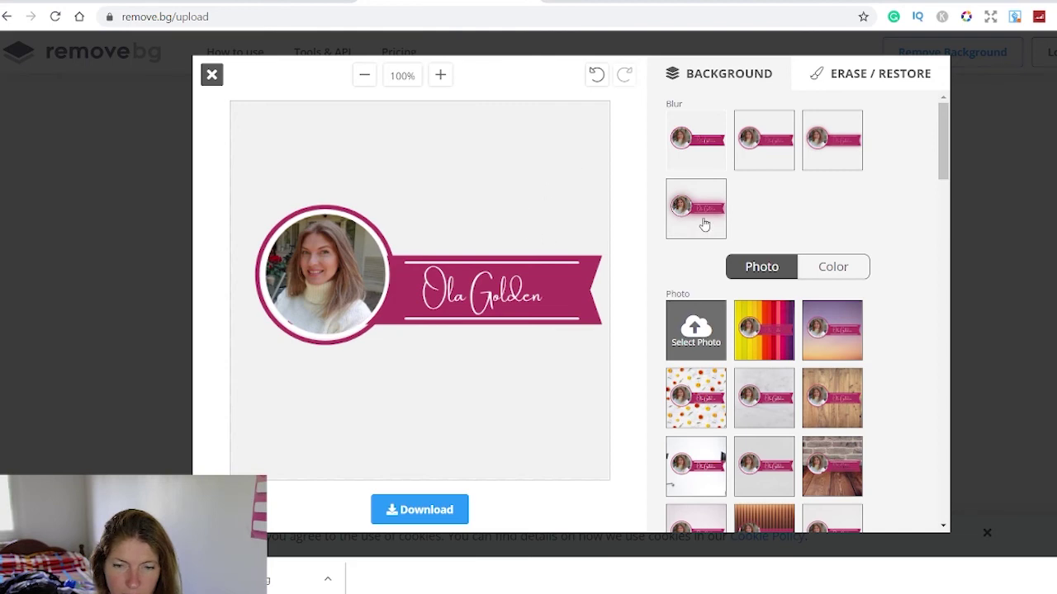
left_click(704, 224)
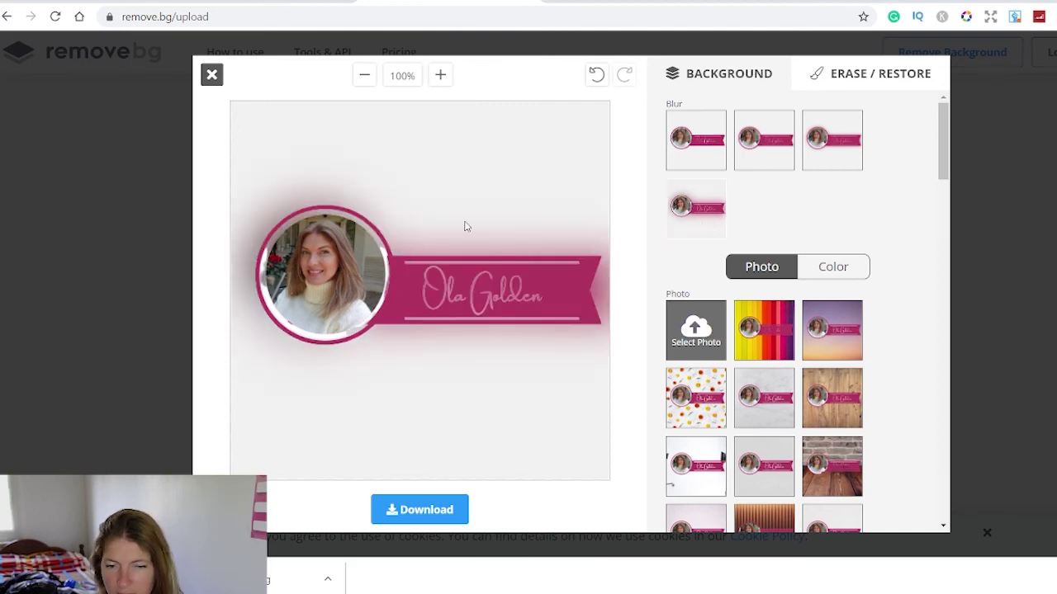
left_click(753, 162)
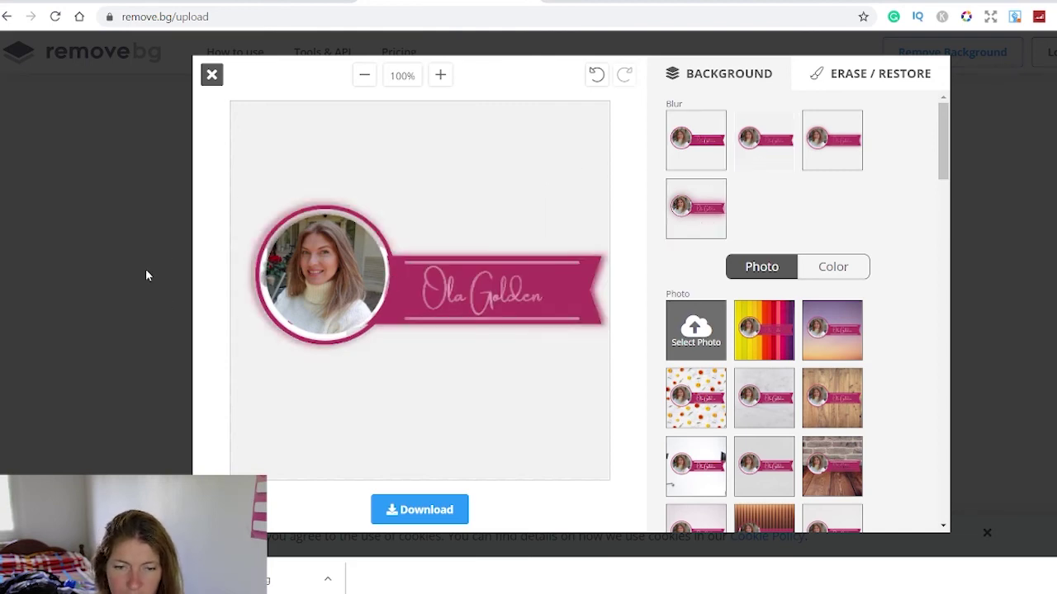
left_click(846, 159)
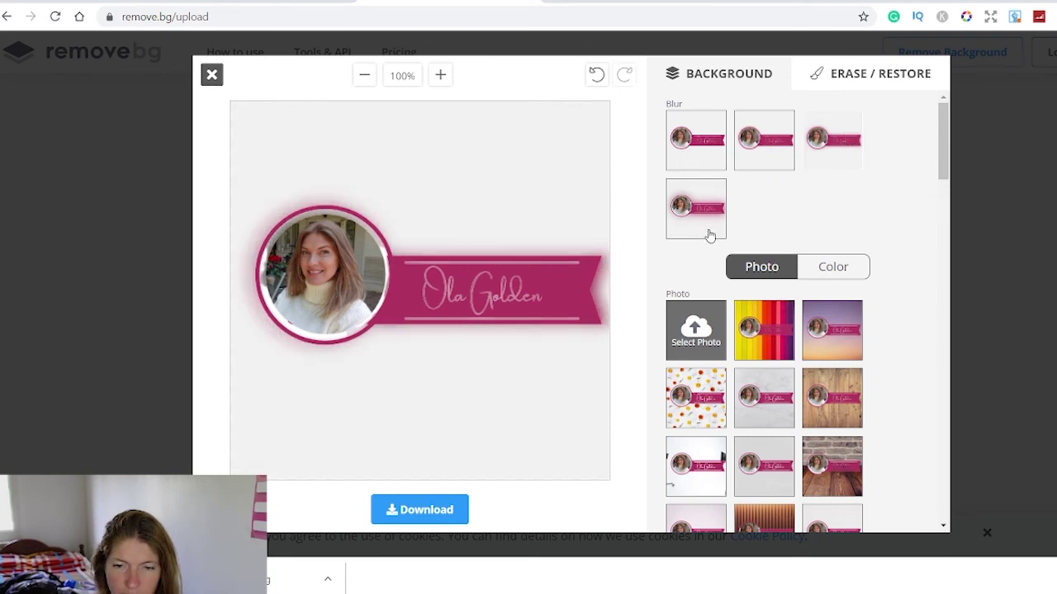
left_click(710, 233)
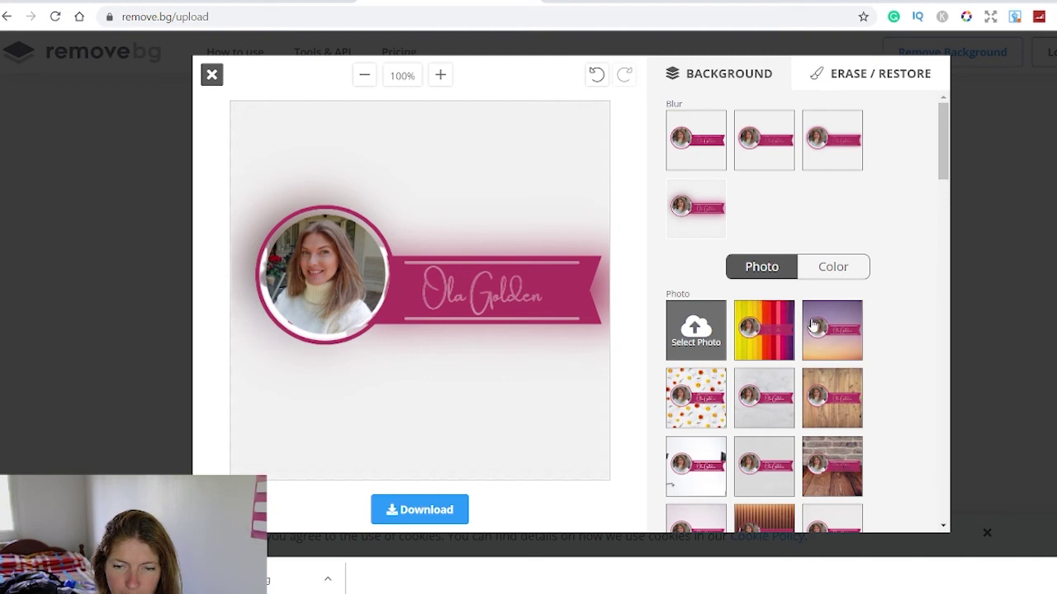
Step: Try the purple-orange sky, light gray texture and colorful floral photo backgrounds behind the logo, and close the background editor
left_click(836, 348)
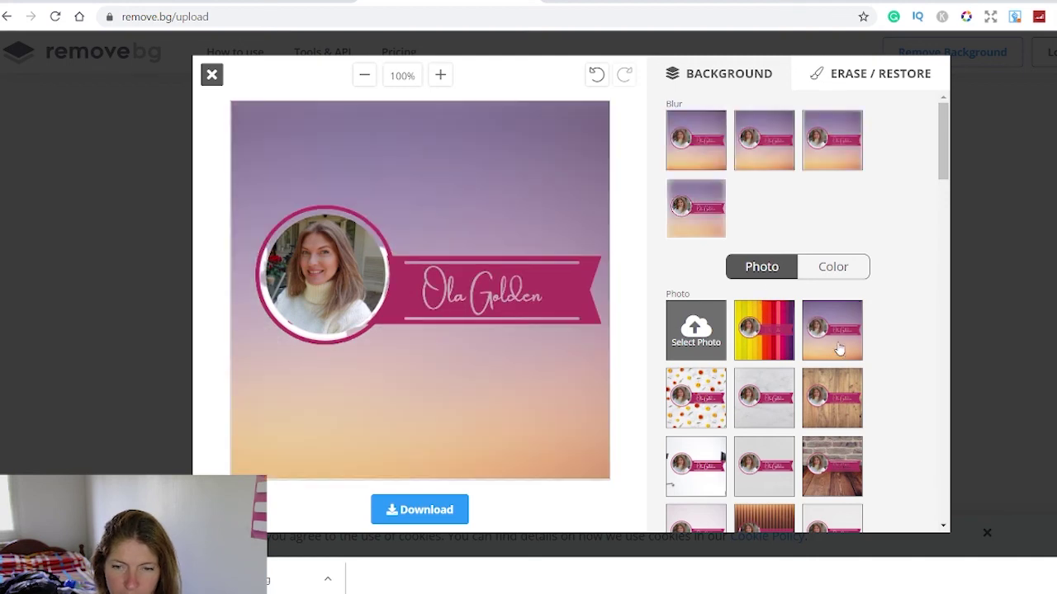
left_click(764, 423)
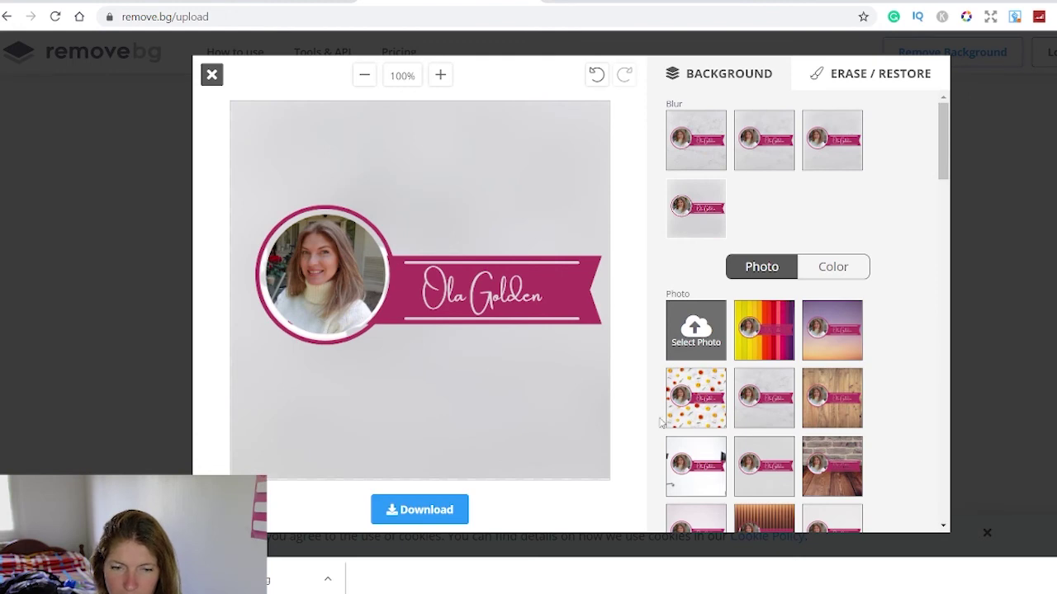
left_click(716, 419)
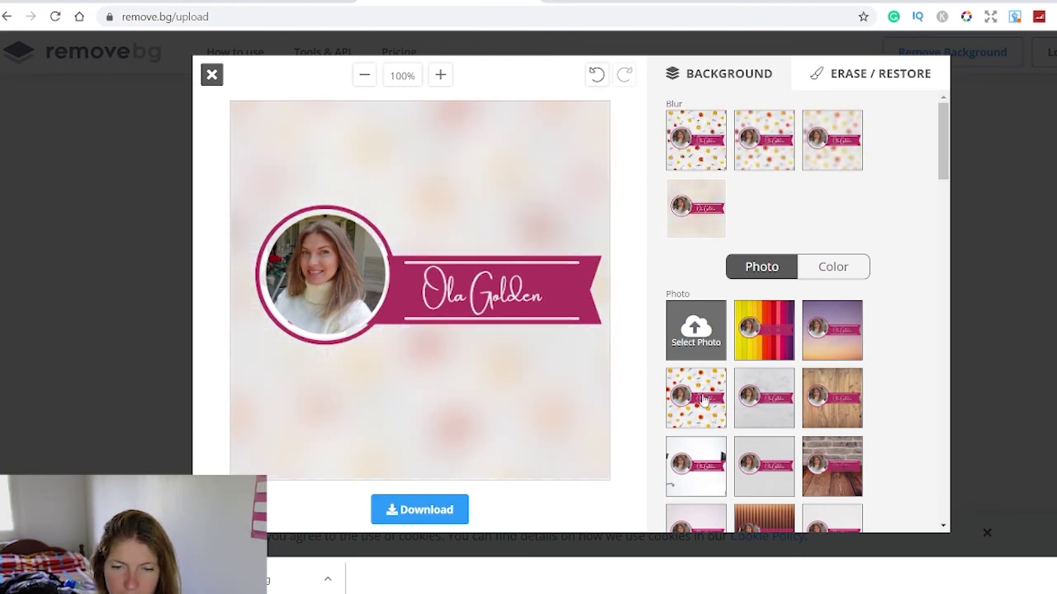
left_click(211, 76)
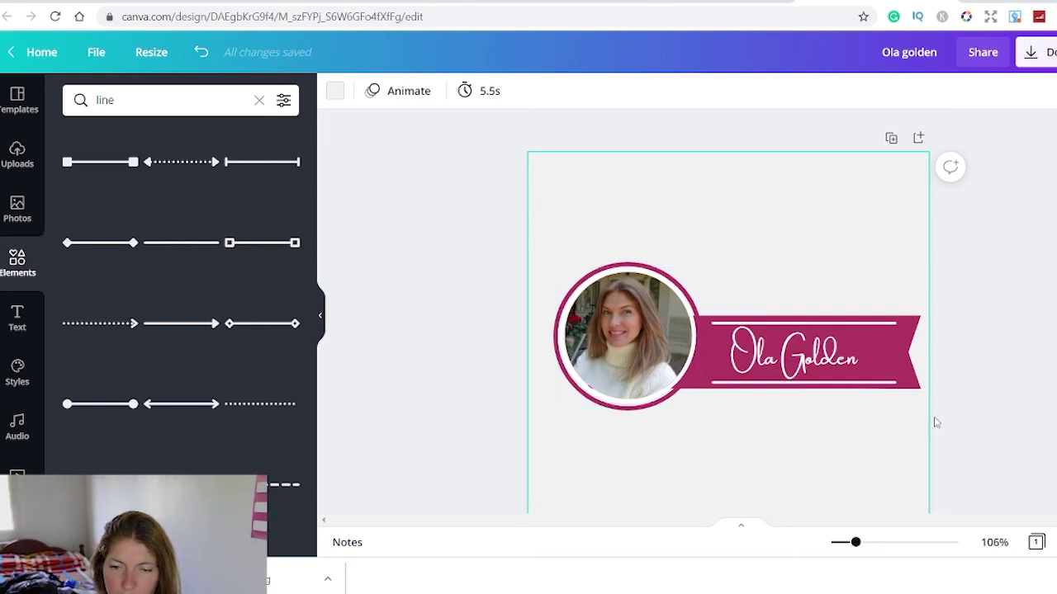
Step: Apply the Pan page animation to the logo, download it as an MP4 video, and continue editing
left_click(412, 96)
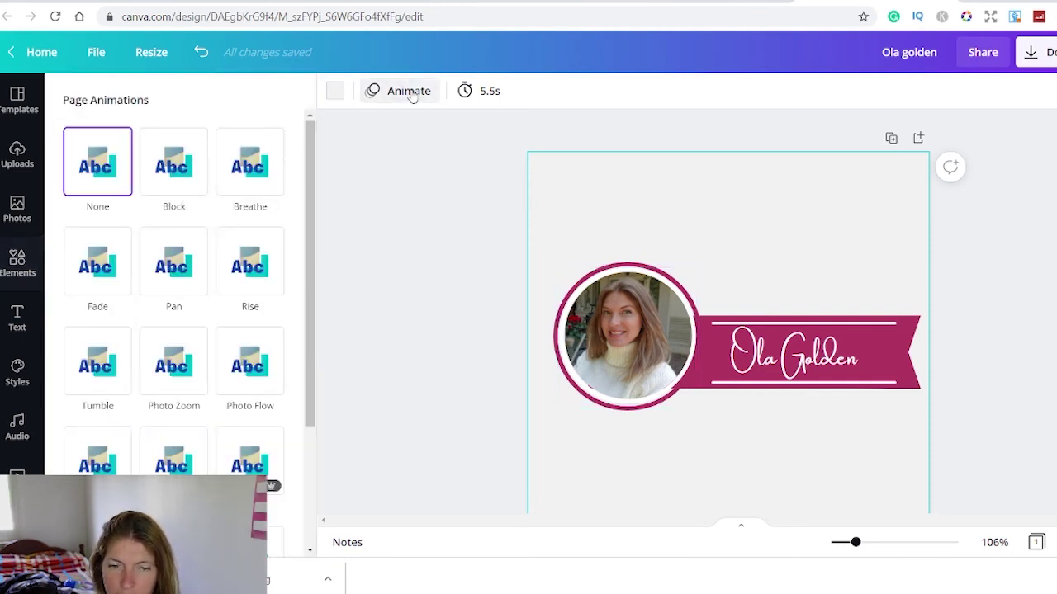
left_click(170, 279)
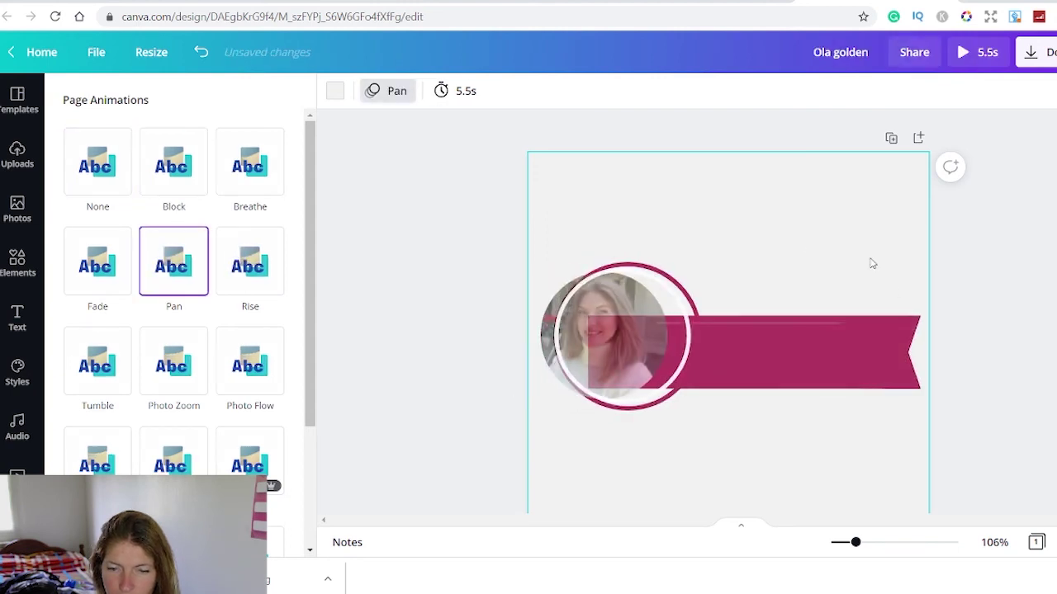
left_click(1024, 56)
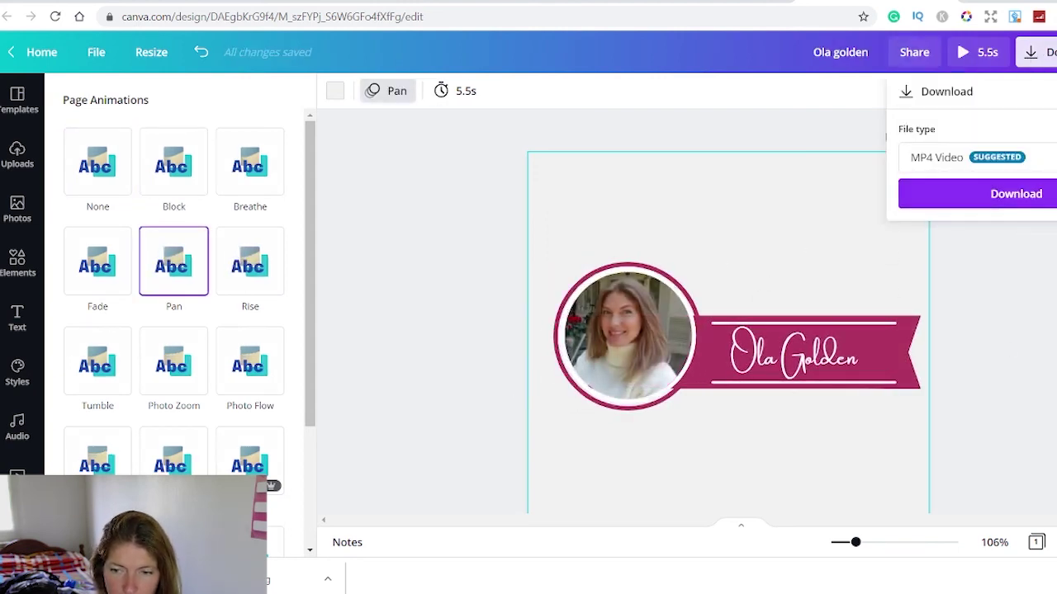
left_click(1040, 194)
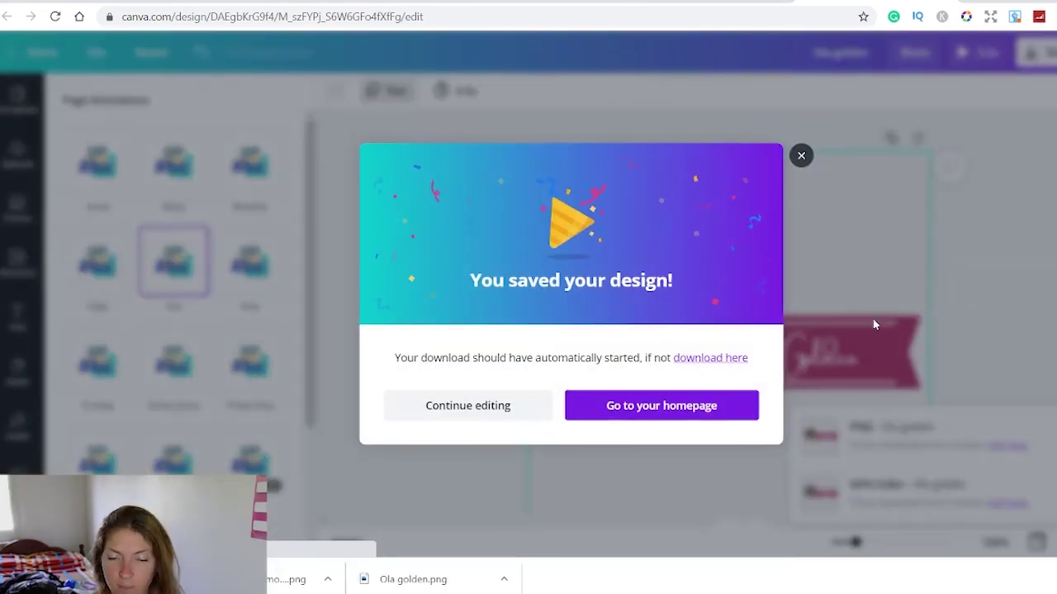
left_click(468, 406)
Step: Switch to Unscreen, upload the downloaded logo video to remove its background, and download the resulting free clip
left_click(558, 1)
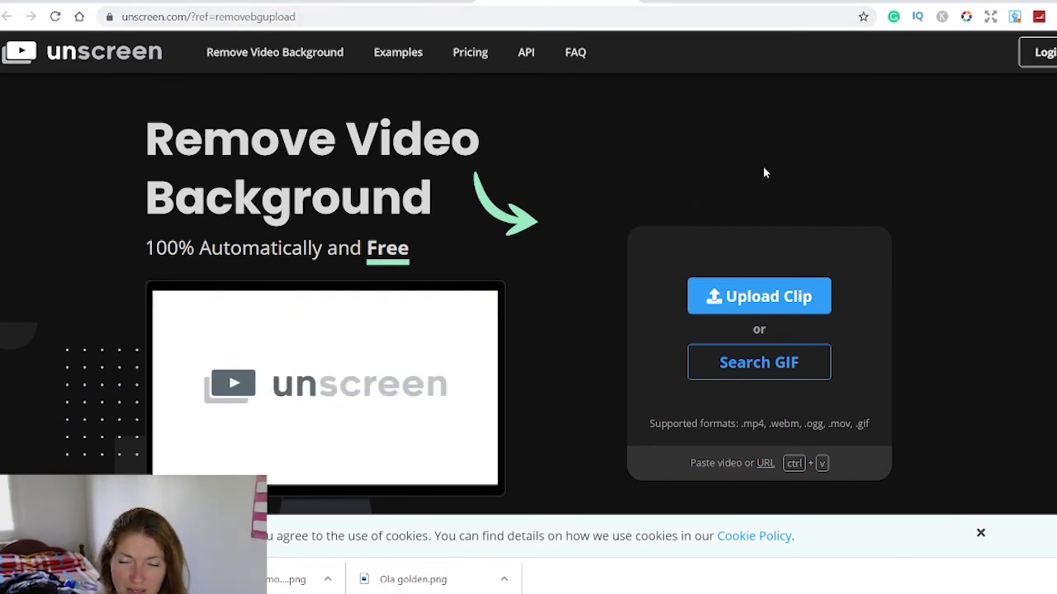
left_click(747, 299)
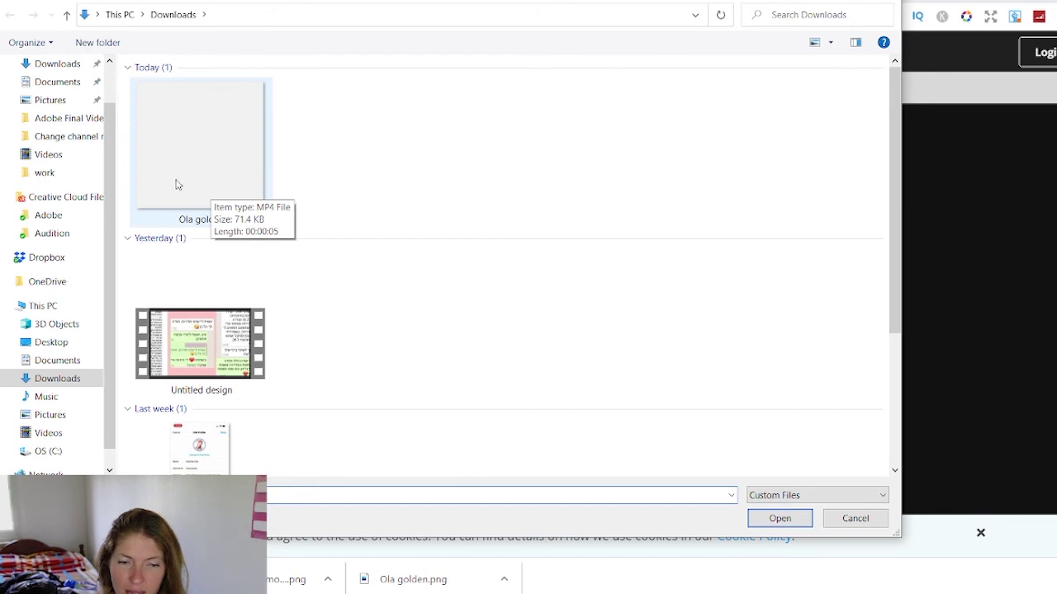
left_click(188, 180)
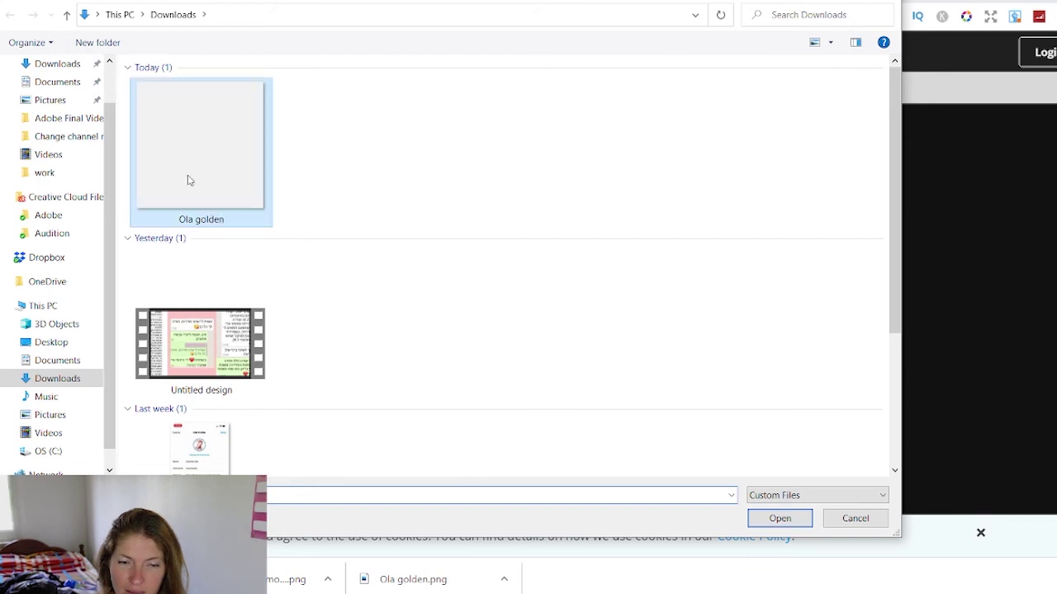
left_click(793, 520)
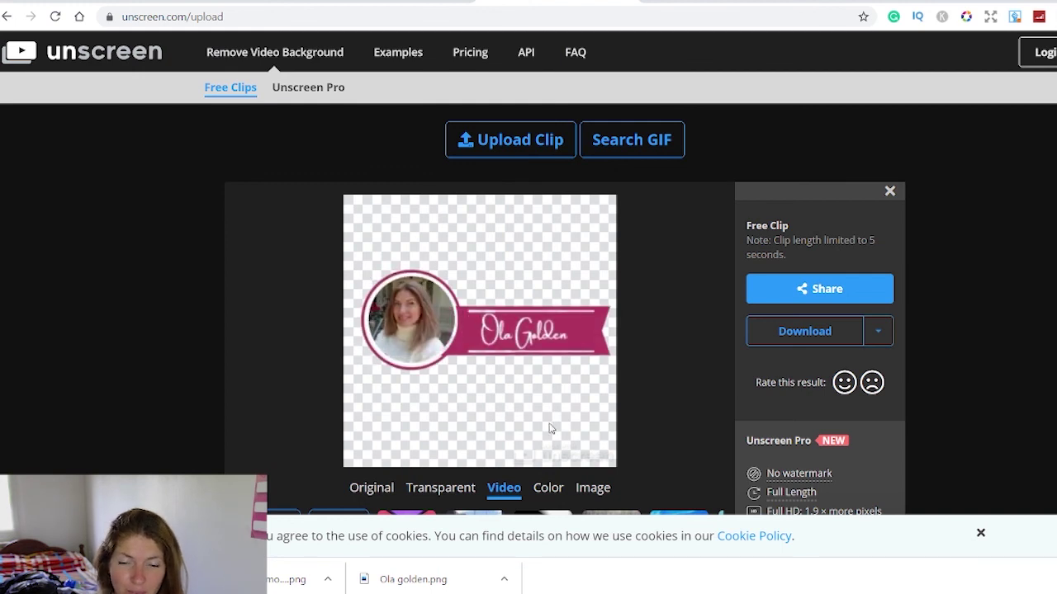
left_click(801, 337)
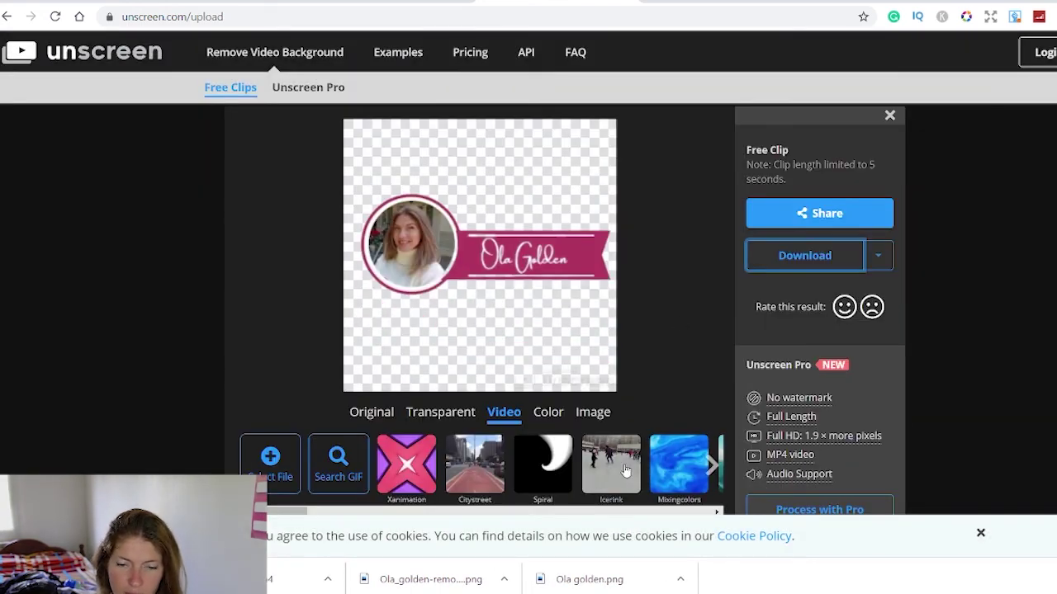
Step: Try the Mixingcolors and Spacespiral video backgrounds behind the animated logo
scroll(653, 413, "down", 2)
left_click(669, 318)
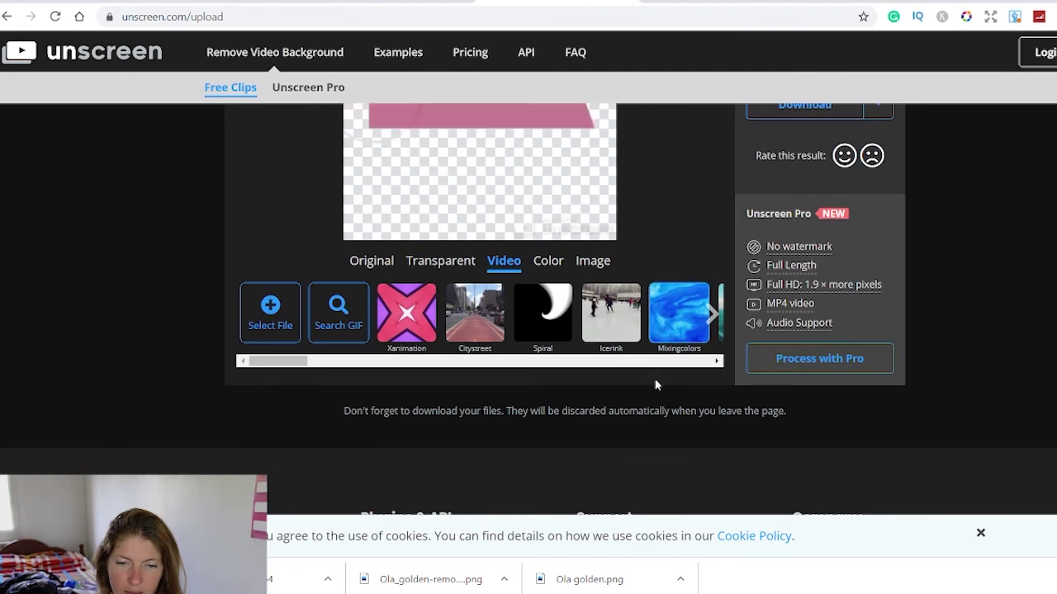
scroll(673, 347, "up", 2)
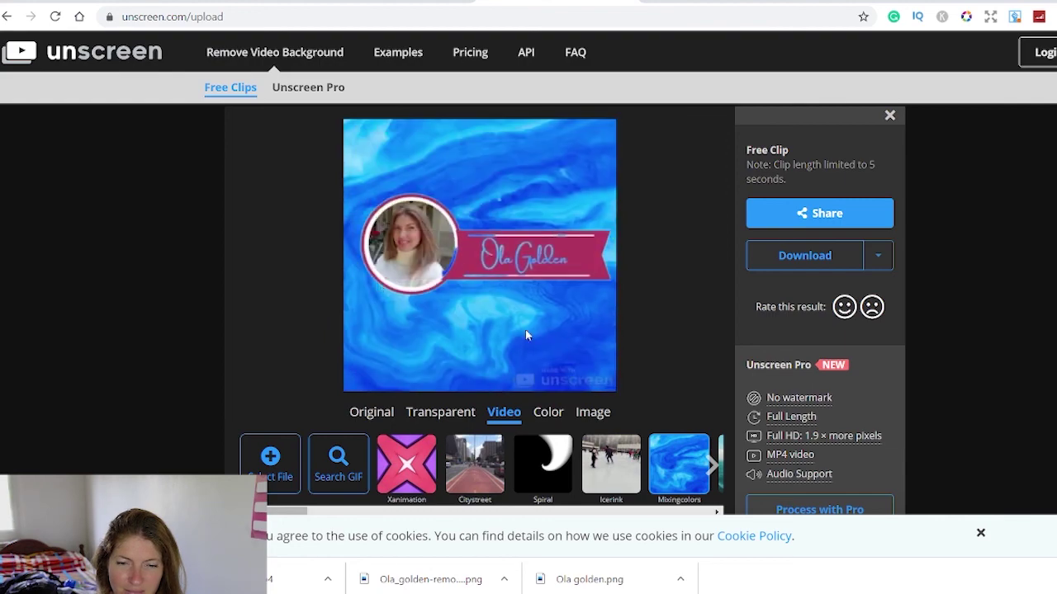
scroll(528, 332, "down", 2)
left_click(710, 320)
left_click(710, 321)
left_click(710, 320)
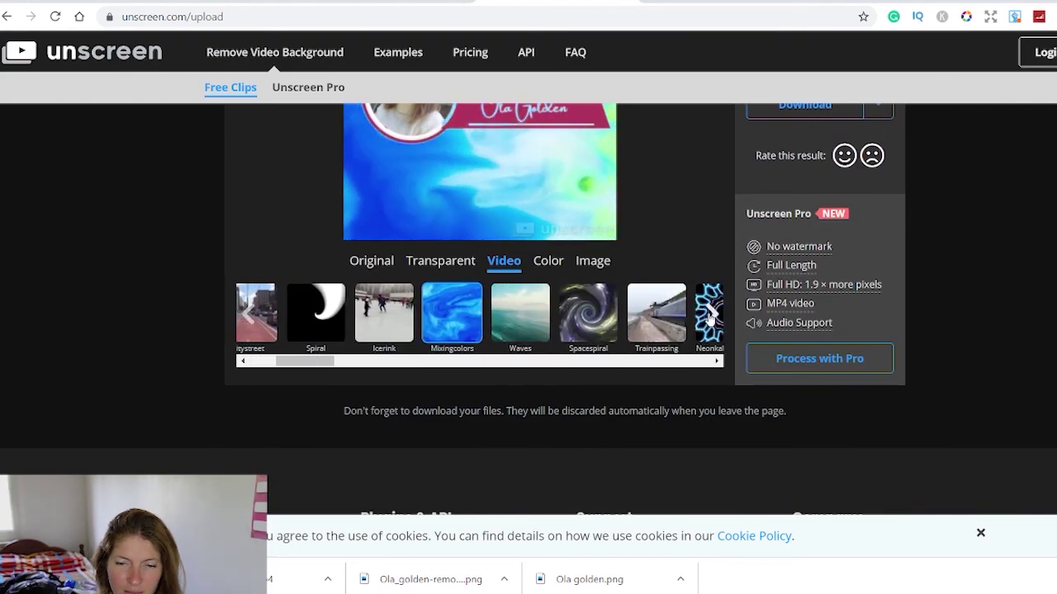
left_click(588, 314)
scroll(652, 290, "up", 3)
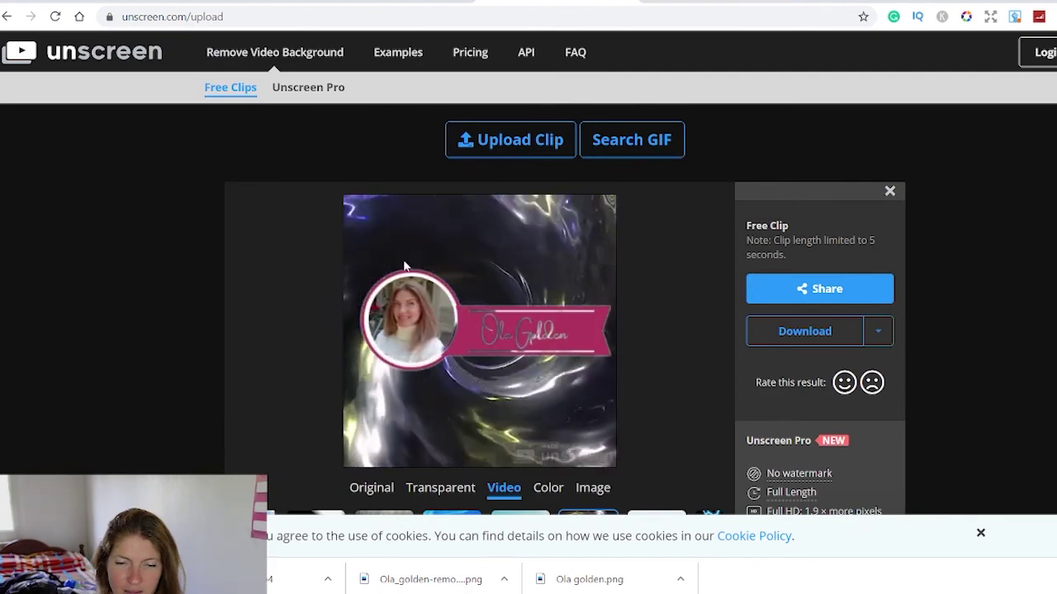
scroll(682, 441, "down", 3)
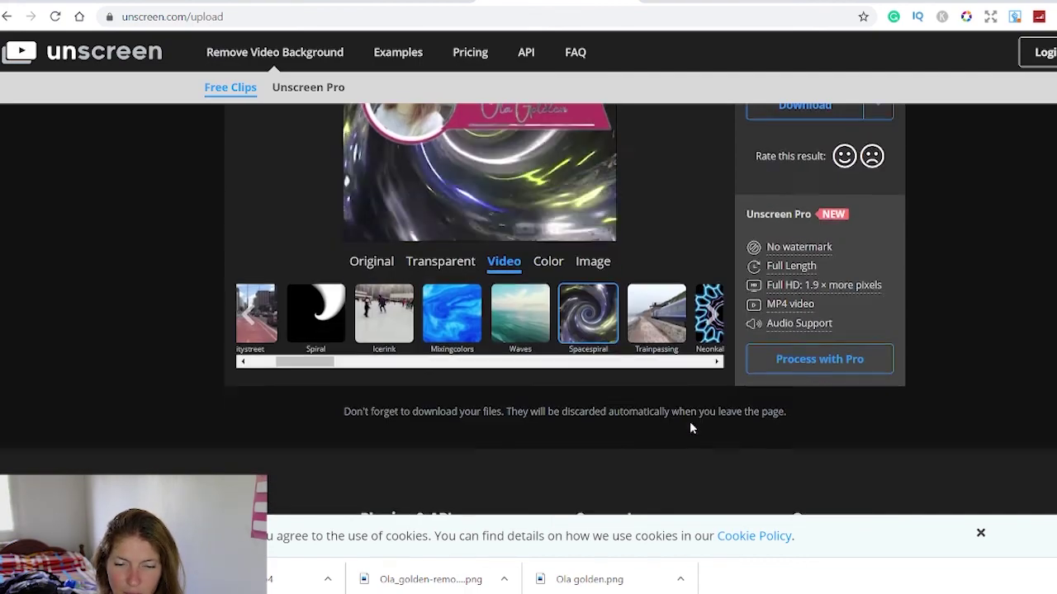
scroll(699, 420, "up", 3)
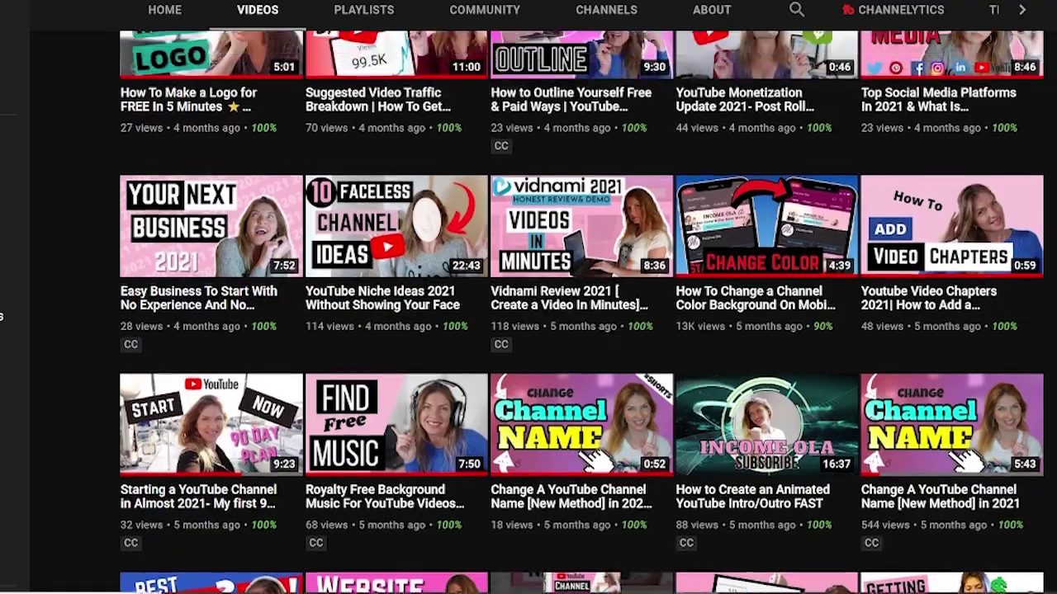
Step: Subscribe to the Income Ola channel on YouTube and set its notifications to All
scroll(529, 330, "up", 3)
scroll(529, 330, "up", 2)
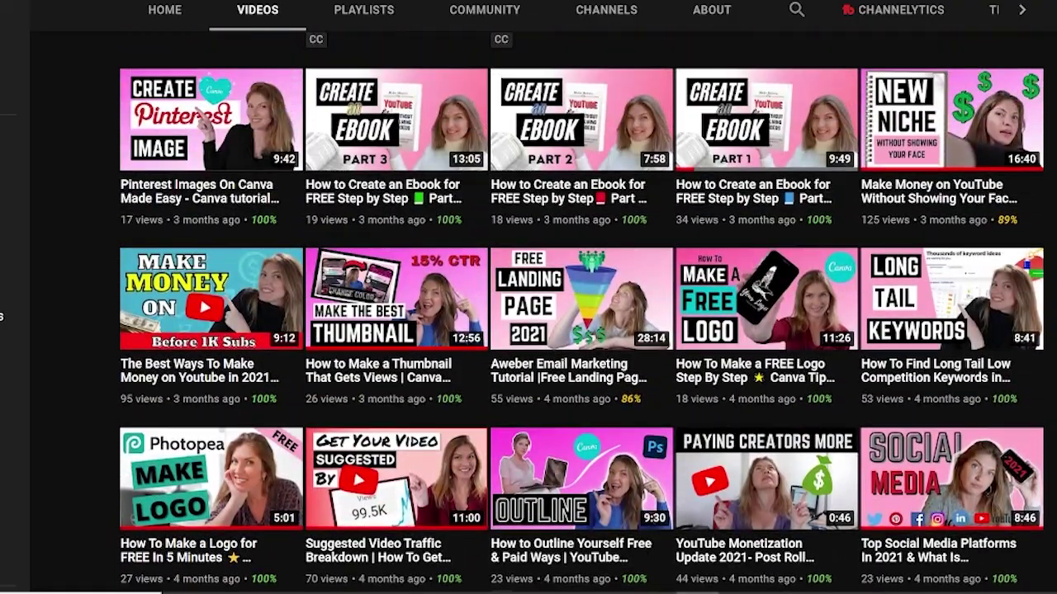
scroll(529, 331, "up", 6)
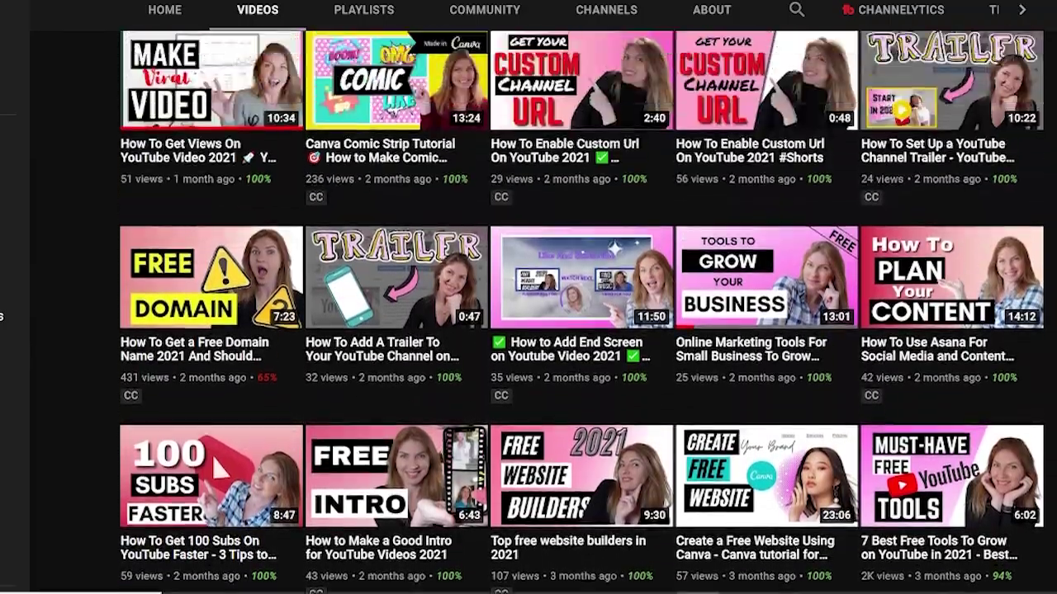
scroll(582, 312, "up", 4)
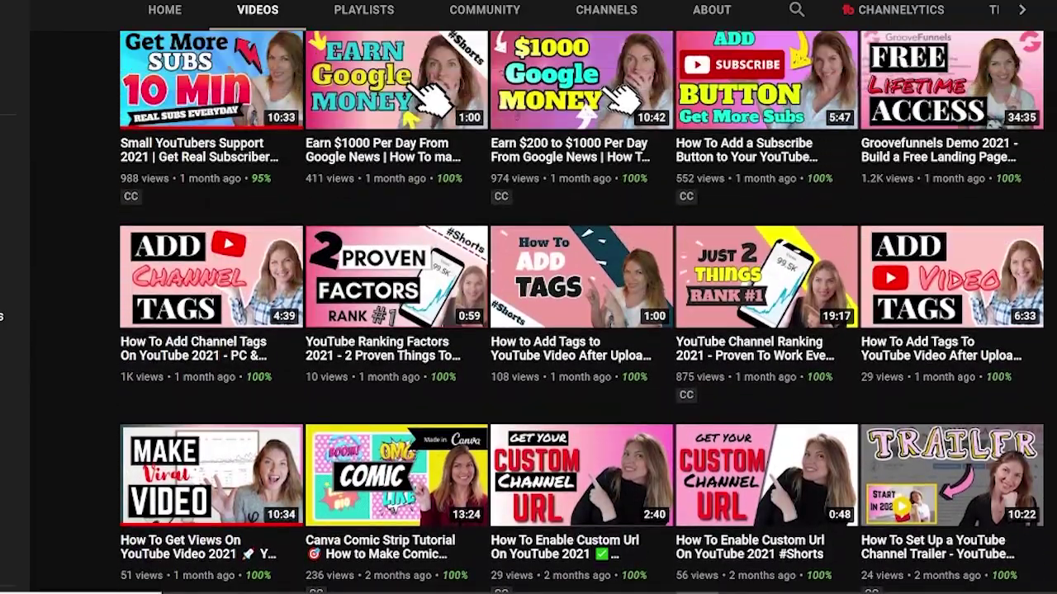
scroll(528, 330, "up", 6)
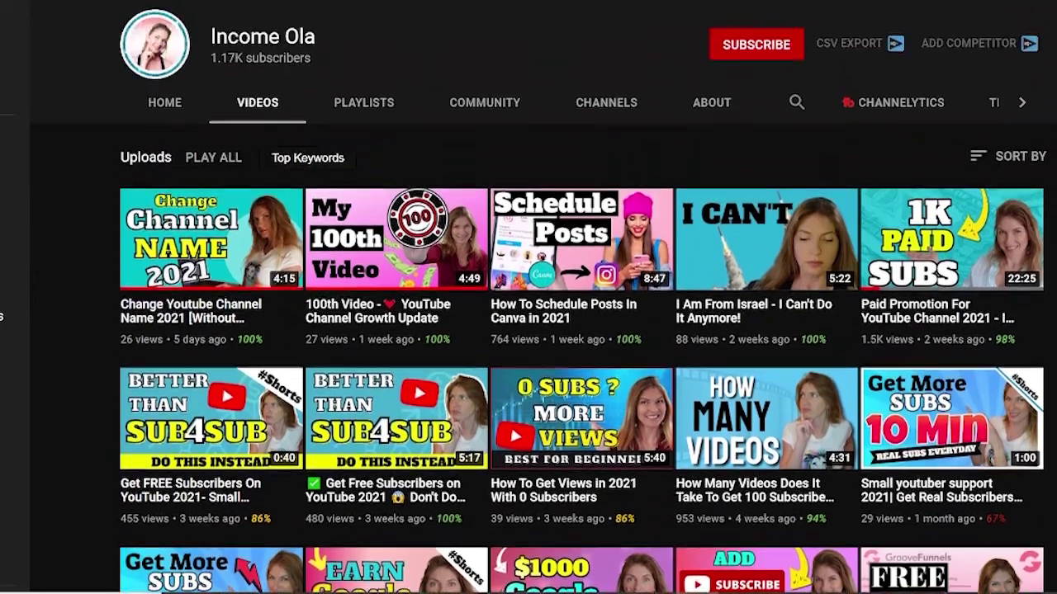
scroll(529, 330, "up", 3)
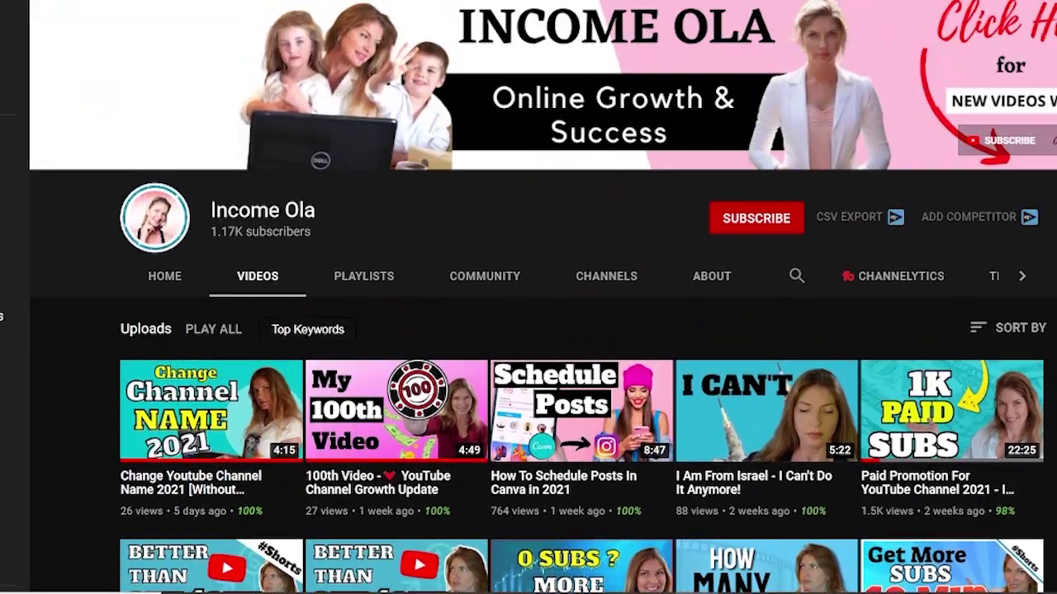
left_click(753, 219)
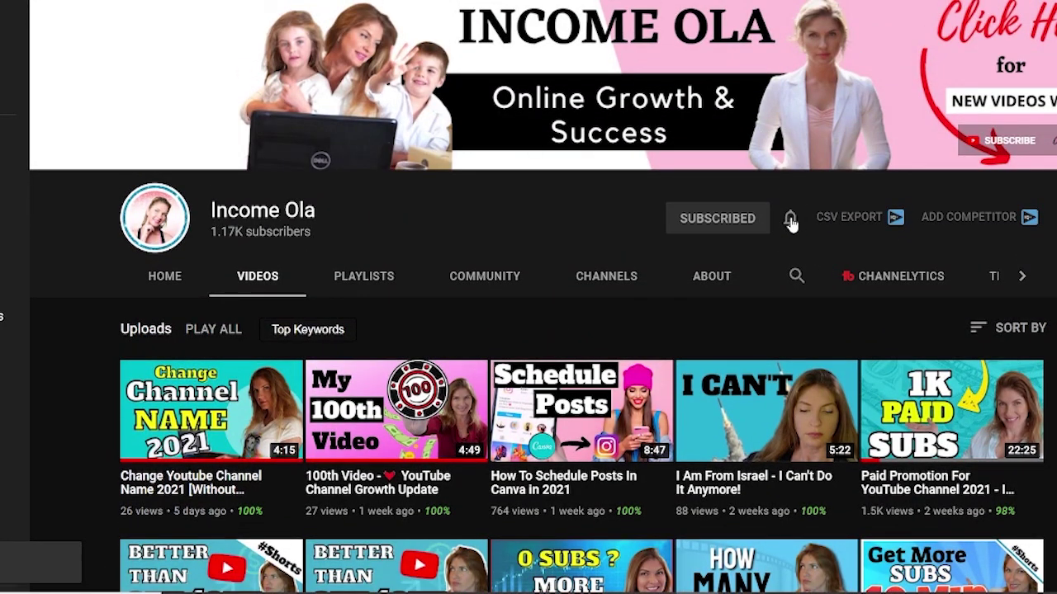
left_click(791, 220)
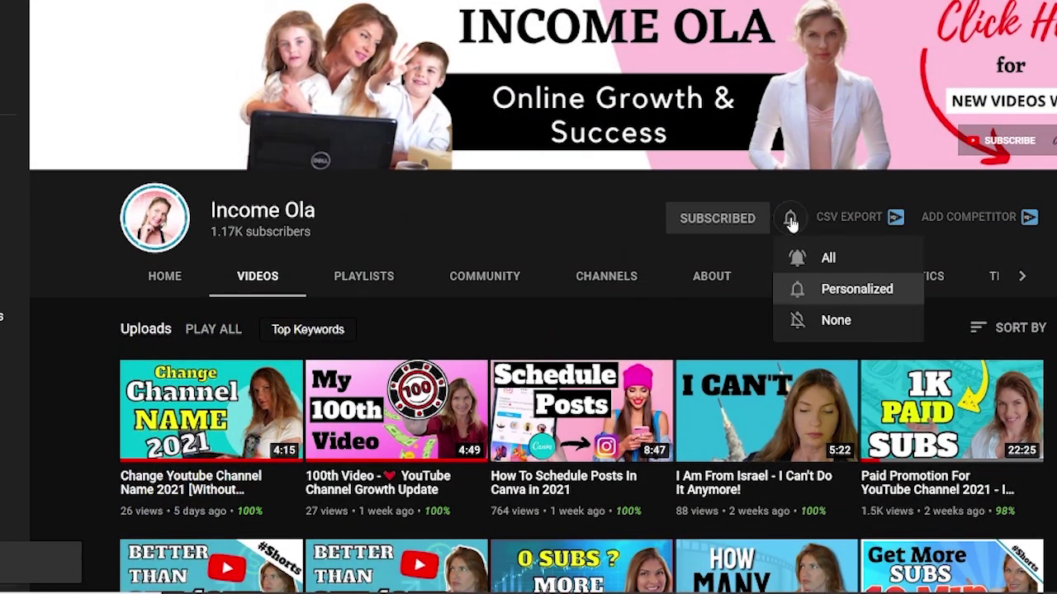
left_click(830, 258)
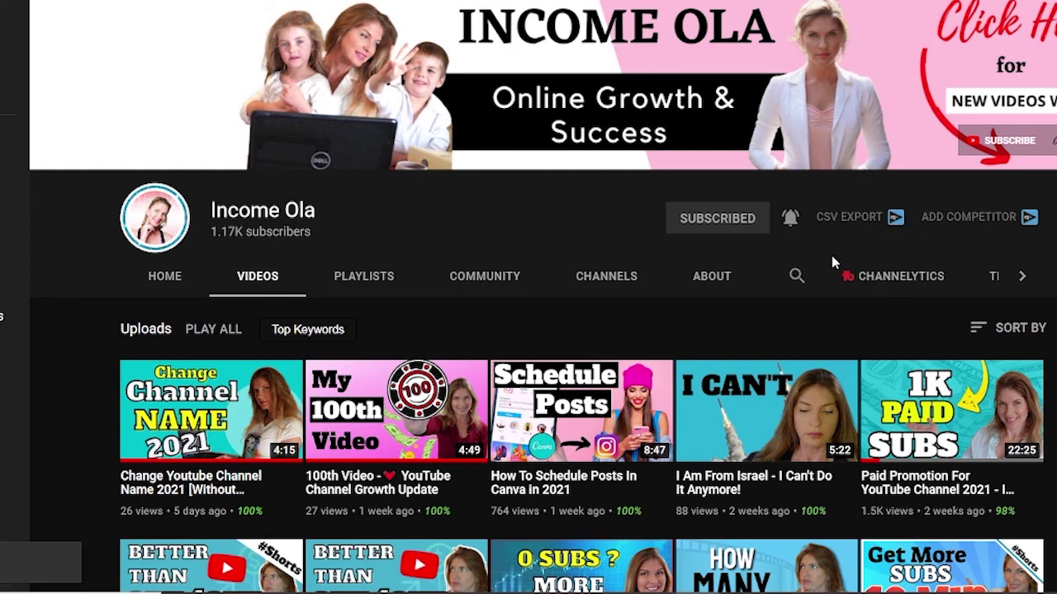